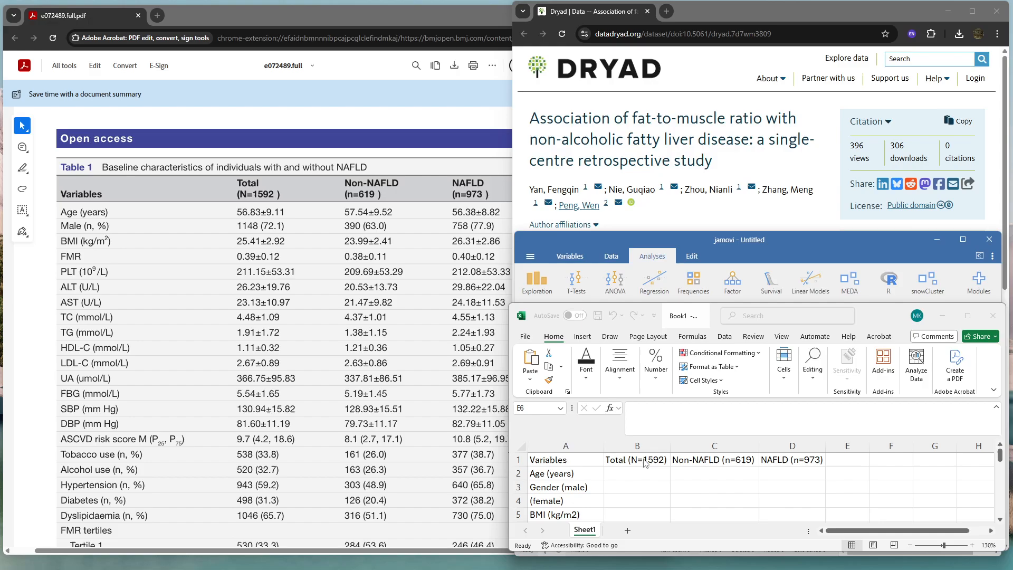
# - Switch to jamovi in a maximized window, open the recent file nafld.csv, and widen the data area
pyautogui.click(636, 477)
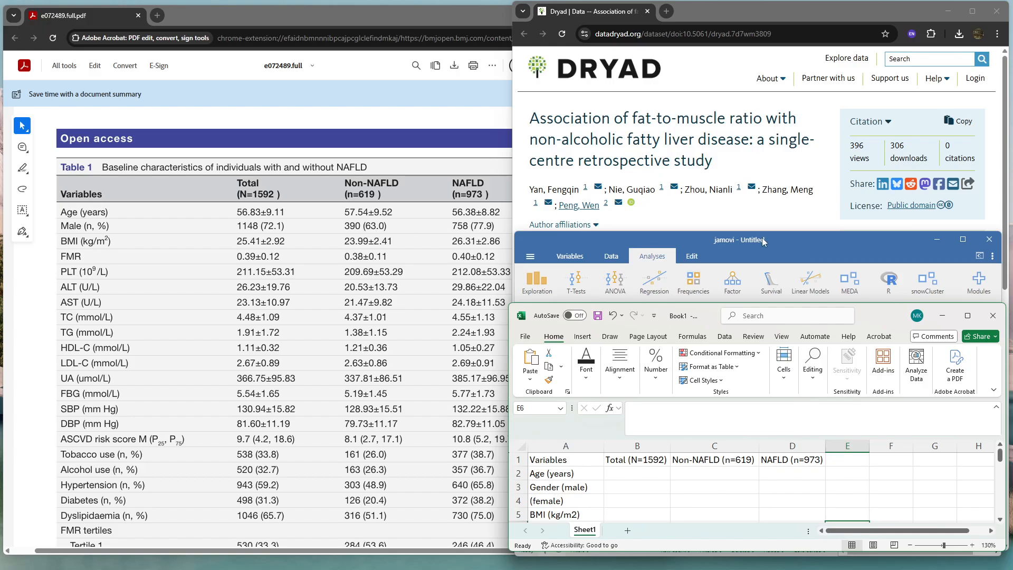
pyautogui.click(841, 245)
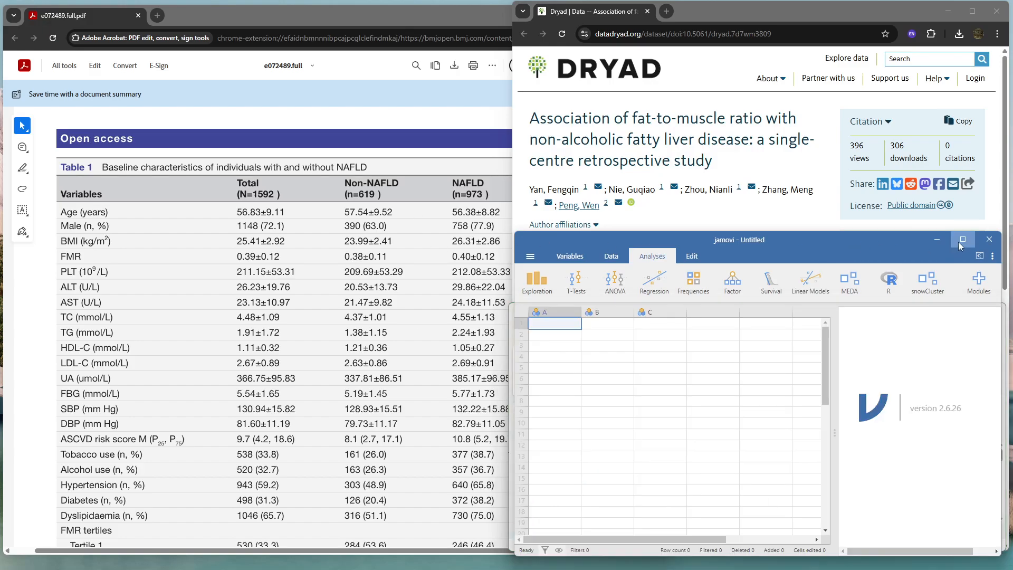
pyautogui.click(960, 242)
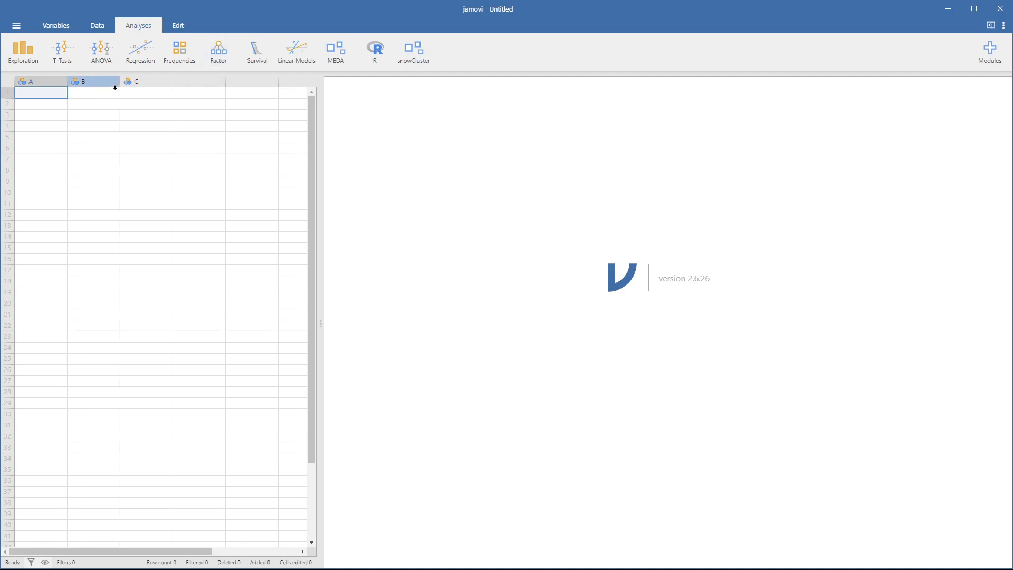
pyautogui.click(17, 26)
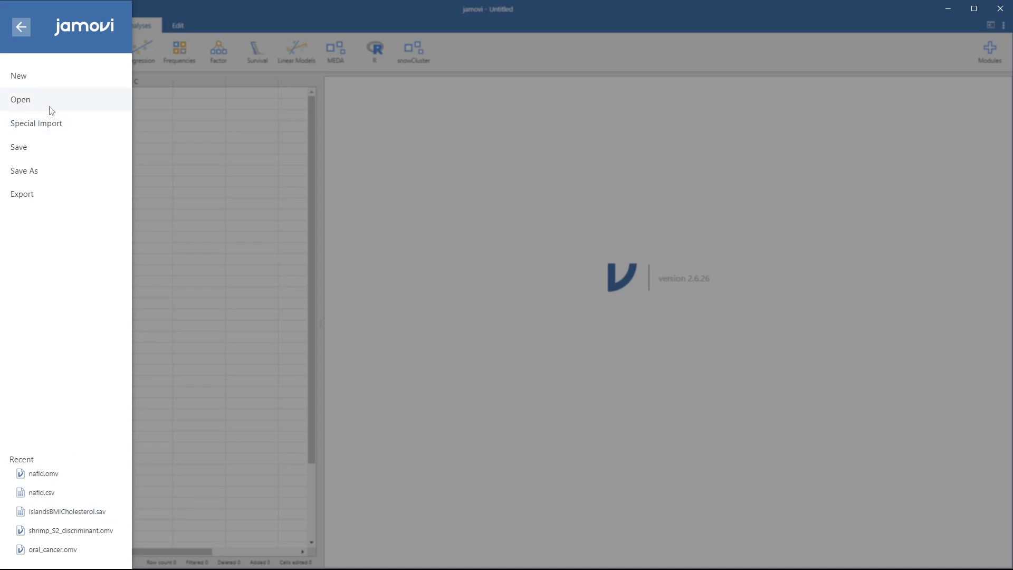
pyautogui.click(41, 493)
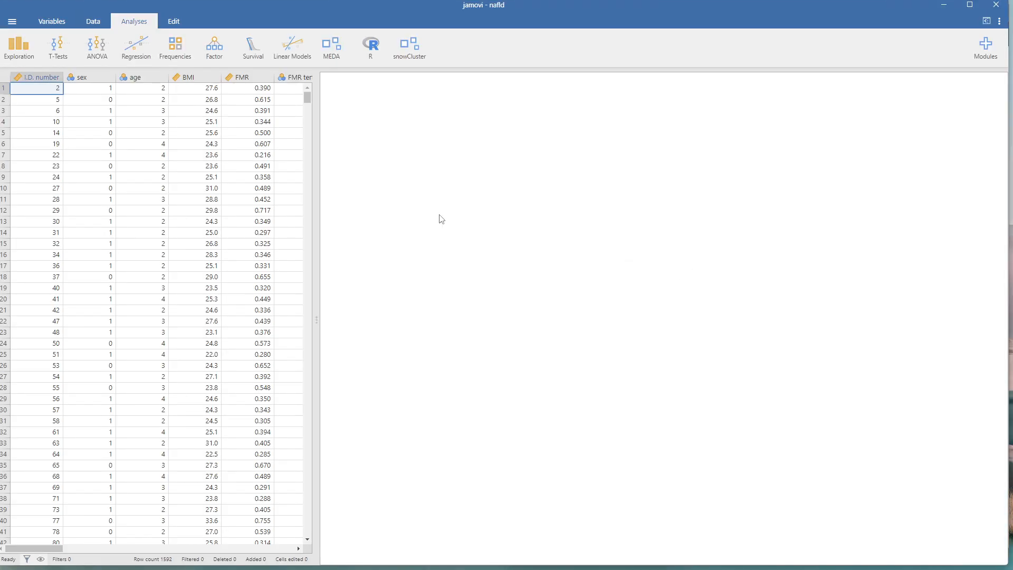
pyautogui.moveTo(316, 210); pyautogui.dragTo(468, 210)
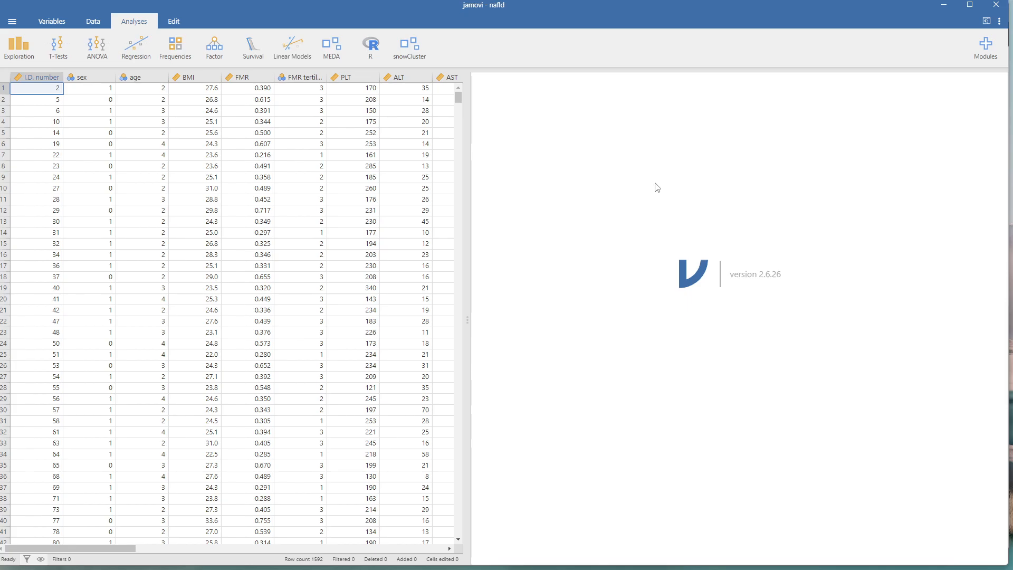
# - Give the BMI variable the description "Body Mass Index" in the variable list
pyautogui.click(58, 21)
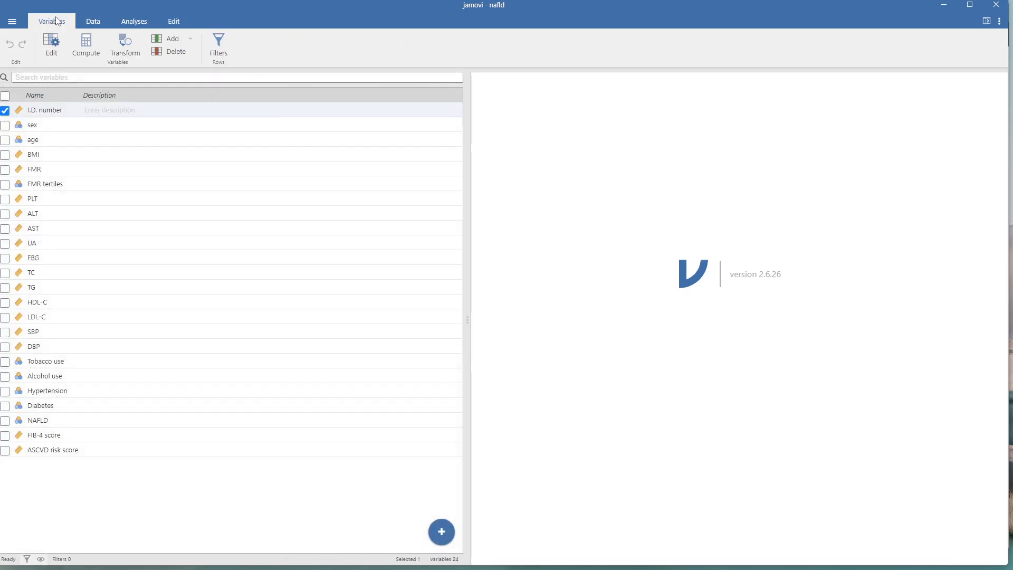
pyautogui.click(93, 21)
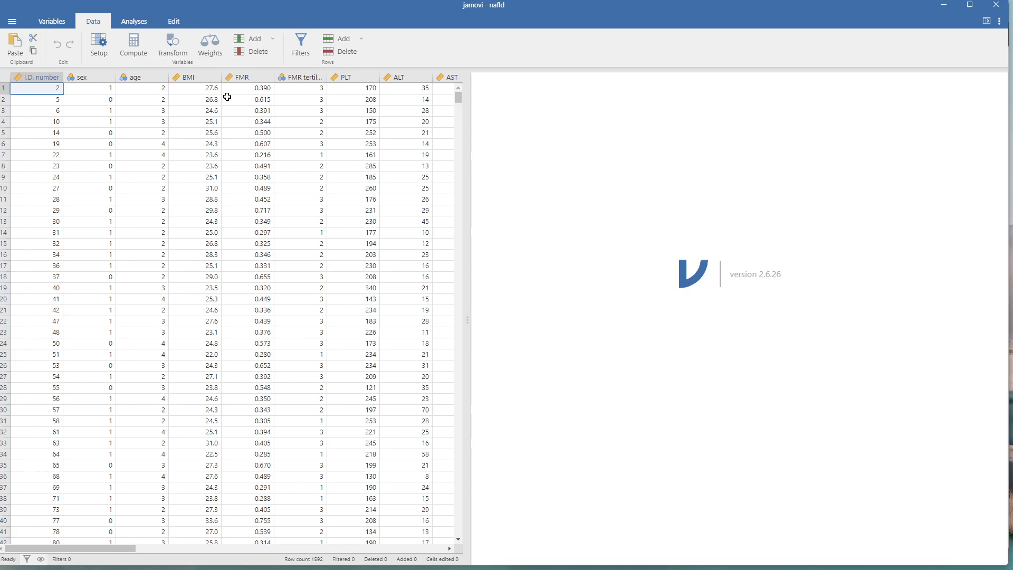
pyautogui.click(52, 22)
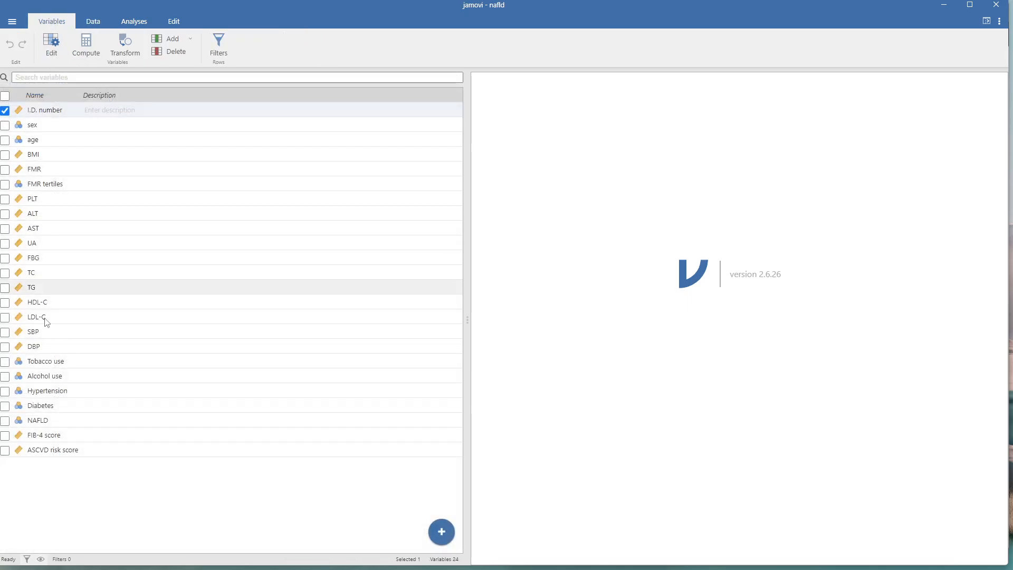
pyautogui.click(152, 155)
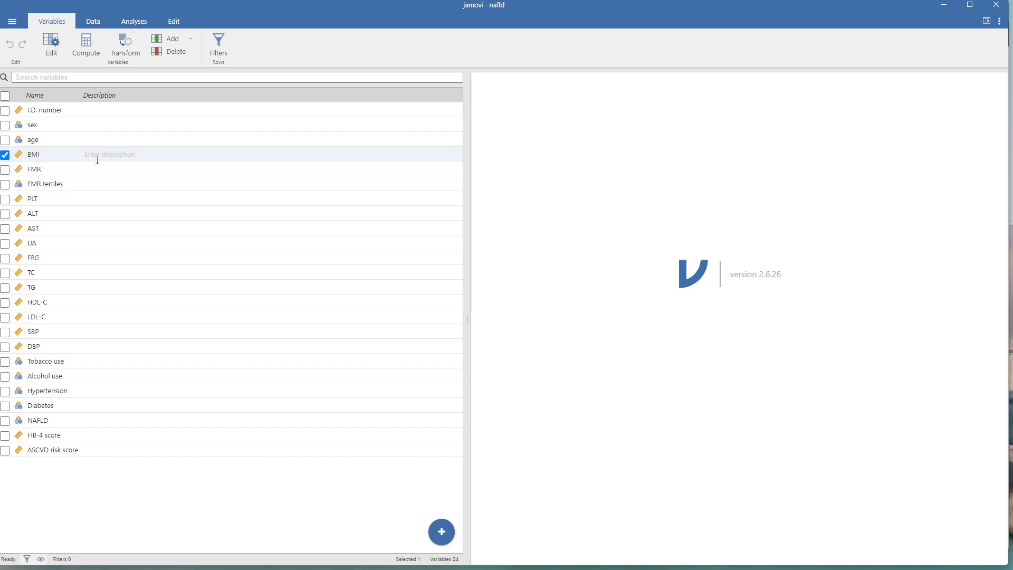
pyautogui.write('Body Mass Index')
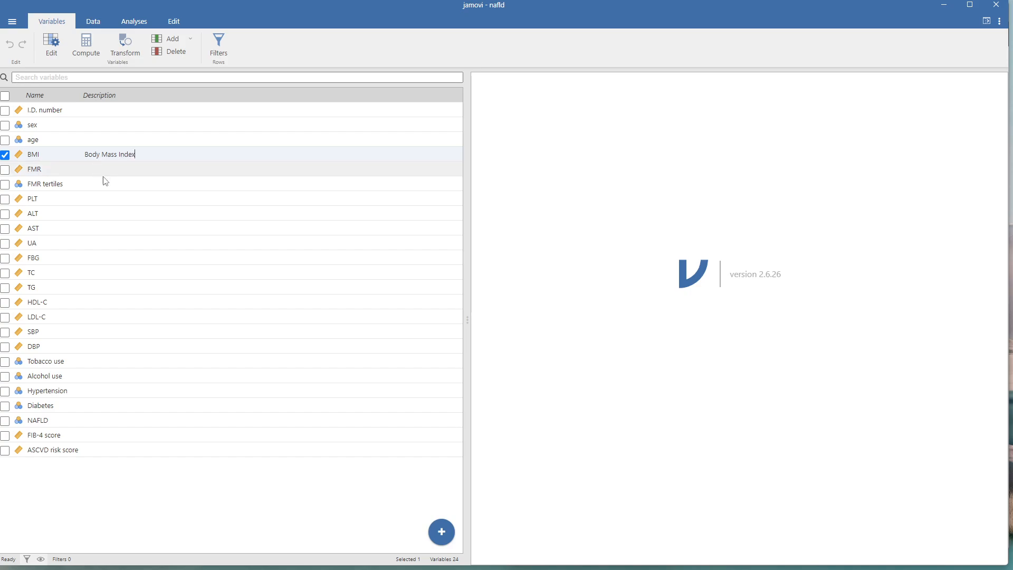
pyautogui.click(144, 182)
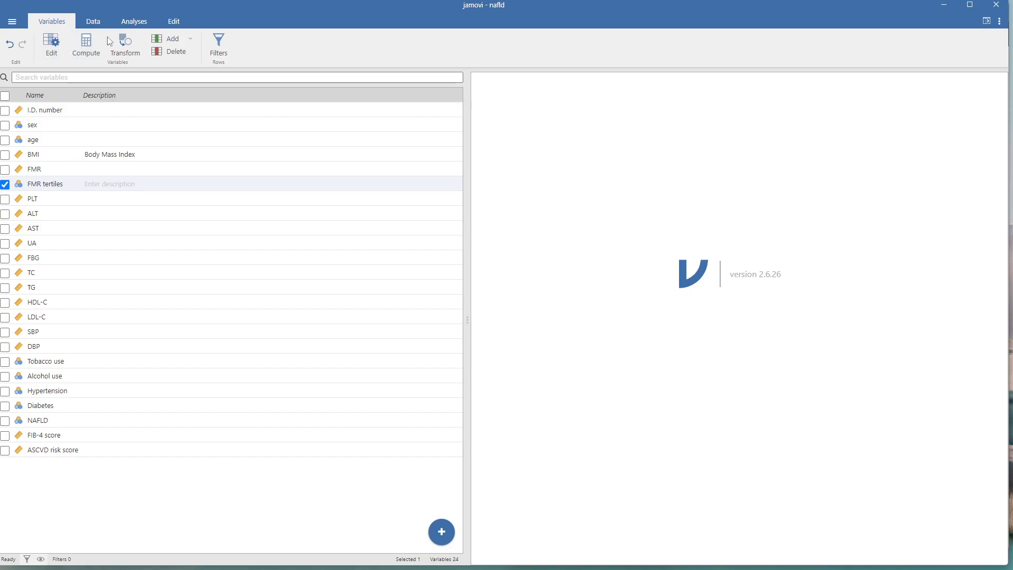
# - Open the setup of the I.D. number variable in the data view and set its measure type to ID
pyautogui.click(97, 25)
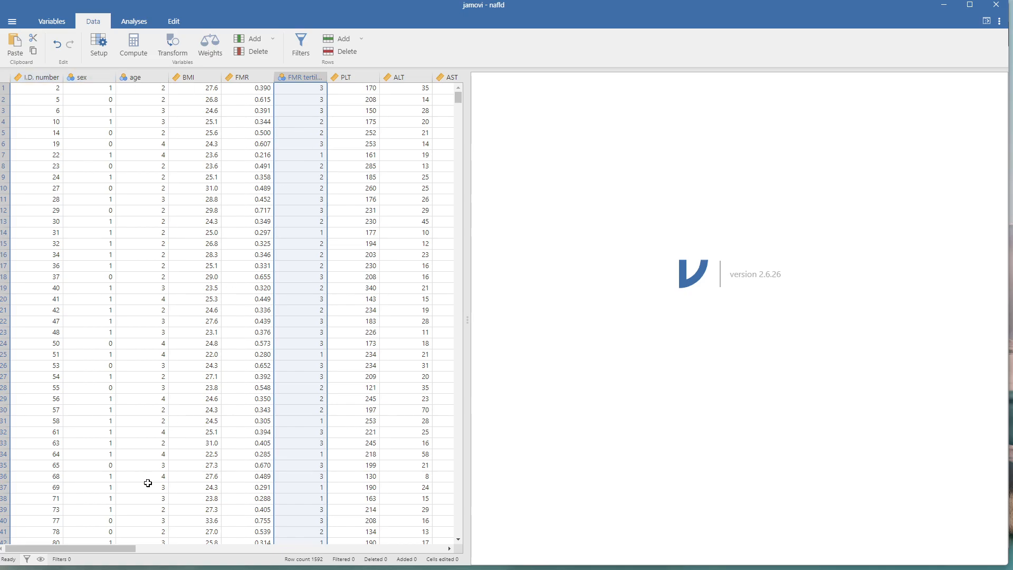
pyautogui.moveTo(130, 549)
pyautogui.mouseDown()
pyautogui.moveTo(337, 554)
pyautogui.moveTo(387, 567)
pyautogui.moveTo(121, 544)
pyautogui.mouseUp()
pyautogui.doubleClick(49, 78)
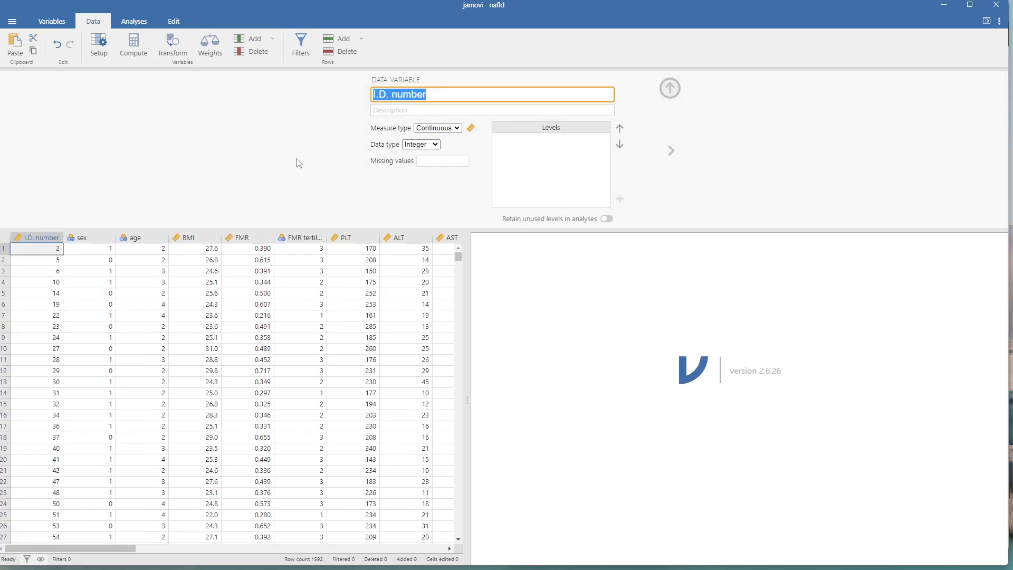
pyautogui.click(419, 128)
pyautogui.click(451, 182)
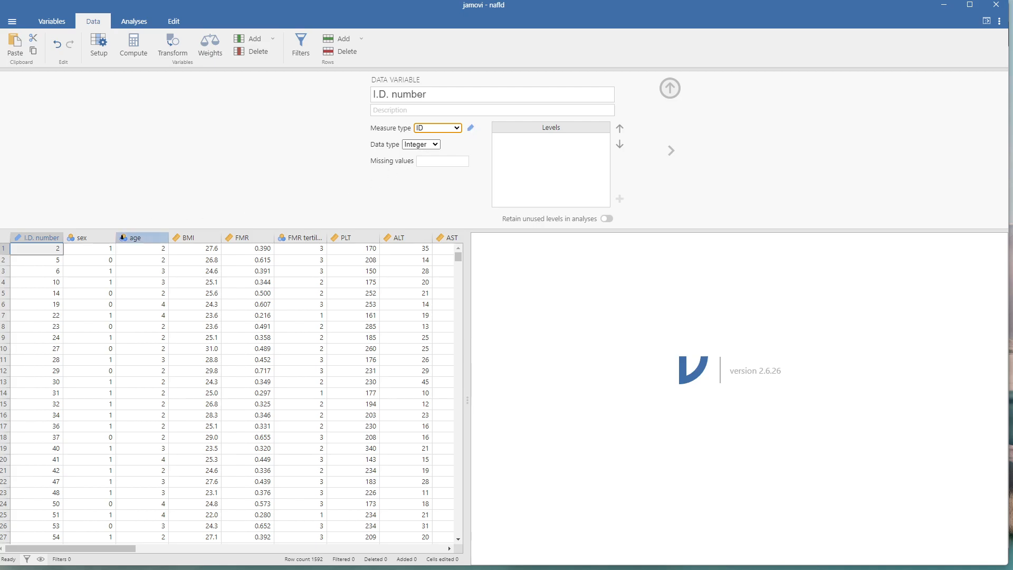
# - Label the levels of the sex variable: Male for 1 and Female for 0
pyautogui.click(93, 238)
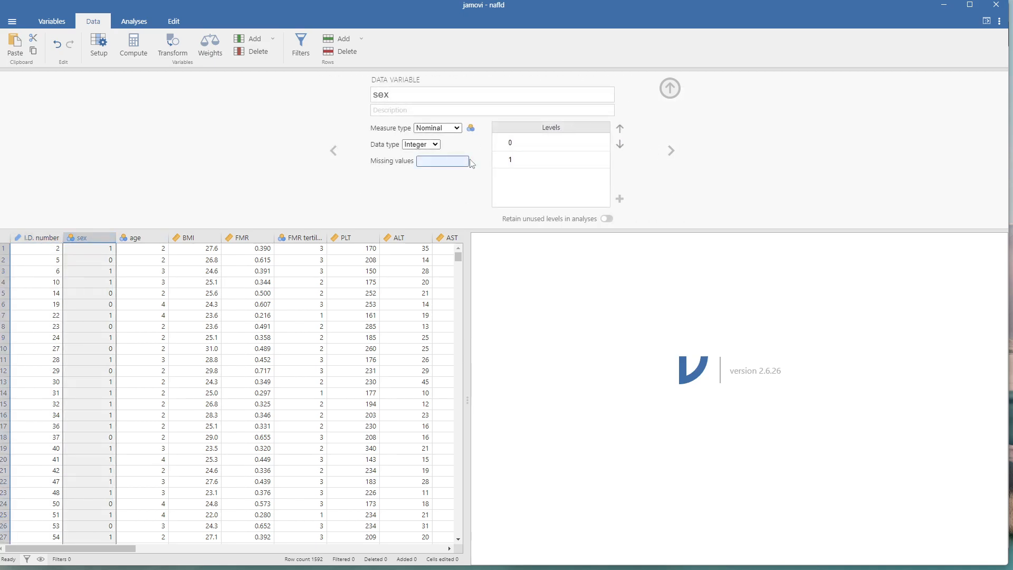
pyautogui.click(545, 158)
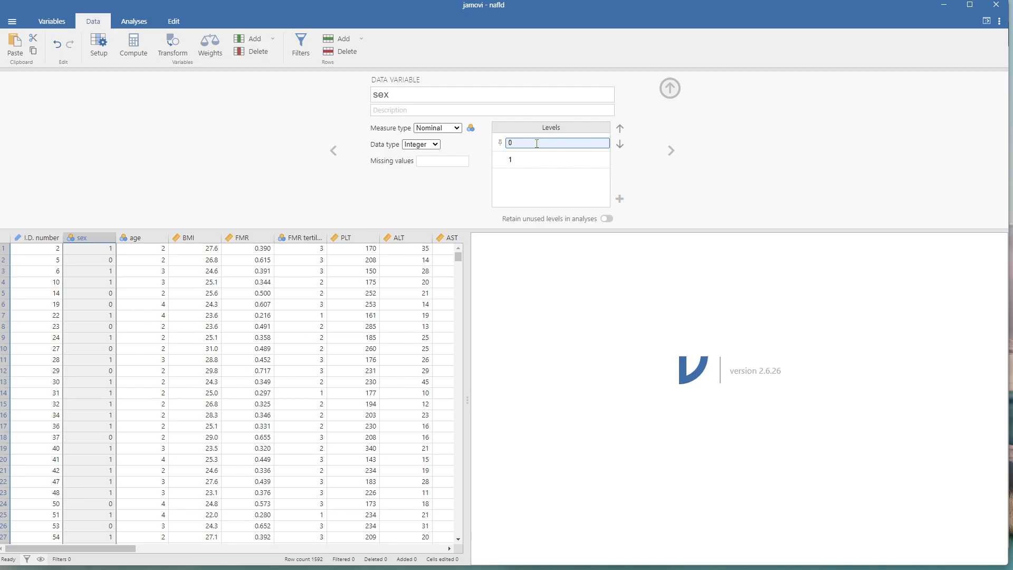
pyautogui.click(536, 161)
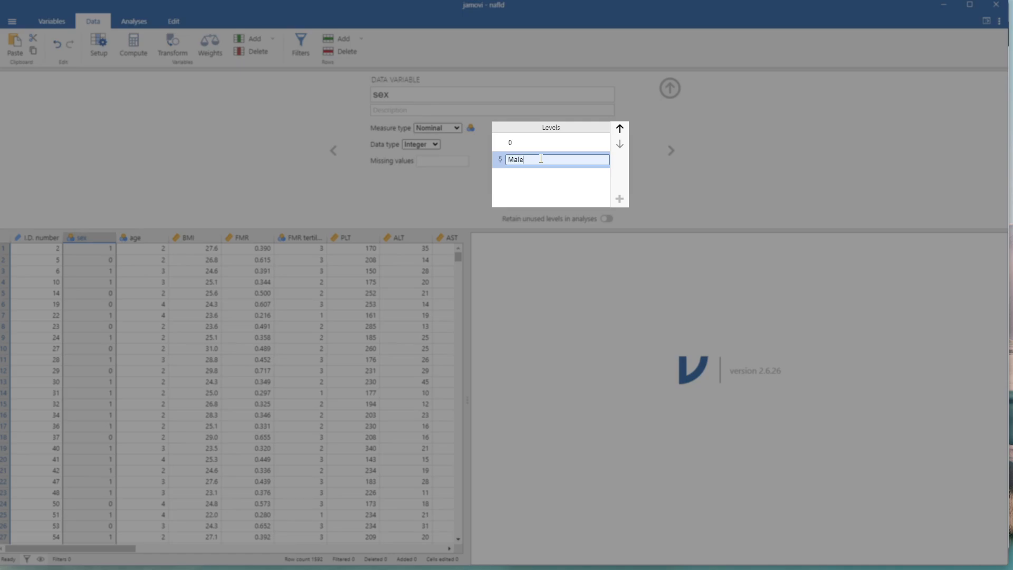
pyautogui.click(518, 141)
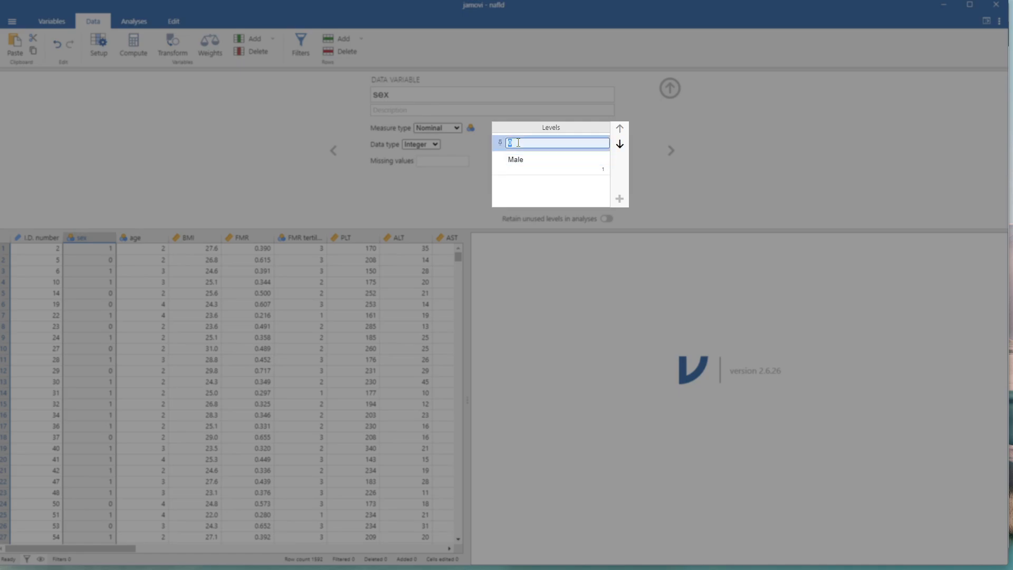
pyautogui.click(537, 189)
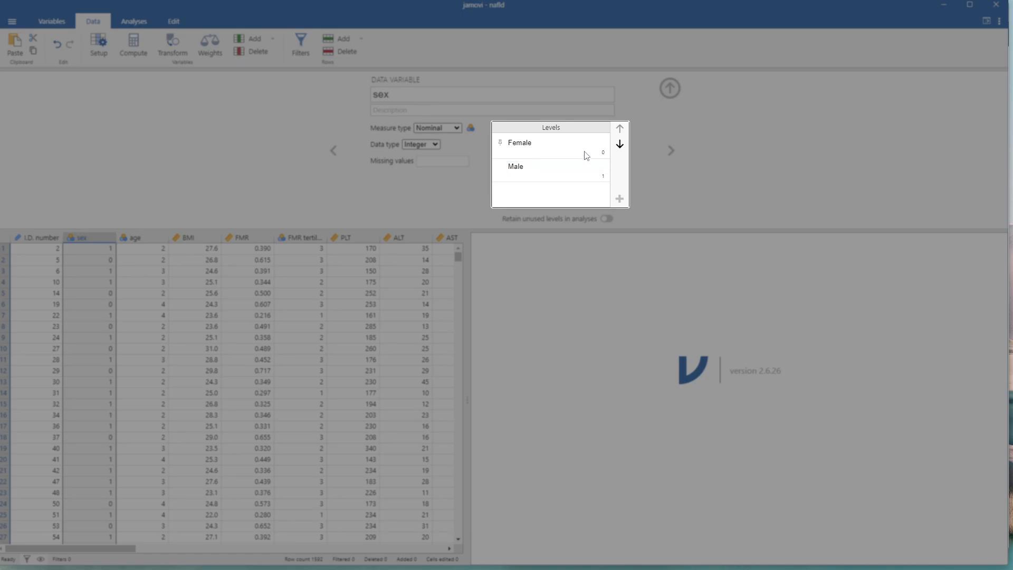
pyautogui.click(518, 146)
pyautogui.press('Return')
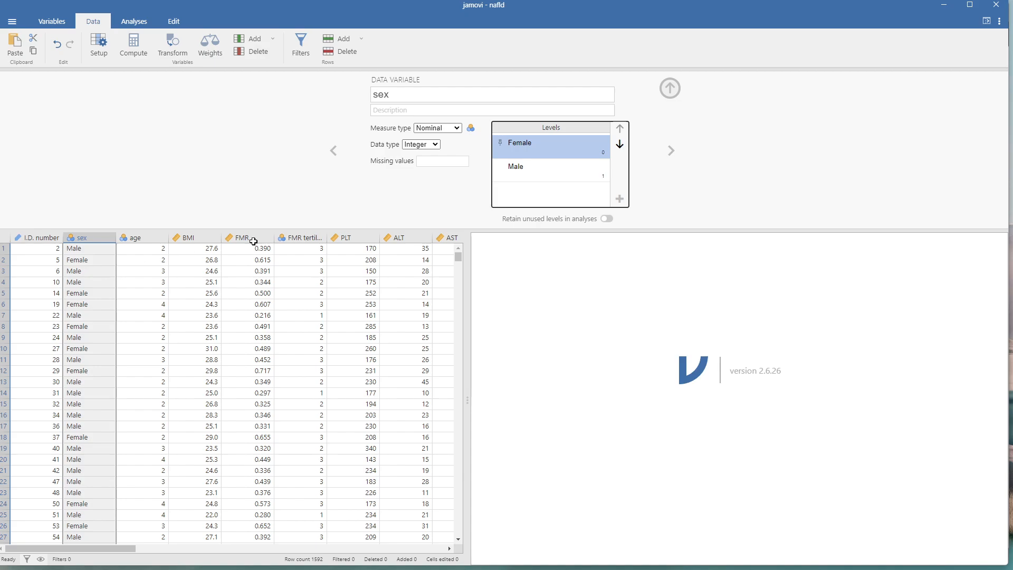
pyautogui.click(350, 202)
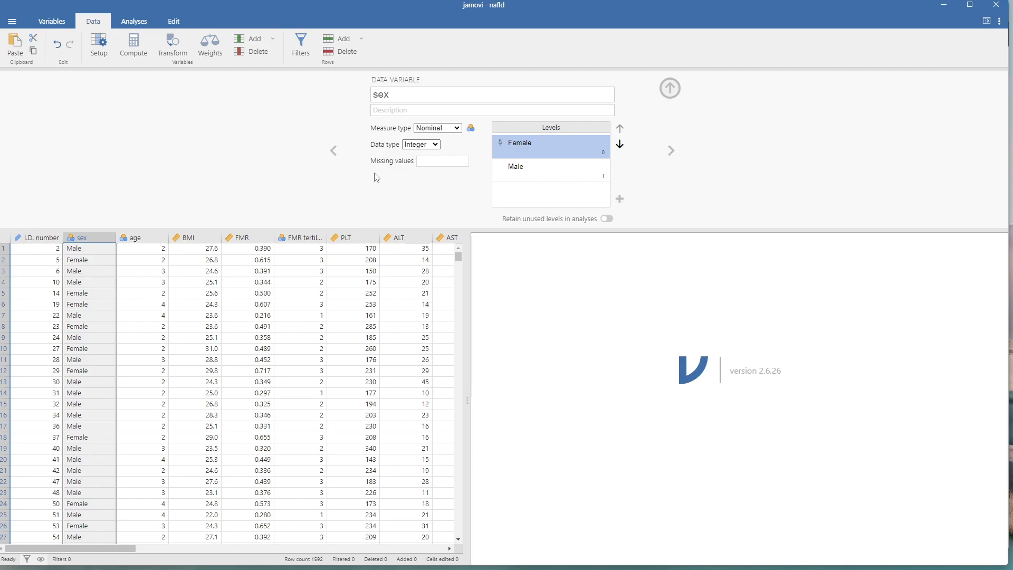
# - Examine the missing-values settings and the data type options of the sex variable
pyautogui.click(436, 164)
pyautogui.click(436, 164)
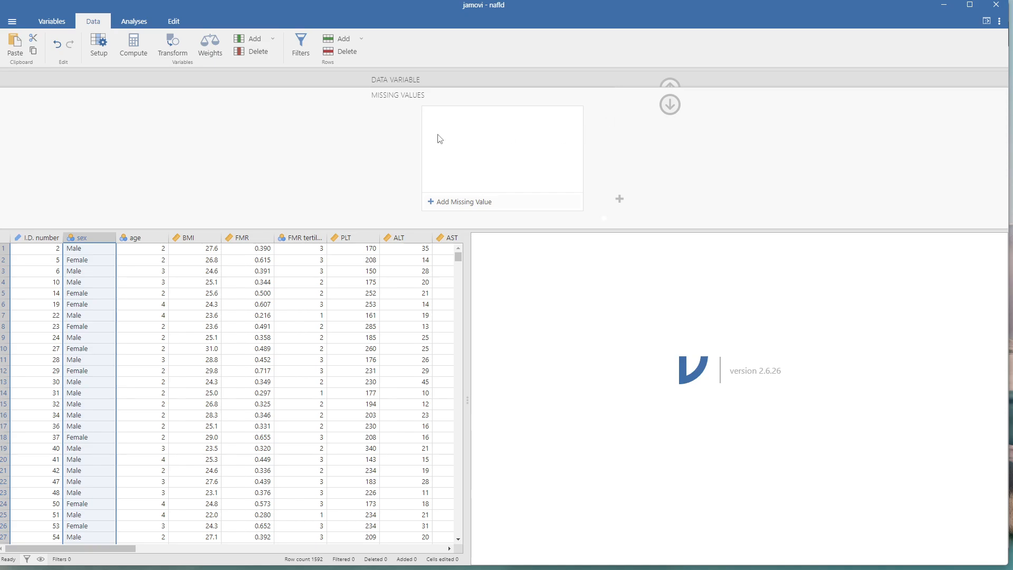
pyautogui.scroll(-5, 132, 369)
pyautogui.scroll(5, 129, 372)
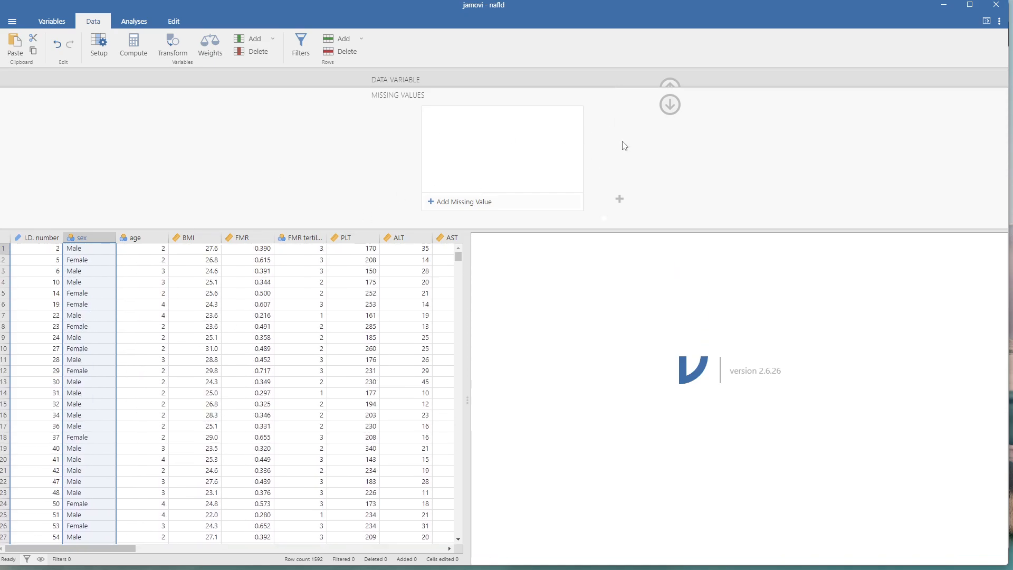
pyautogui.click(671, 104)
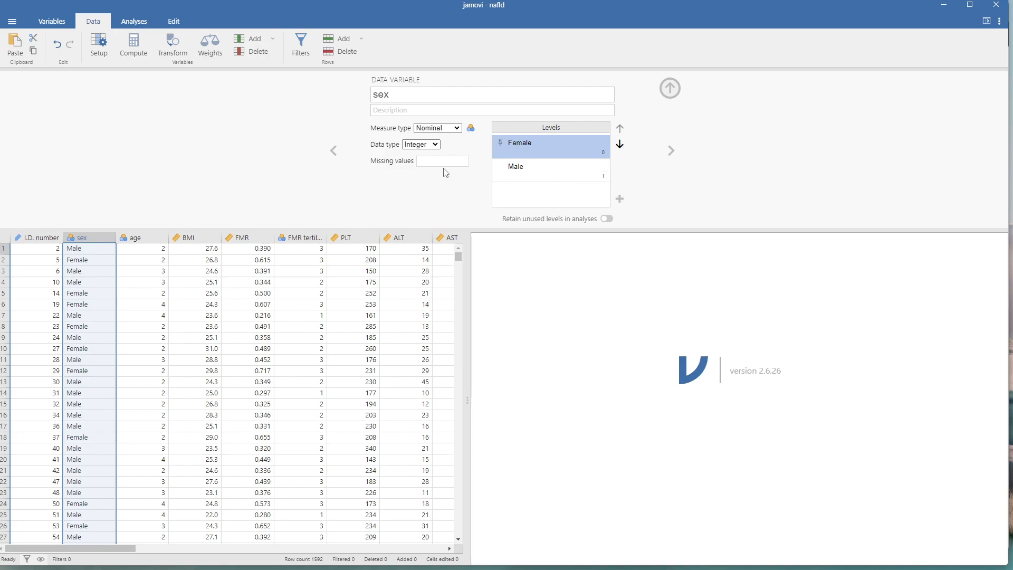
pyautogui.click(436, 145)
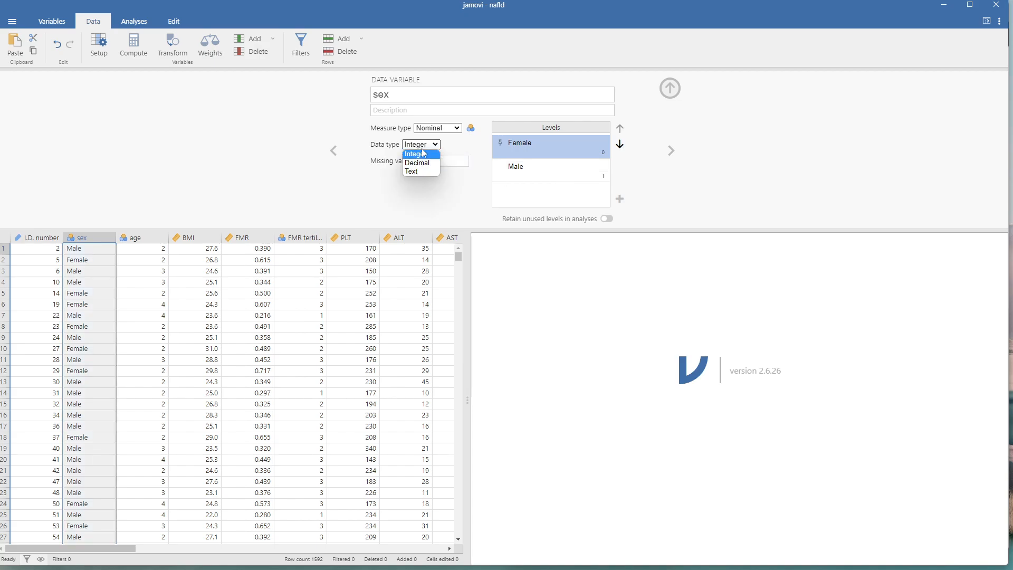
pyautogui.click(453, 145)
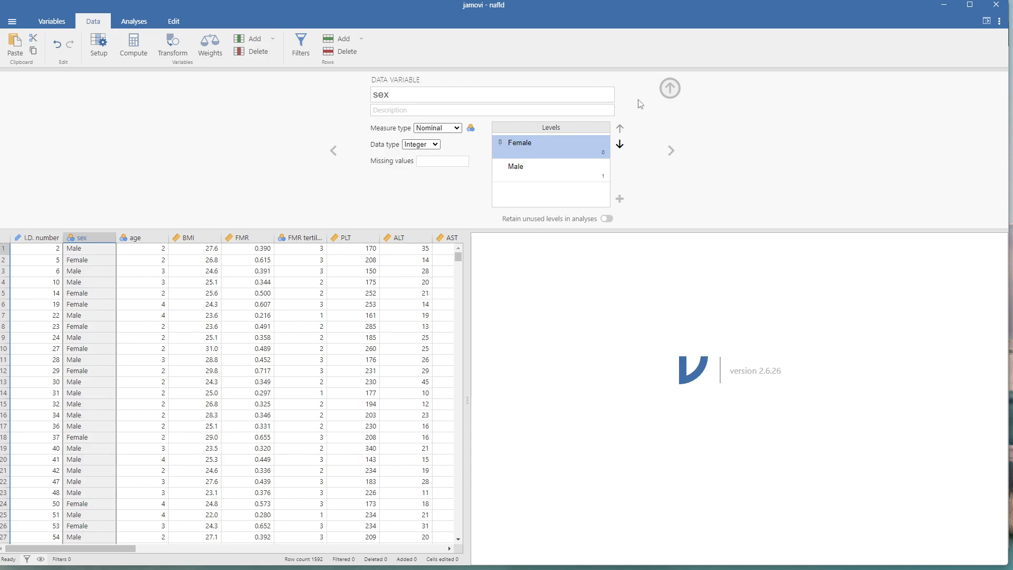
# - Move the Male level of the sex variable above Female and back below it
pyautogui.click(566, 167)
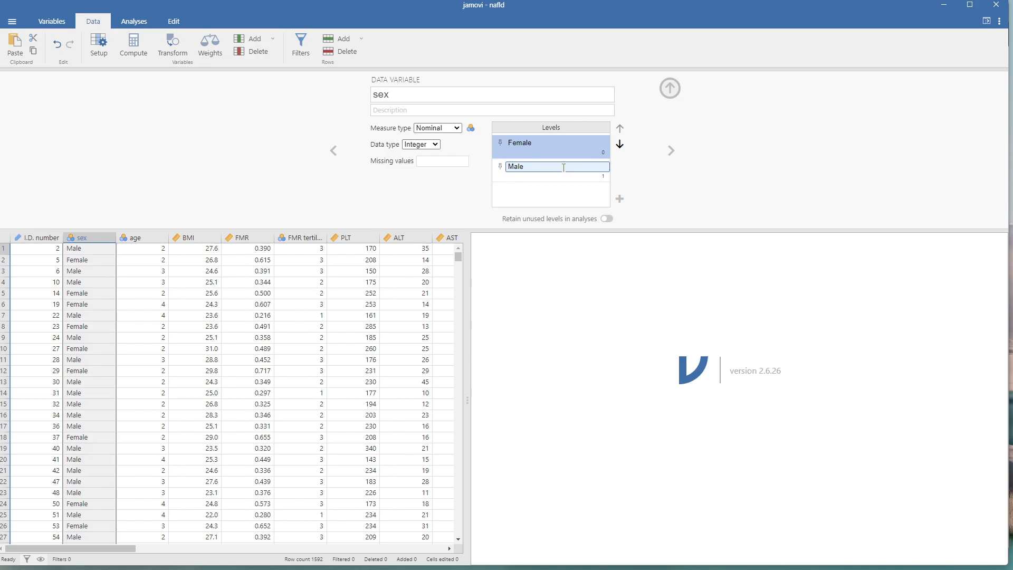
pyautogui.doubleClick(548, 167)
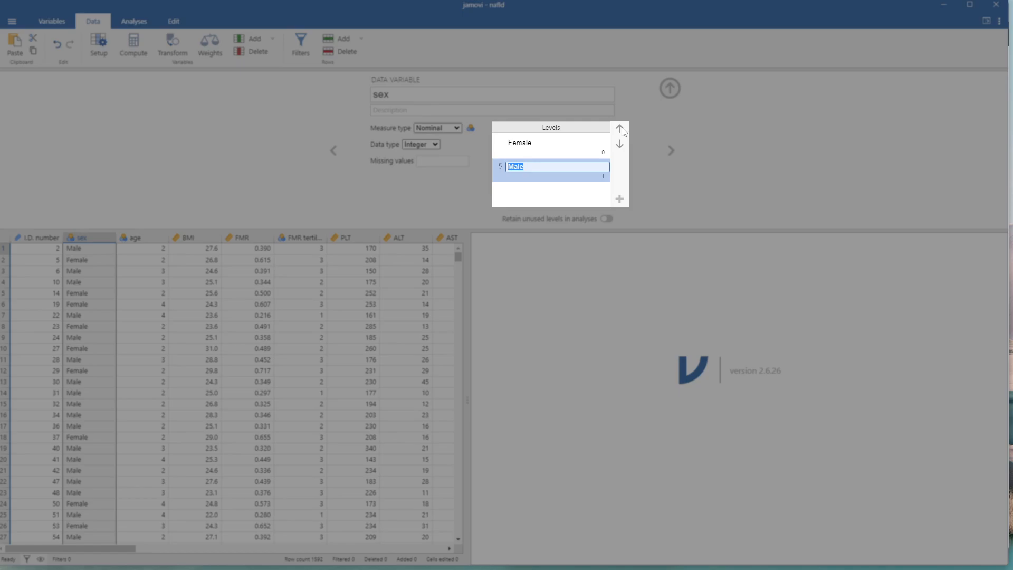
pyautogui.click(621, 129)
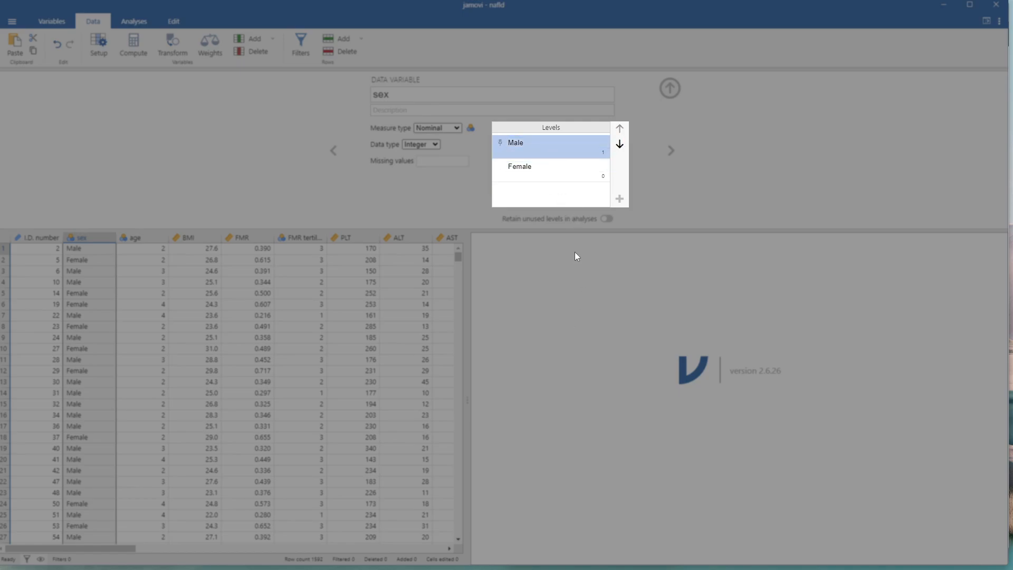
pyautogui.click(620, 143)
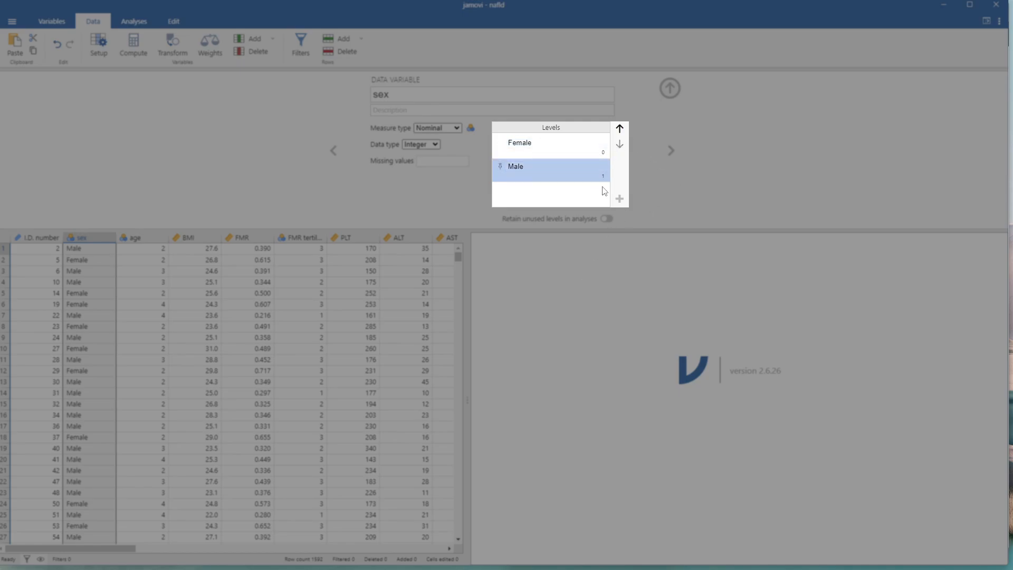
pyautogui.click(744, 183)
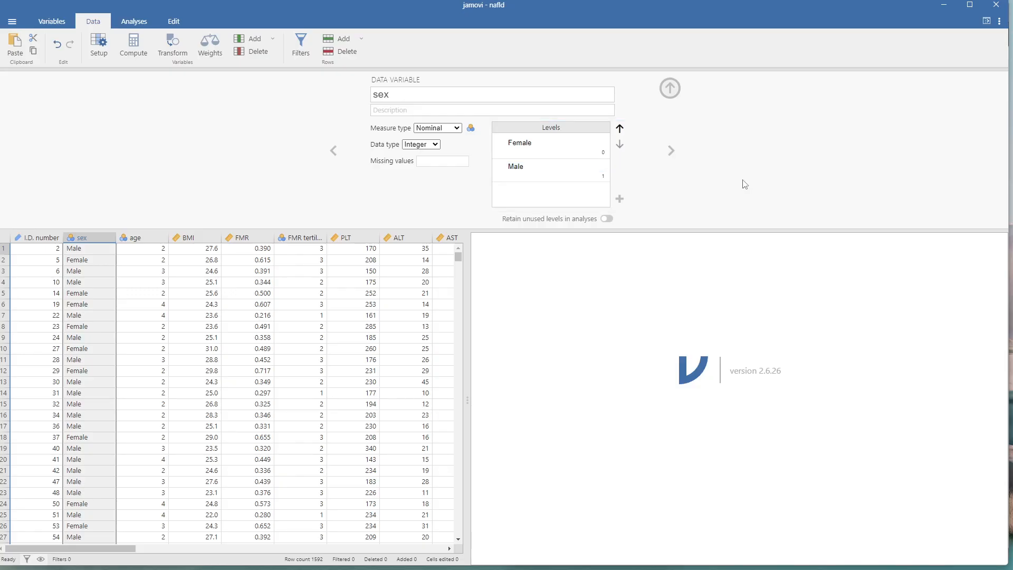
# - Open the setup of the age variable and place the jamovi window beside the article's Table 1
pyautogui.click(152, 242)
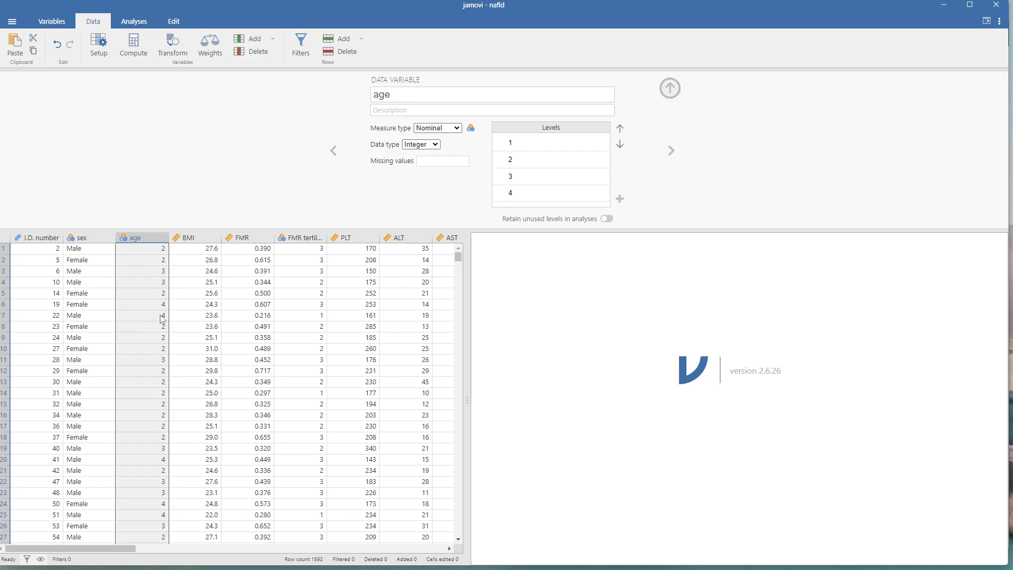
pyautogui.moveTo(700, 8); pyautogui.dragTo(761, 14)
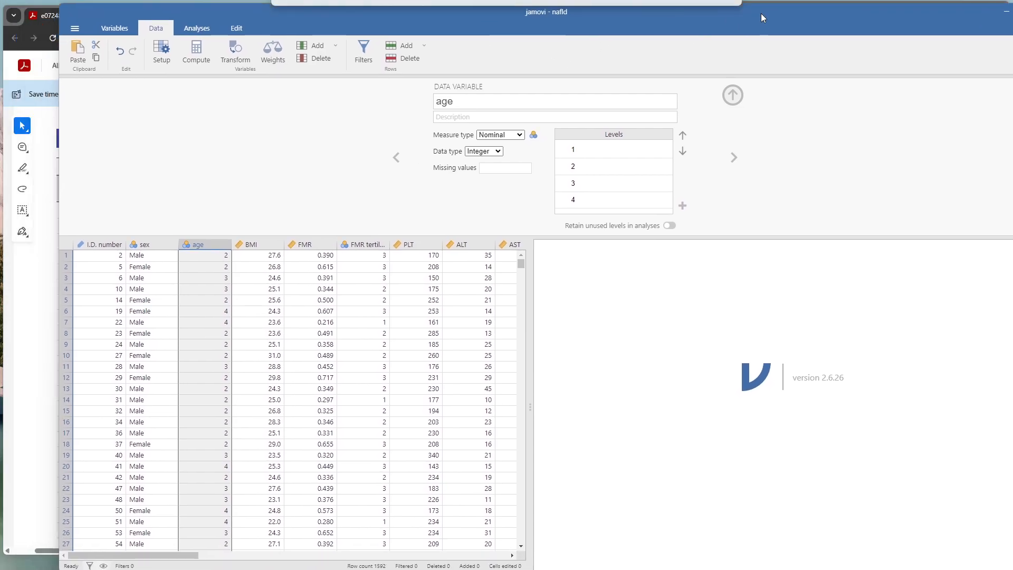
pyautogui.moveTo(59, 165); pyautogui.dragTo(279, 173)
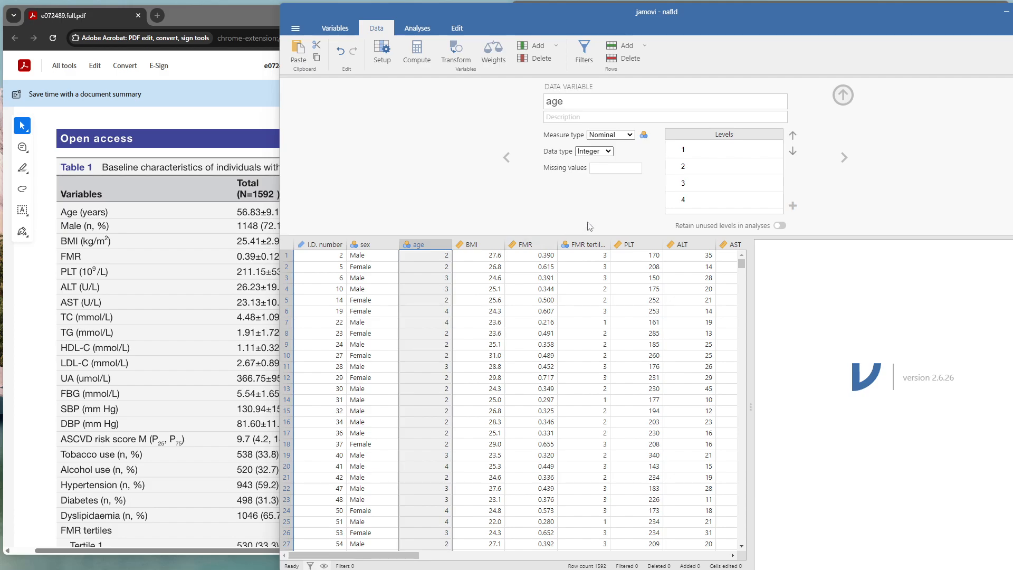
# - Go through the four levels of the age variable without relabelling them
pyautogui.click(699, 178)
pyautogui.click(702, 149)
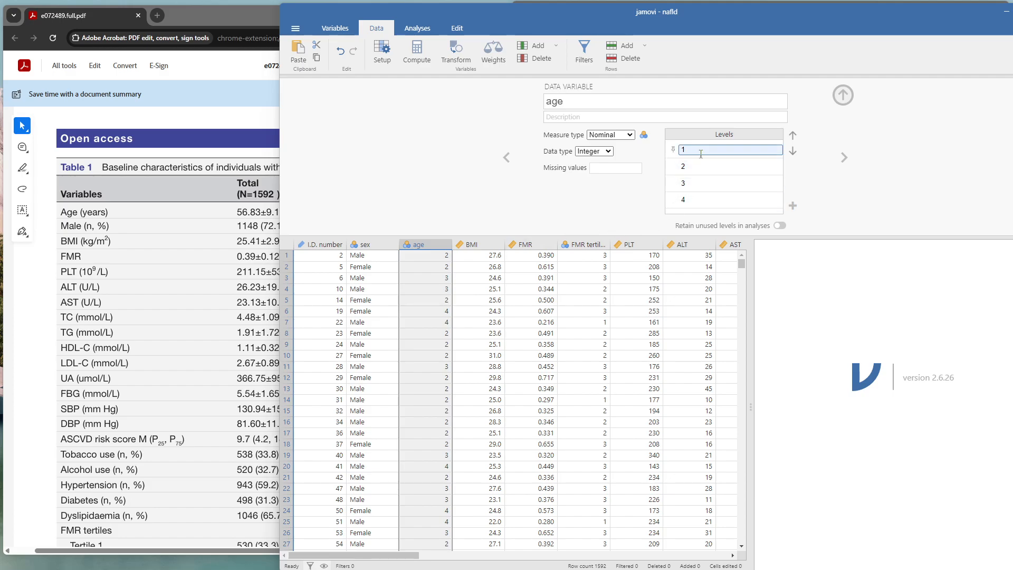
pyautogui.click(702, 166)
pyautogui.click(707, 182)
pyautogui.click(700, 149)
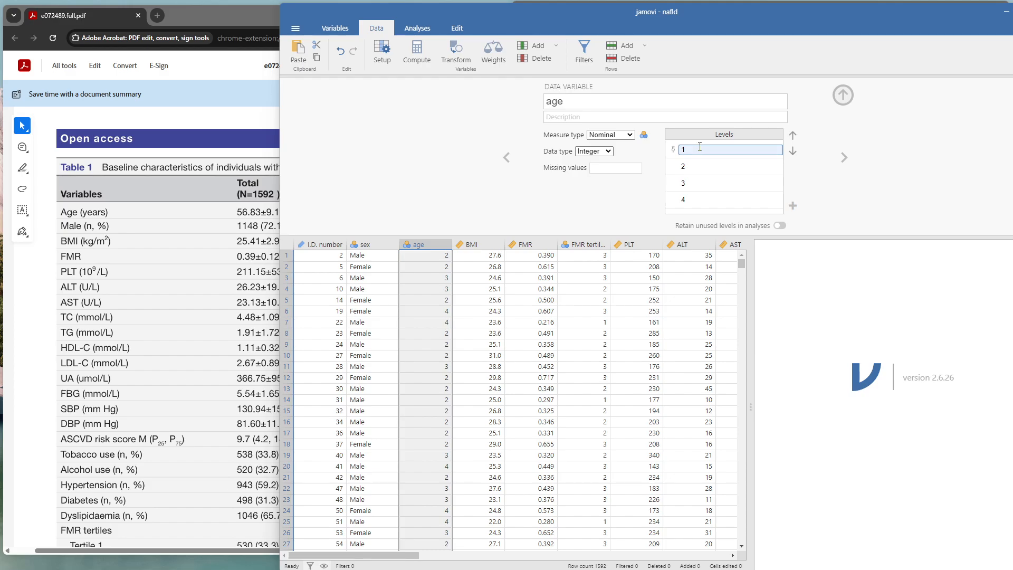
pyautogui.click(701, 167)
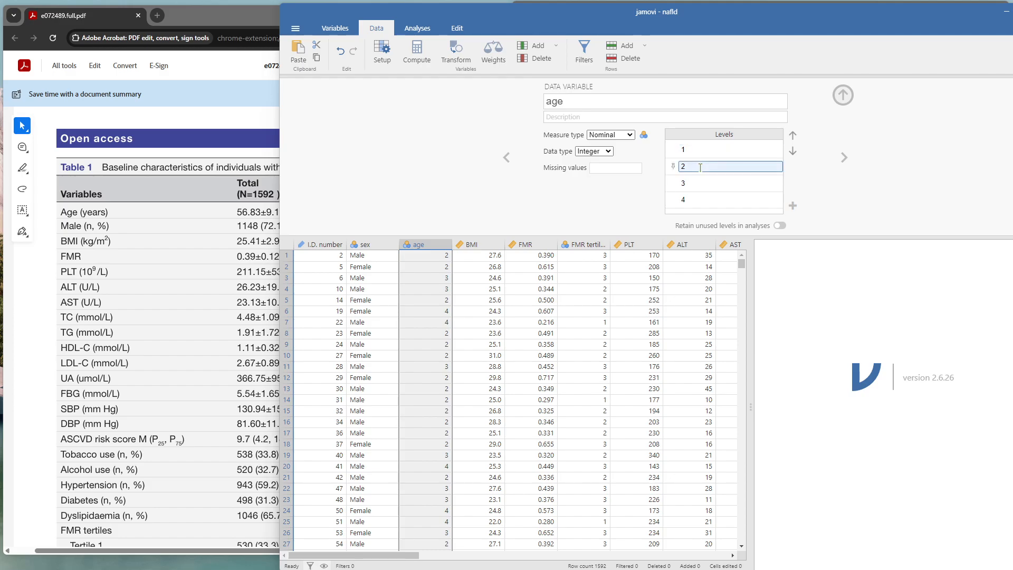
pyautogui.click(702, 182)
pyautogui.click(702, 199)
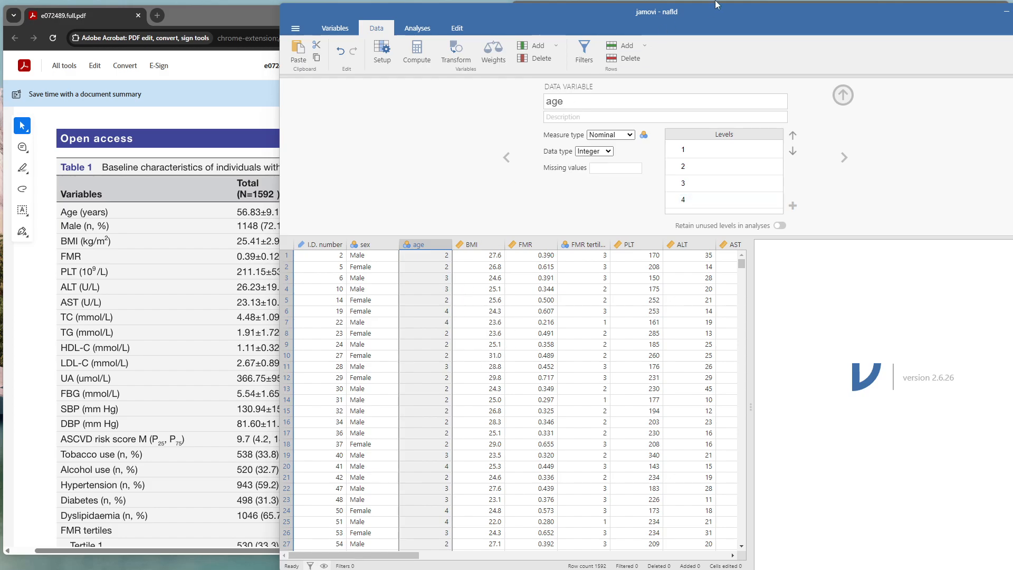
# - Move the jamovi window aside, view the Dryad dataset page, and return to the age variable's setup
pyautogui.moveTo(726, 6); pyautogui.dragTo(697, 37)
pyautogui.click(620, 9)
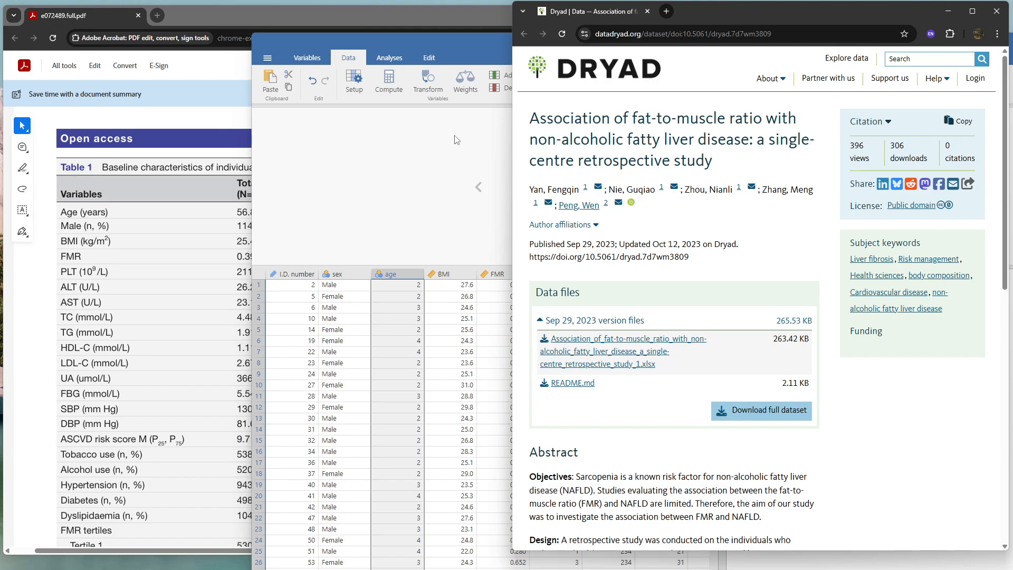
pyautogui.click(476, 38)
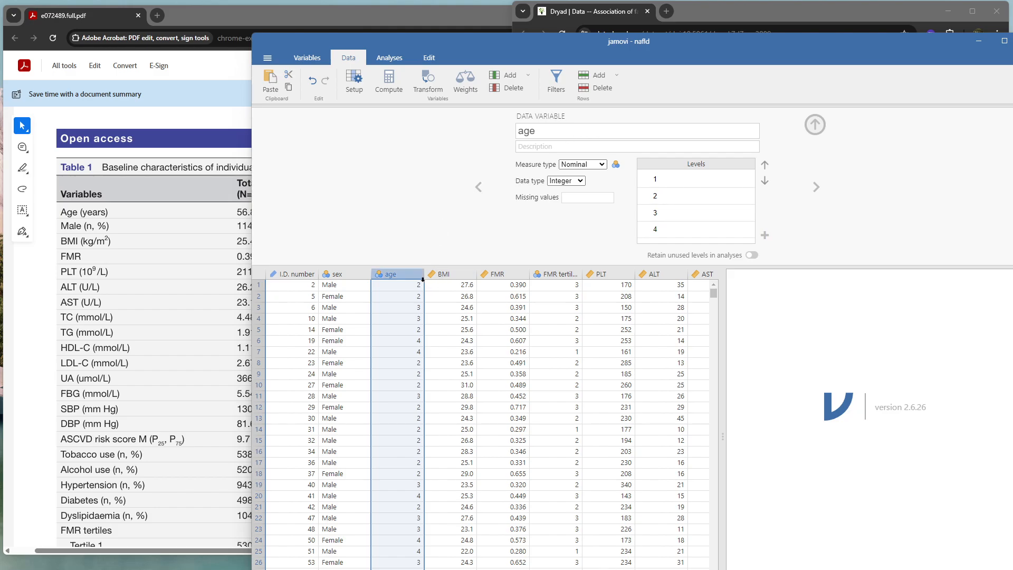
# - Set the age variable's measure type to Ordinal, maximize the jamovi window and close the variable setup
pyautogui.click(604, 164)
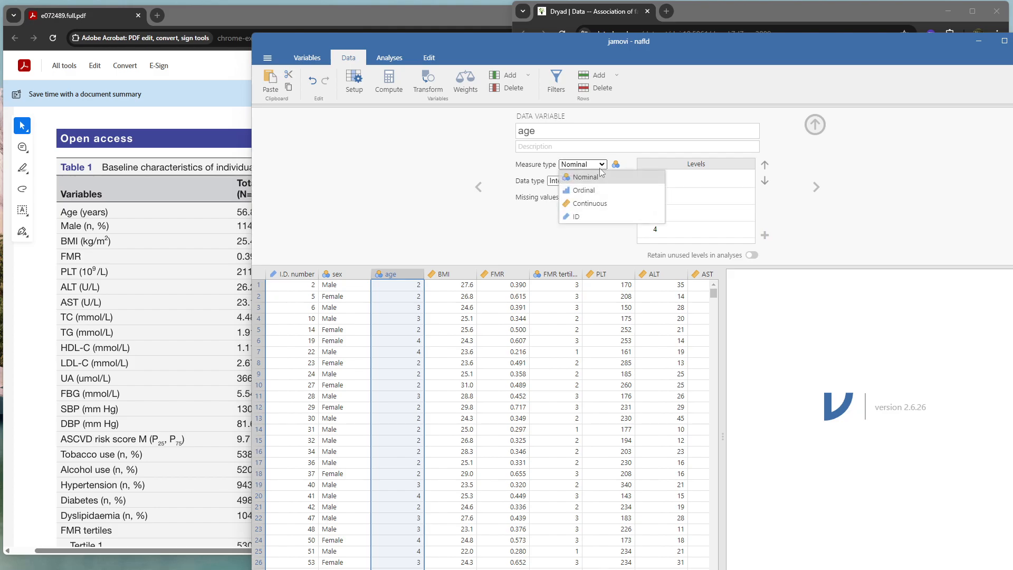
pyautogui.click(596, 191)
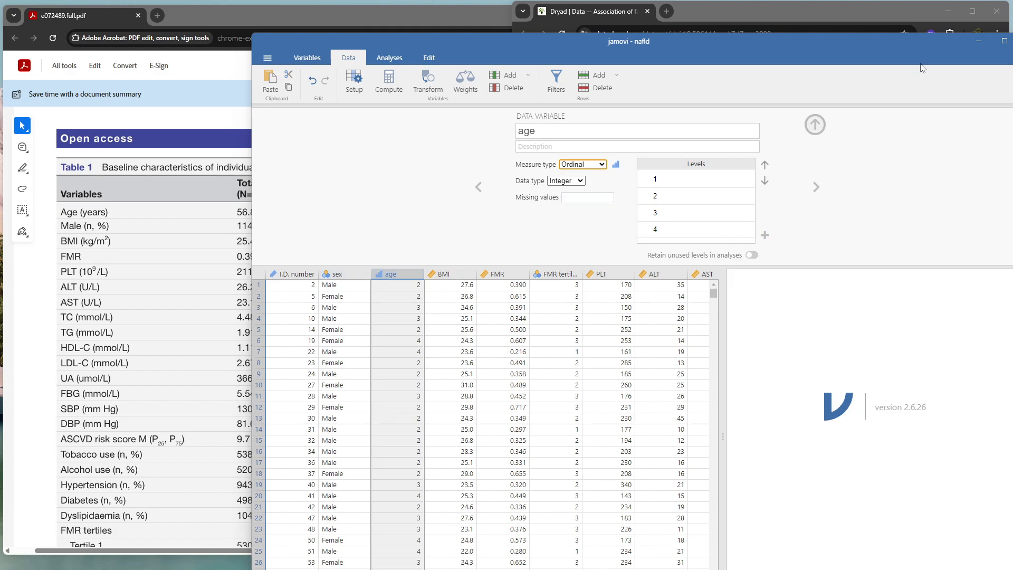
pyautogui.click(1005, 41)
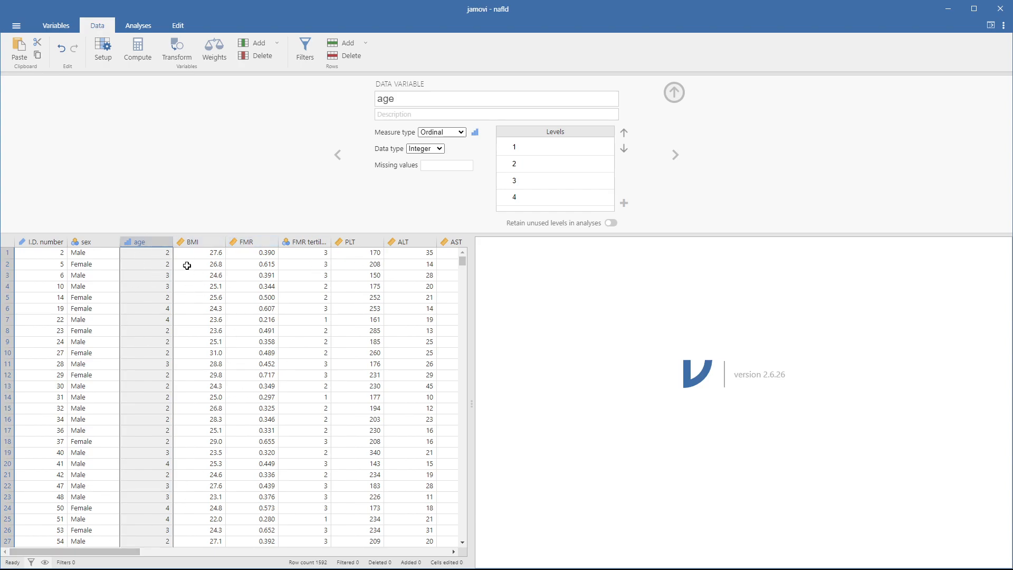
pyautogui.click(674, 93)
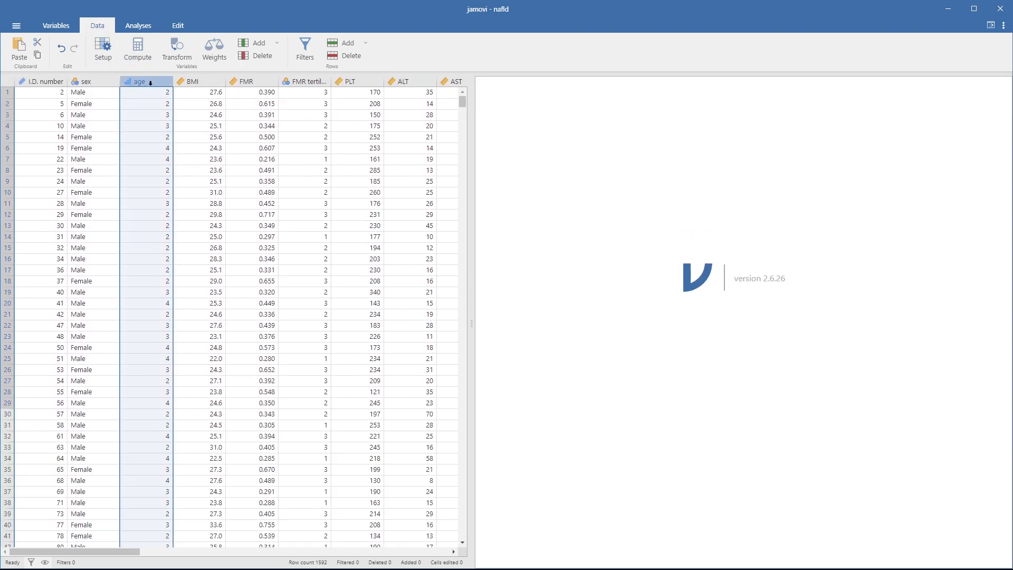
pyautogui.click(103, 55)
pyautogui.click(674, 92)
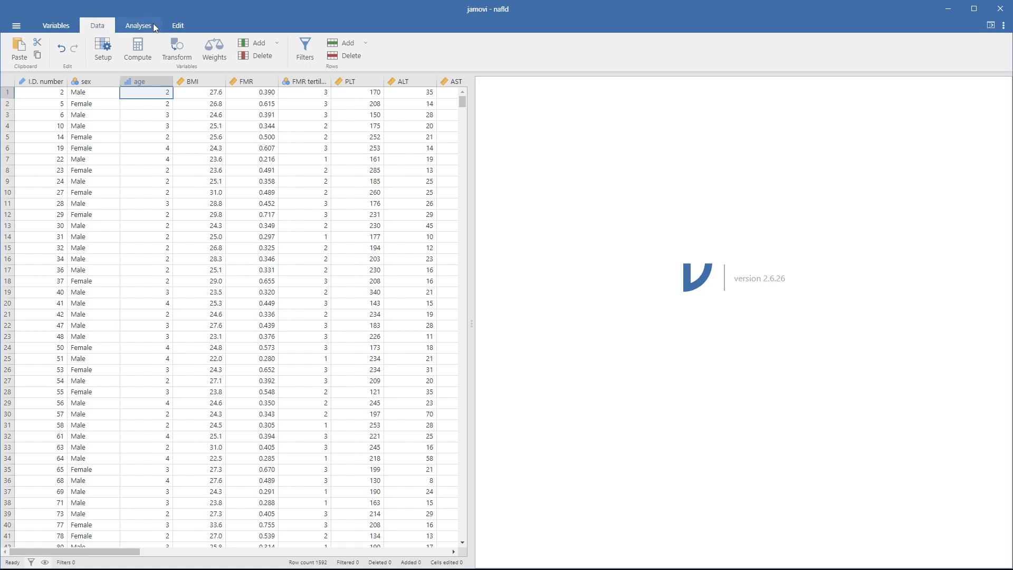
# - Browse the available and installed modules in the jamovi library, and close the library
pyautogui.click(154, 26)
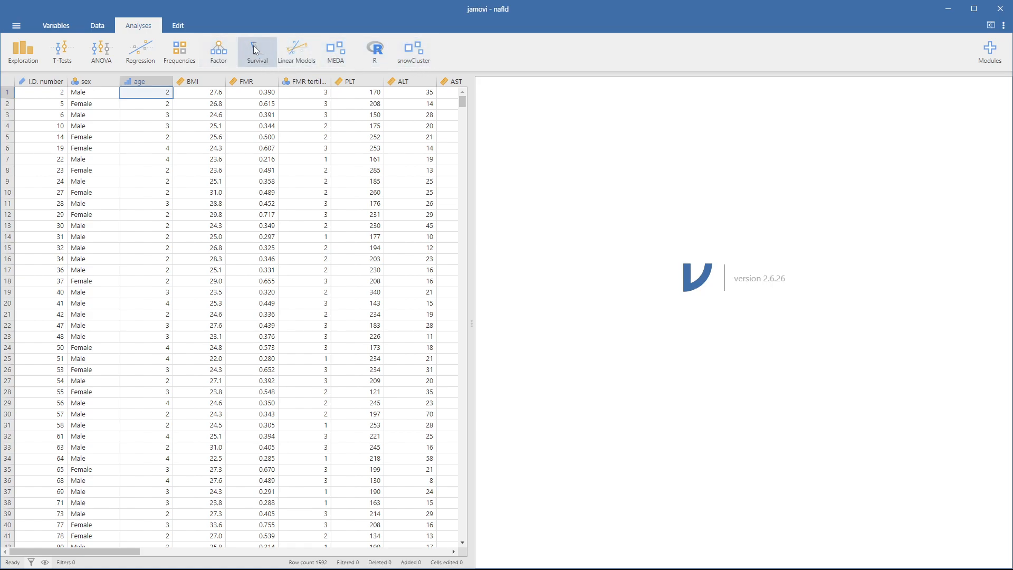
pyautogui.click(997, 55)
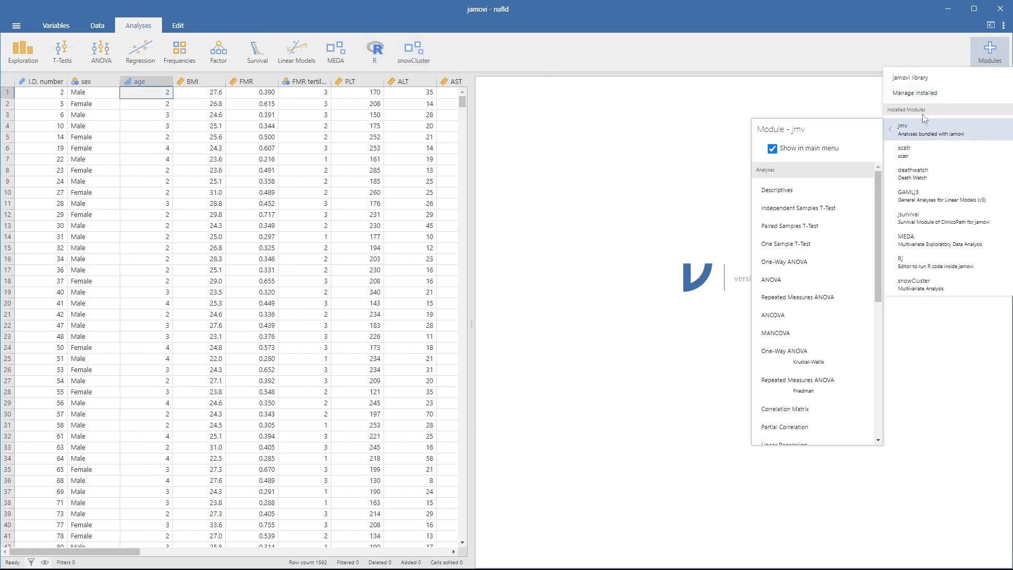
pyautogui.click(923, 78)
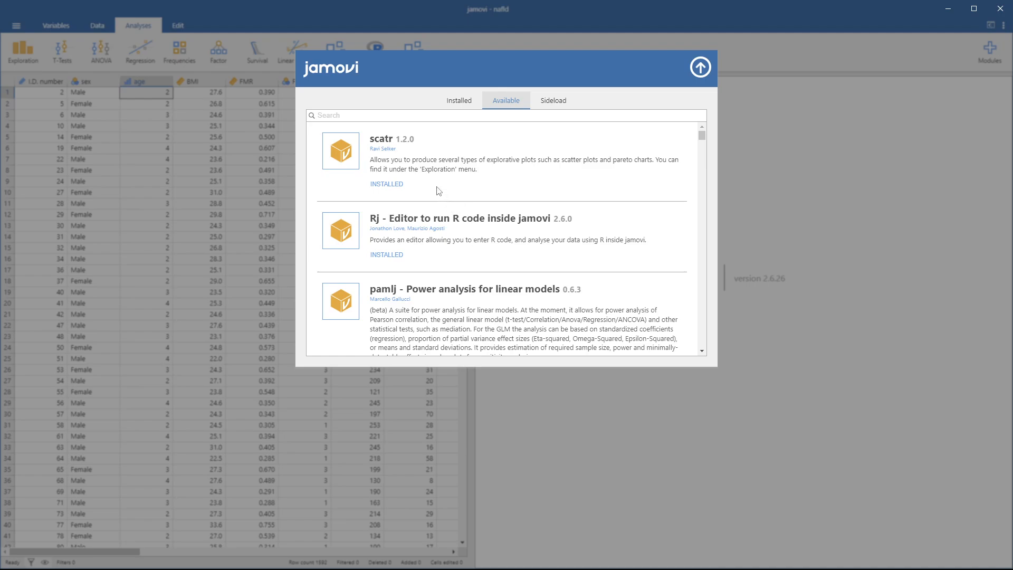
pyautogui.scroll(-1, 479, 202)
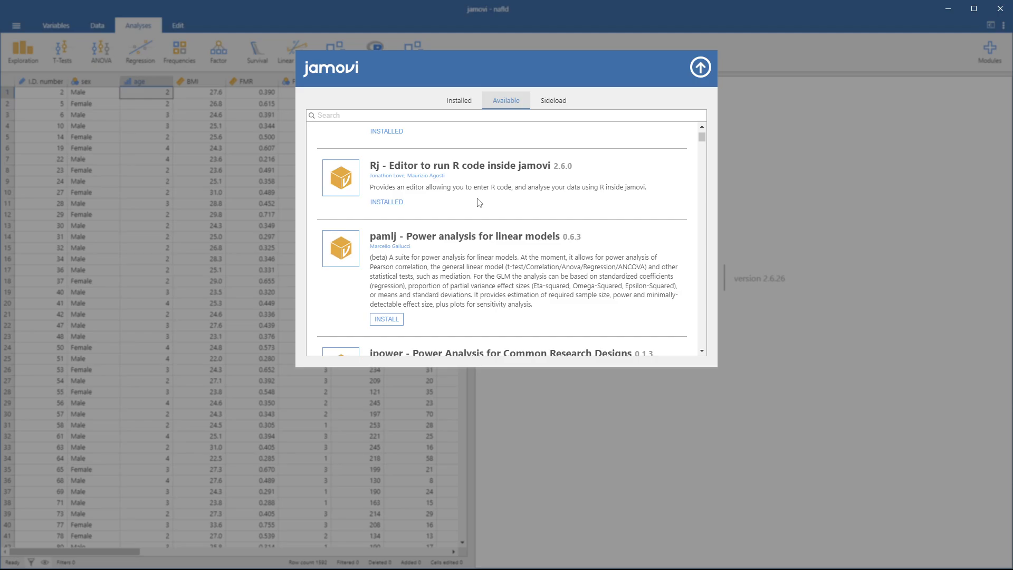
pyautogui.scroll(-2, 479, 203)
pyautogui.scroll(3, 477, 203)
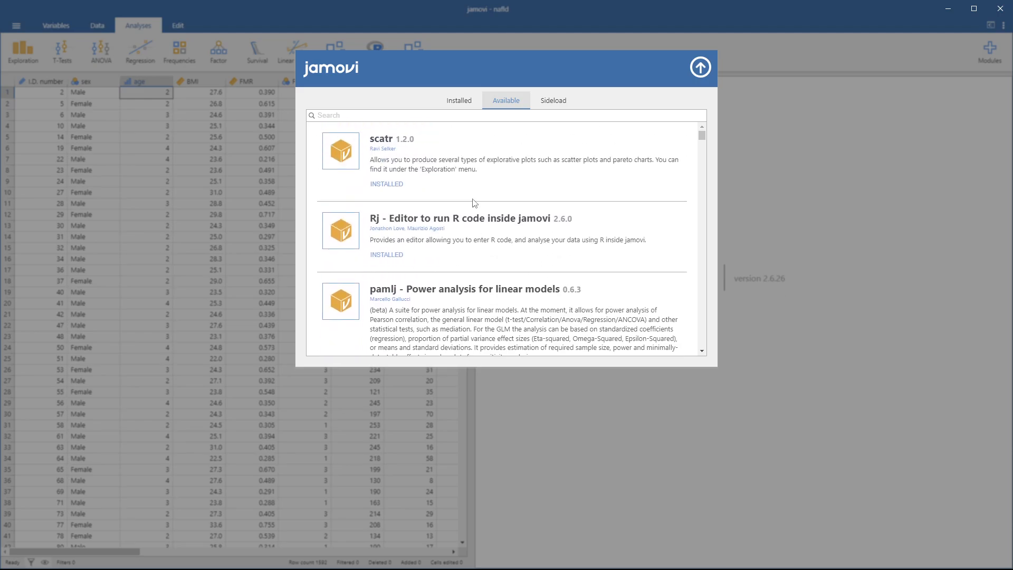
pyautogui.click(460, 101)
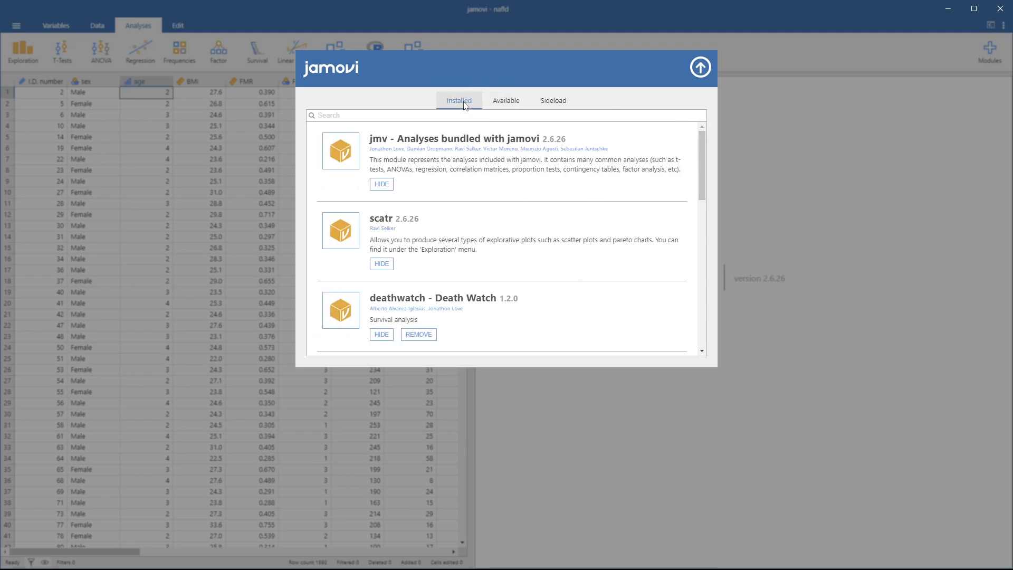
pyautogui.click(698, 70)
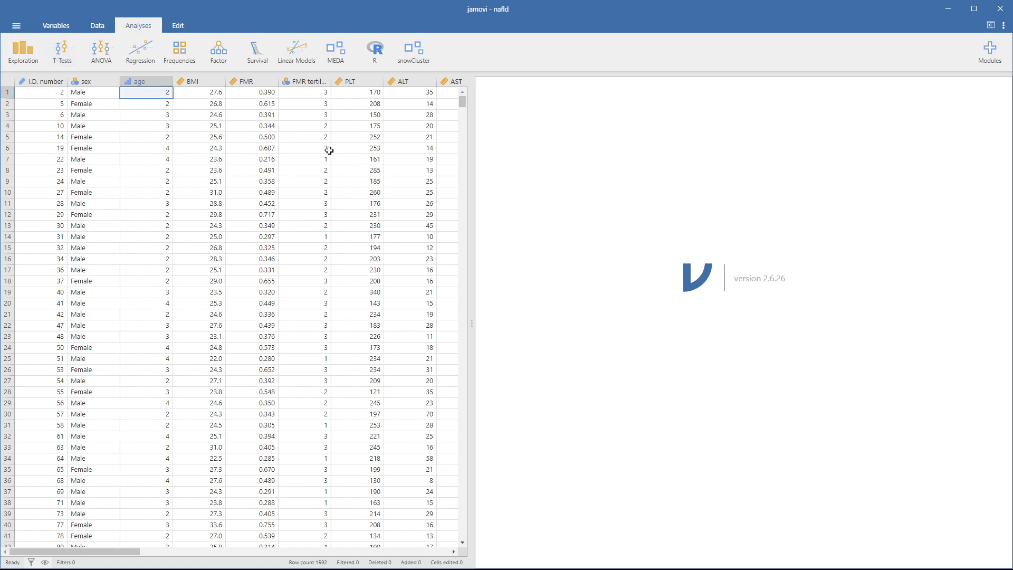
# - Check the Exploration analyses against the scatr entry in the jamovi library, and close the library
pyautogui.click(31, 58)
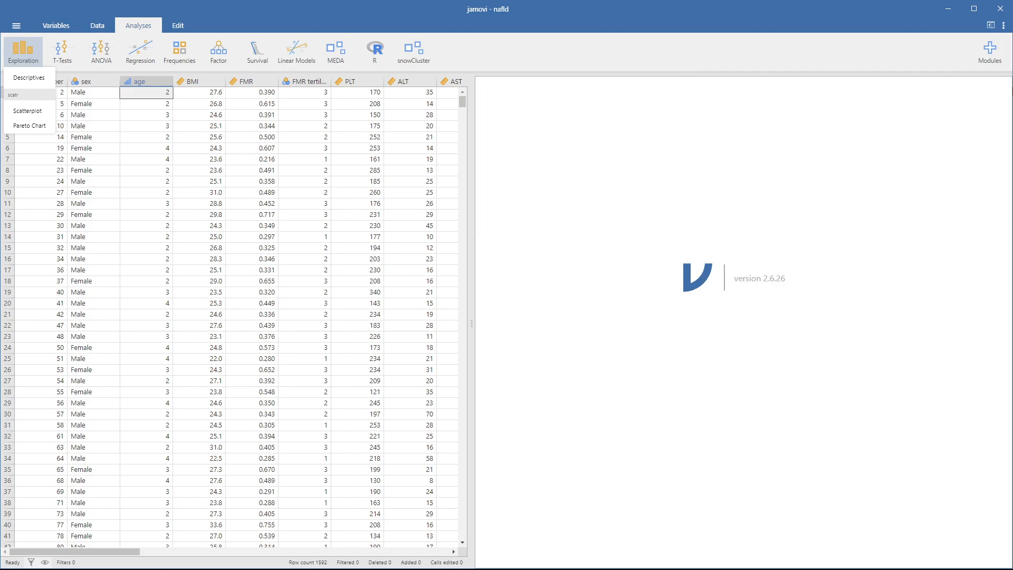
pyautogui.click(990, 53)
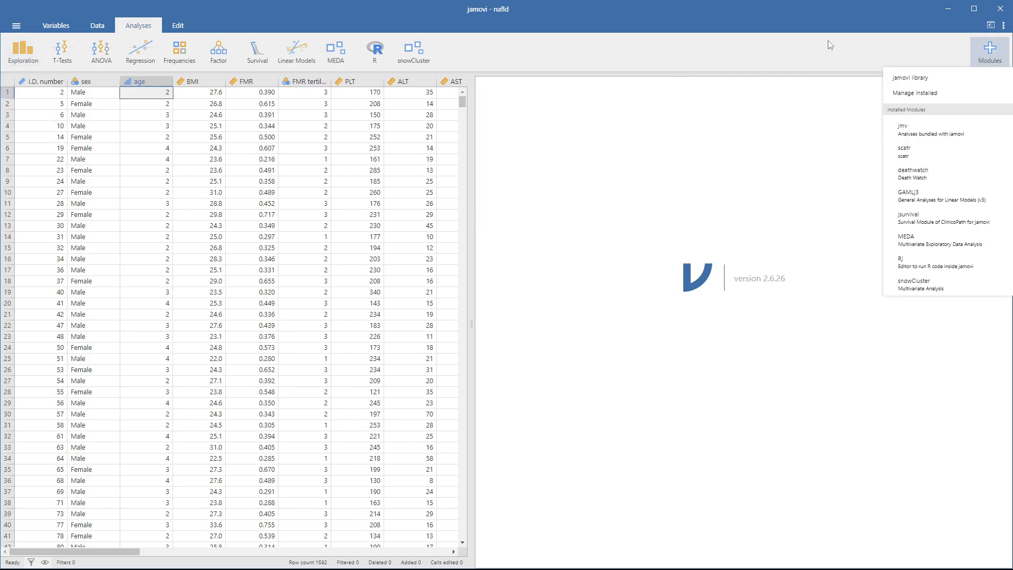
pyautogui.click(902, 79)
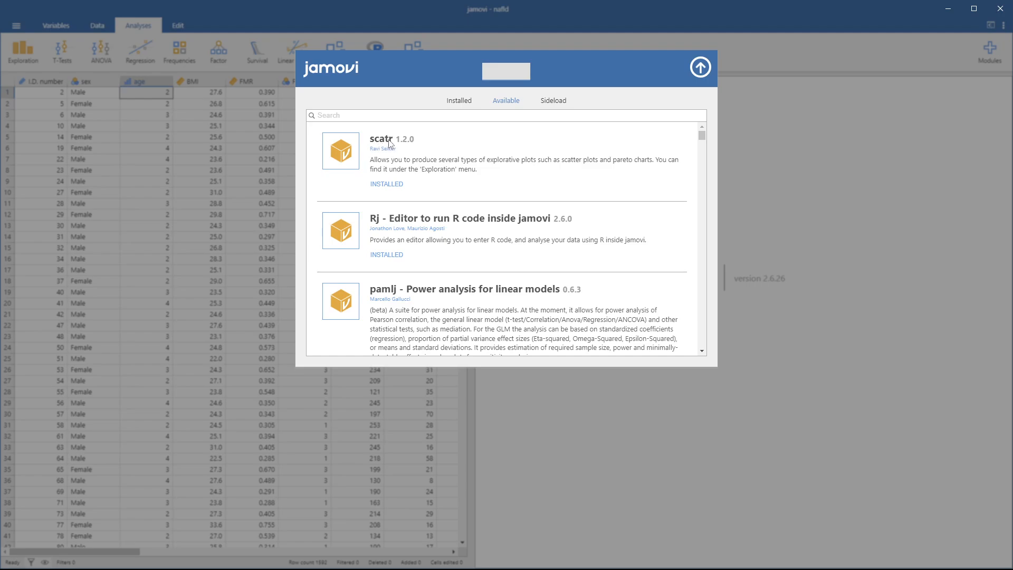
pyautogui.click(705, 73)
# - Create a Descriptives analysis with sex as the variable
pyautogui.click(29, 52)
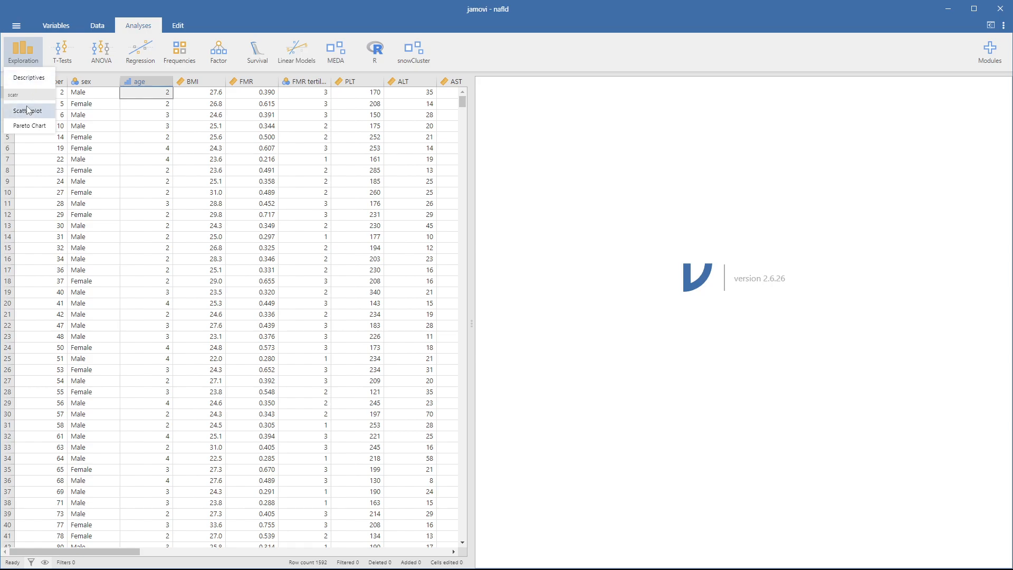
pyautogui.click(31, 79)
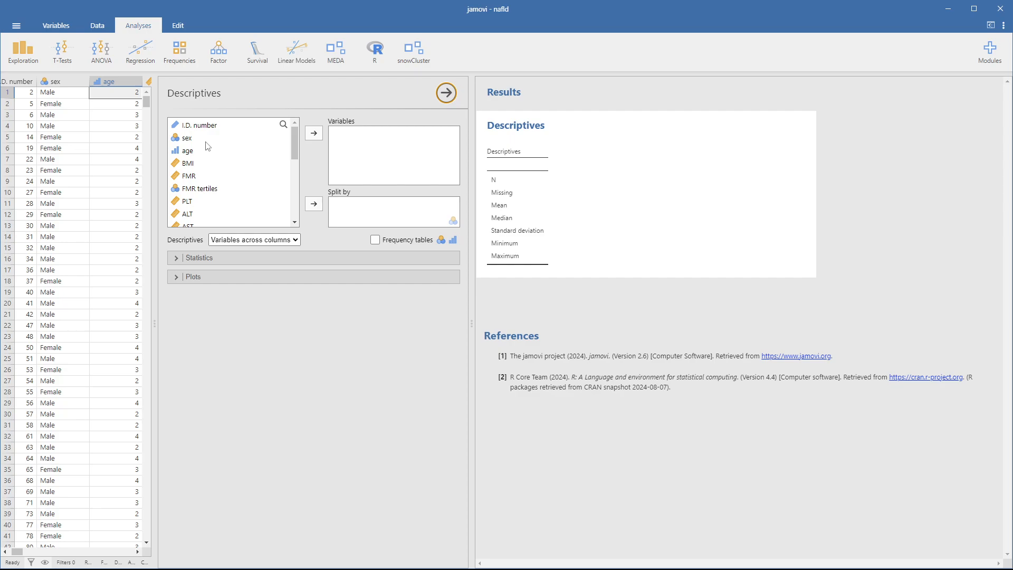
pyautogui.click(191, 142)
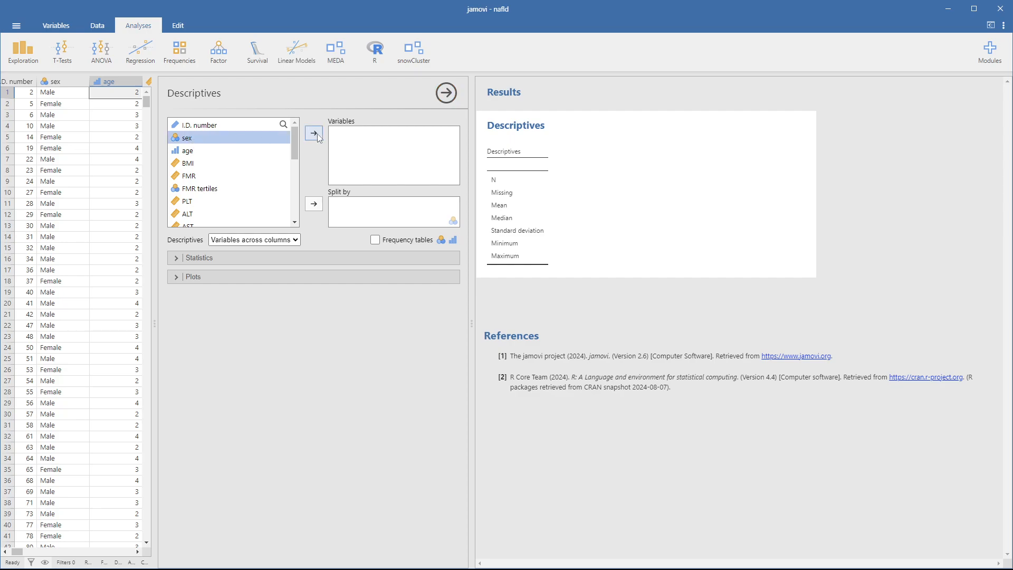
pyautogui.click(319, 134)
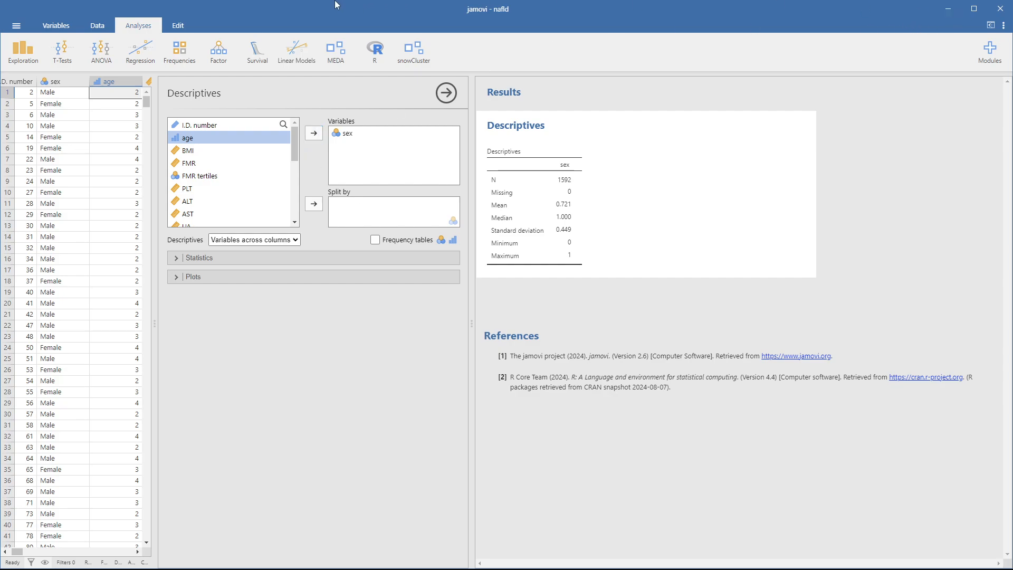
# - Compare the sex descriptives with the article's Table 1 and return to the maximized jamovi window
pyautogui.moveTo(324, 19); pyautogui.dragTo(768, 48)
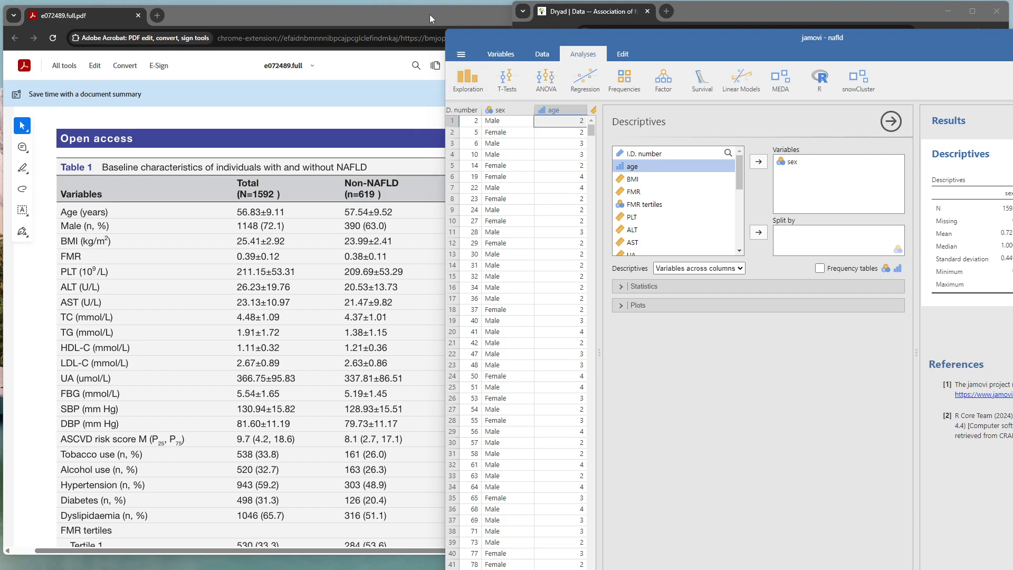
pyautogui.click(434, 99)
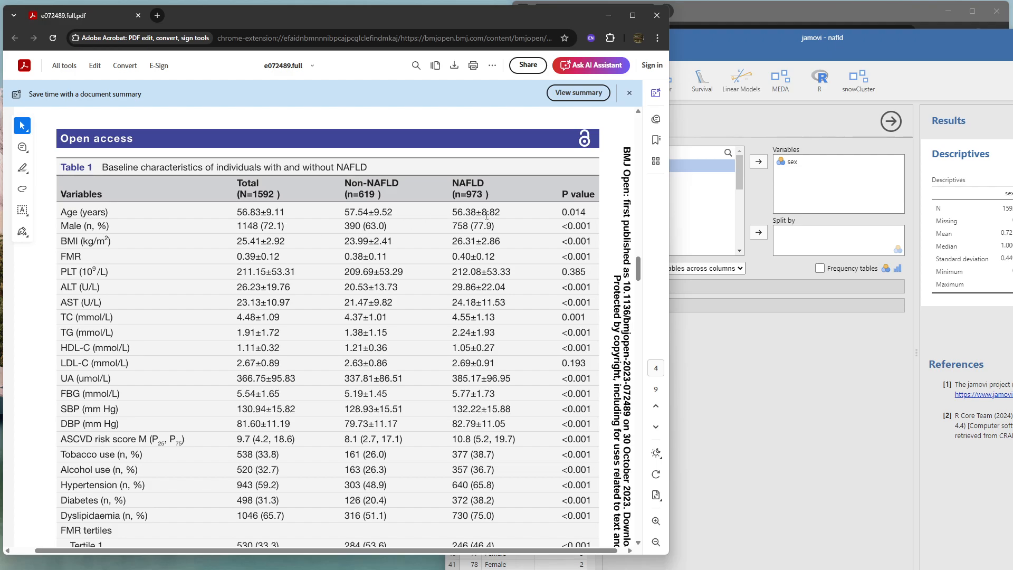
pyautogui.click(864, 45)
pyautogui.moveTo(764, 46); pyautogui.dragTo(571, 18)
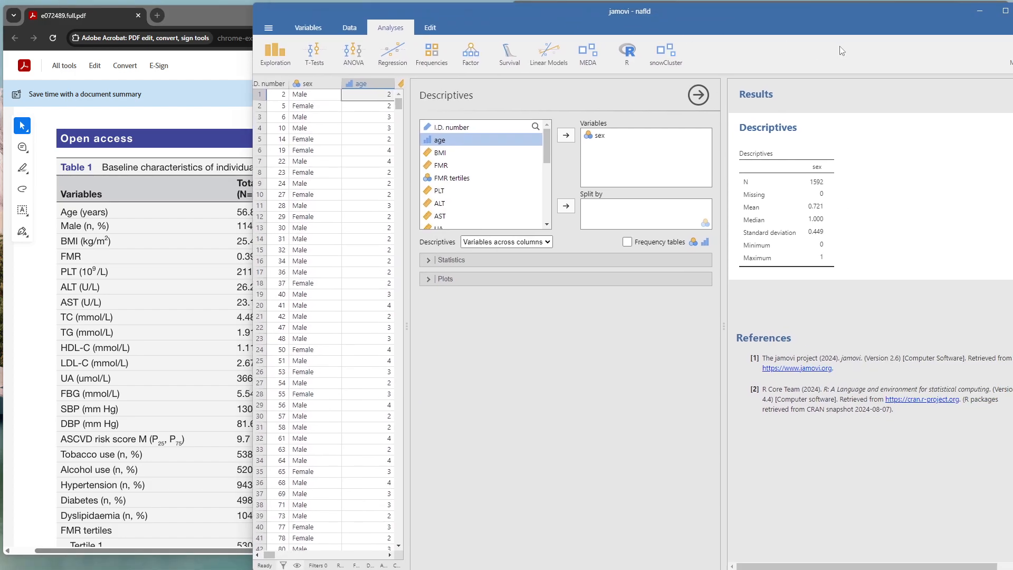
pyautogui.click(1006, 11)
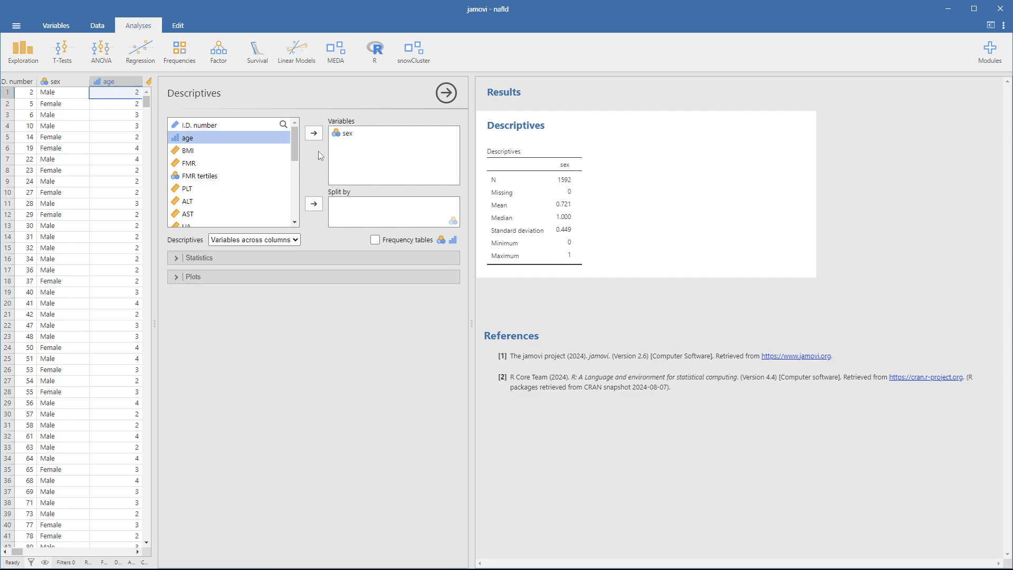
# - Split the descriptives of sex by the NAFLD variable
pyautogui.moveTo(294, 148); pyautogui.dragTo(305, 209)
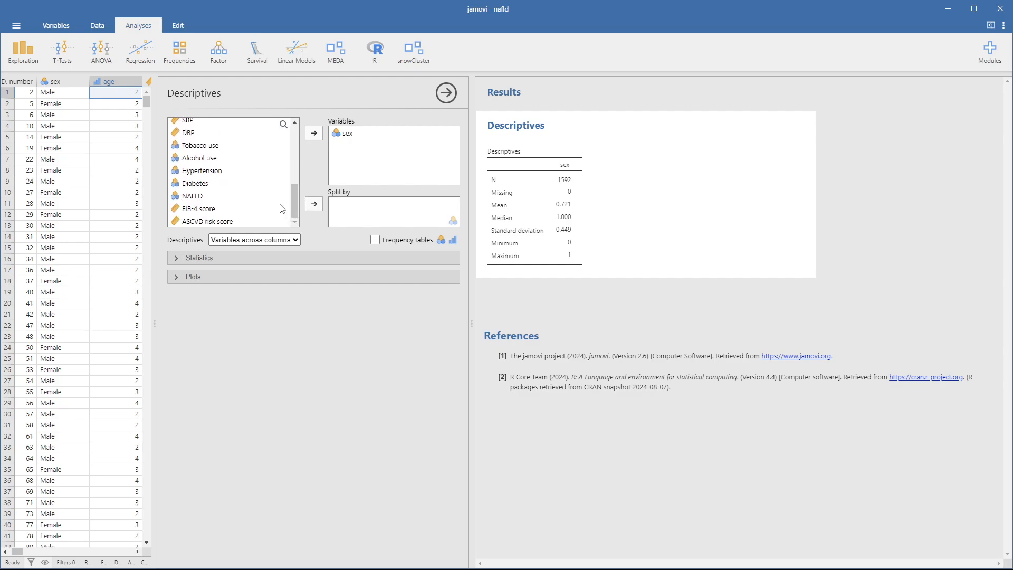
pyautogui.click(195, 200)
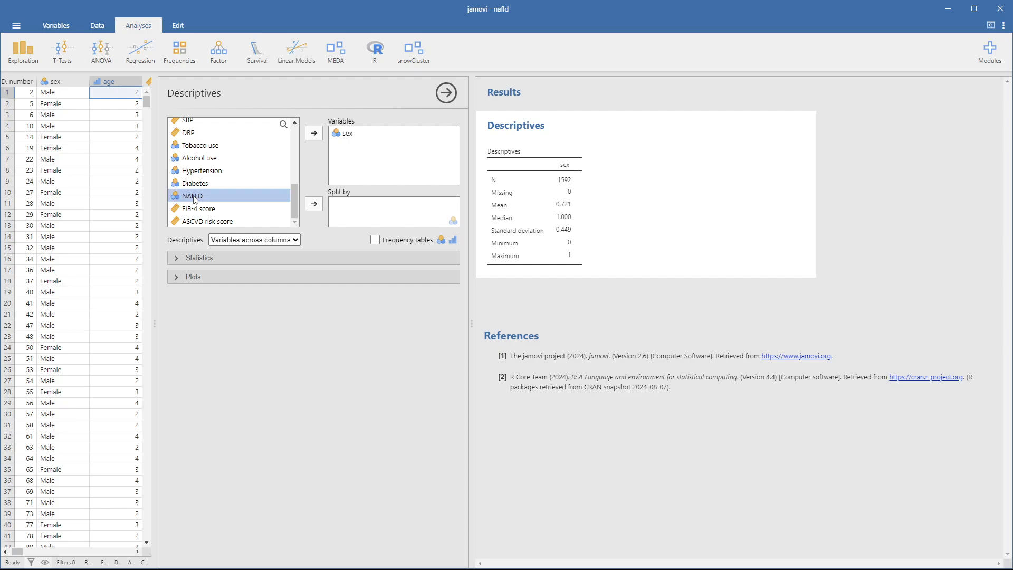
pyautogui.click(313, 207)
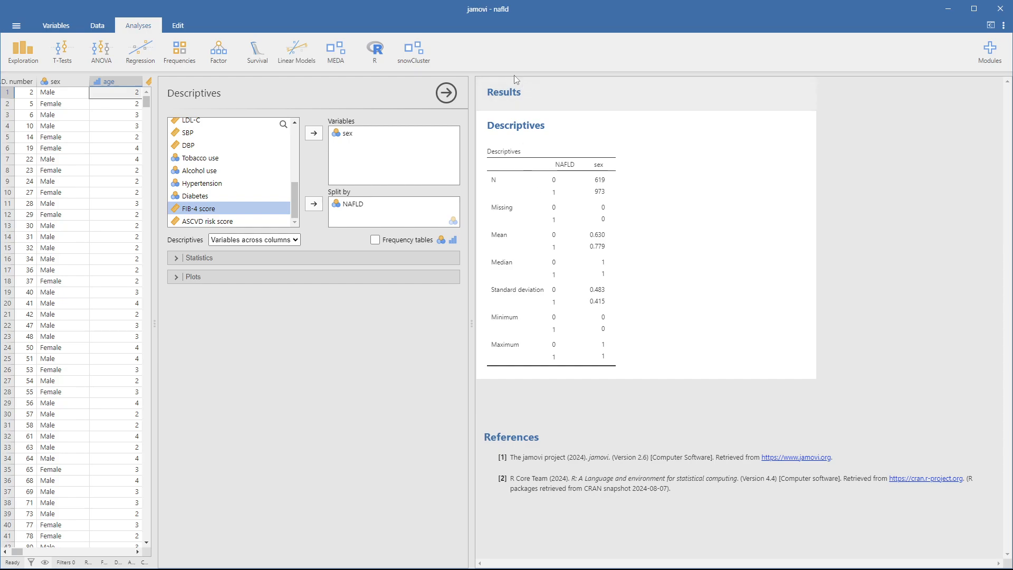
# - Check the group columns of the article's Table 1 and add frequency tables to the Descriptives analysis of sex
pyautogui.moveTo(319, 9); pyautogui.dragTo(827, 46)
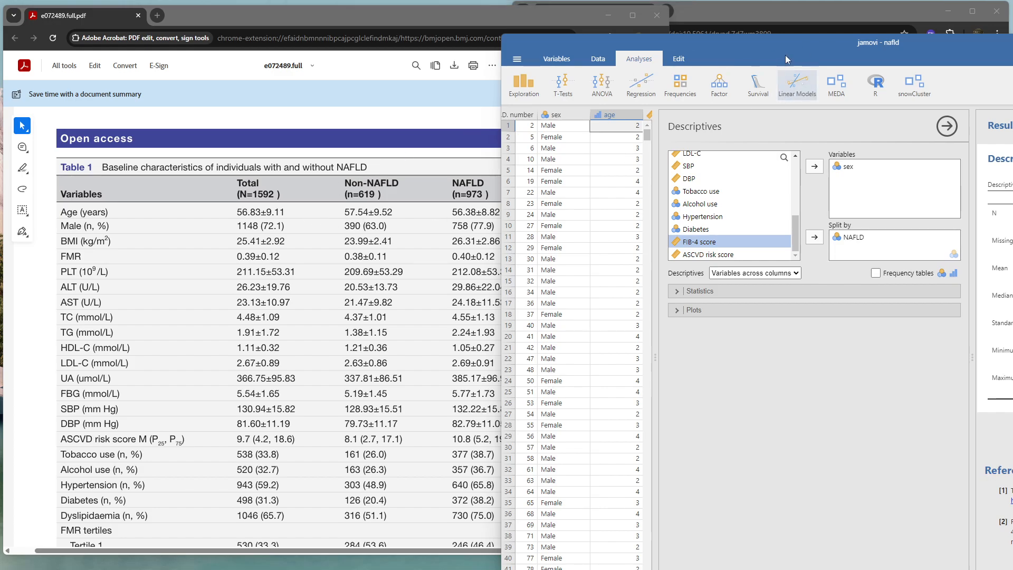
pyautogui.moveTo(785, 55); pyautogui.dragTo(359, 3)
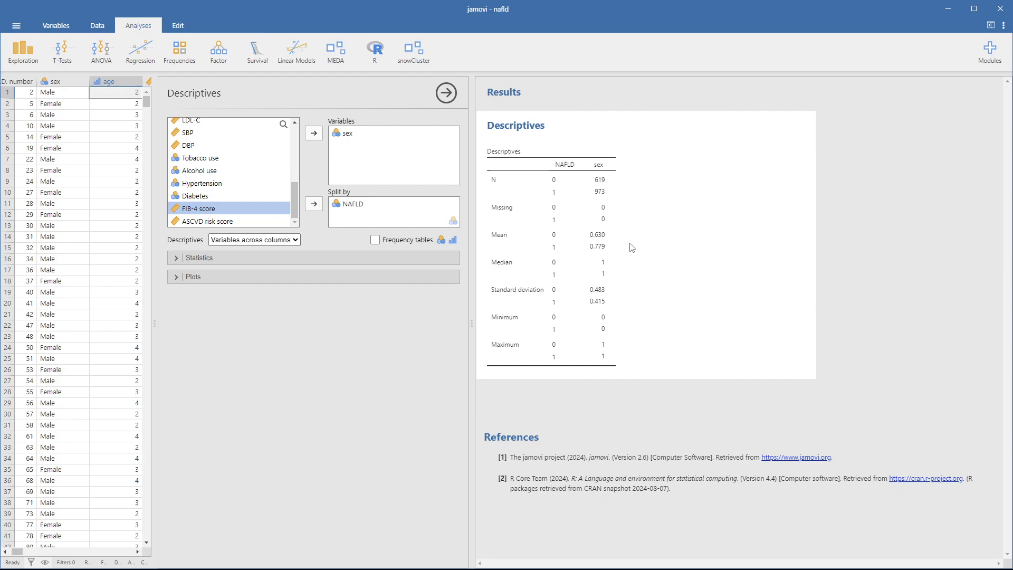
pyautogui.click(376, 241)
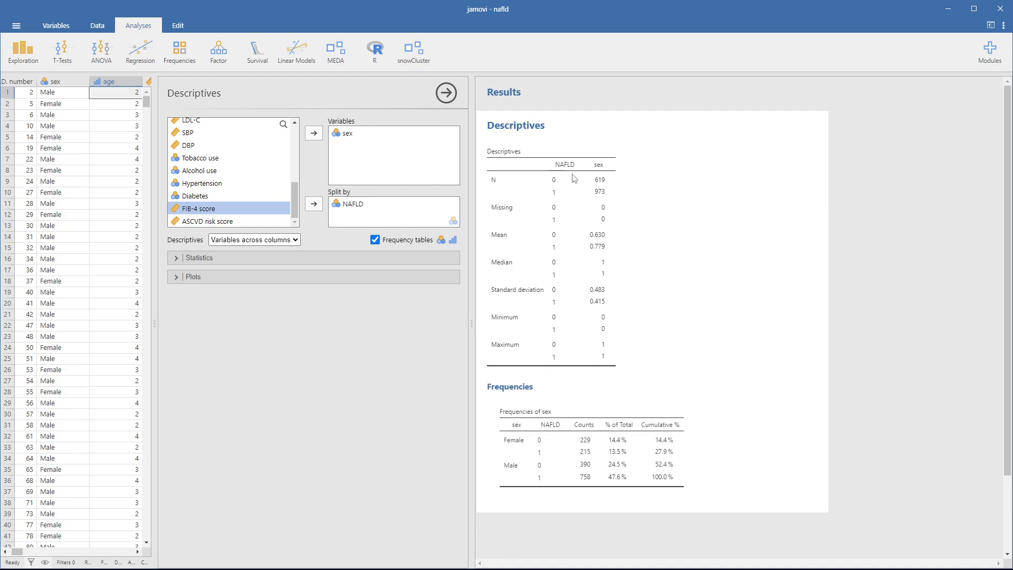
# - Label the NAFLD variable's levels, naming 0 as No and 1 as Yes, and close the variable setup
pyautogui.moveTo(561, 13); pyautogui.dragTo(594, 39)
pyautogui.moveTo(159, 119); pyautogui.dragTo(257, 119)
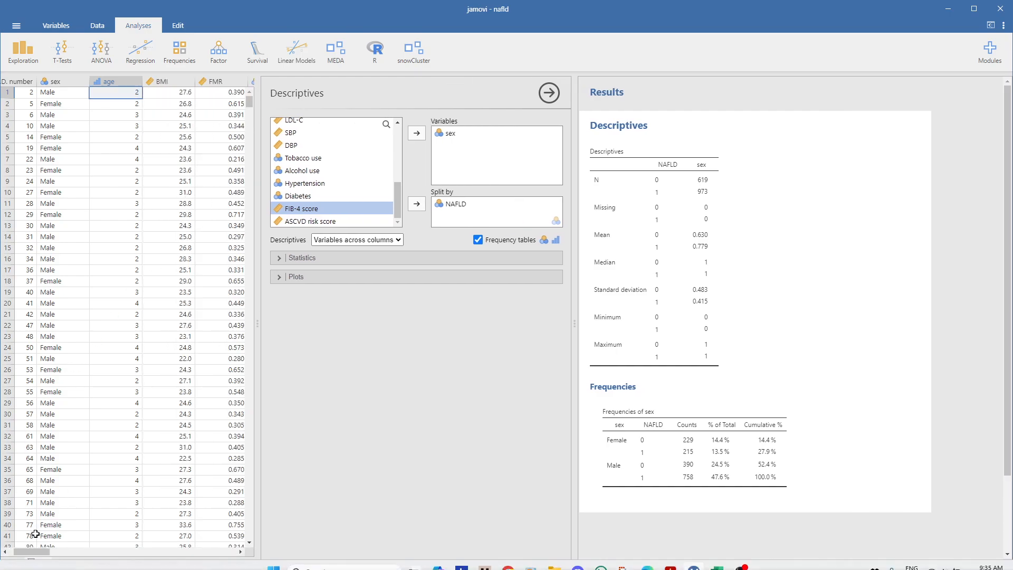
pyautogui.moveTo(31, 551); pyautogui.dragTo(185, 552)
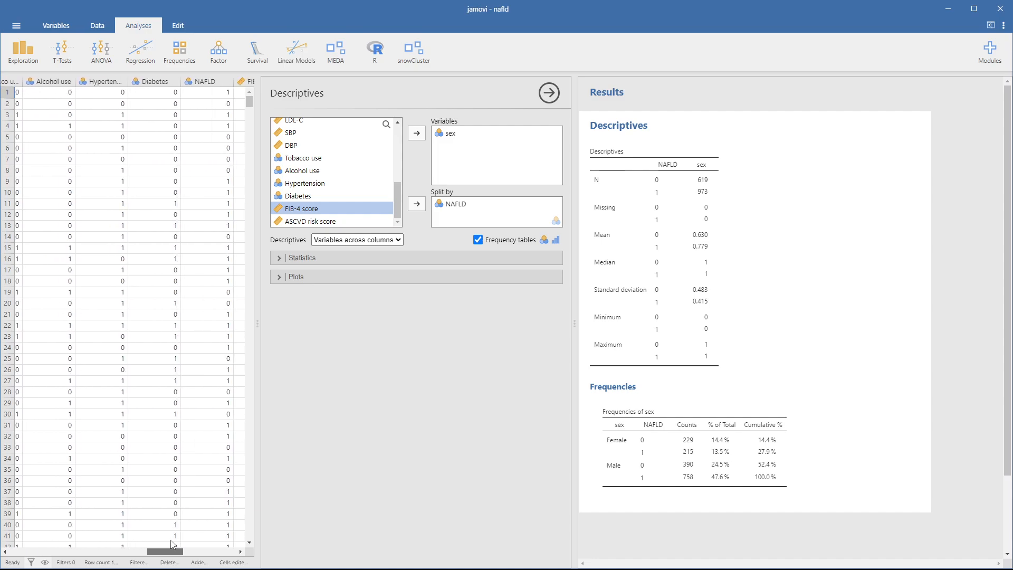
pyautogui.doubleClick(154, 82)
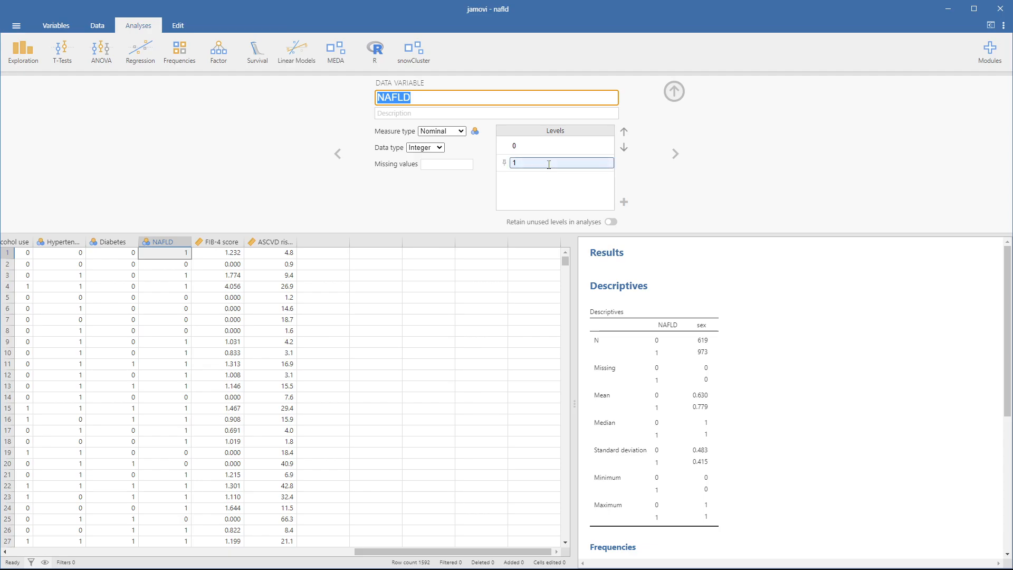
pyautogui.click(525, 145)
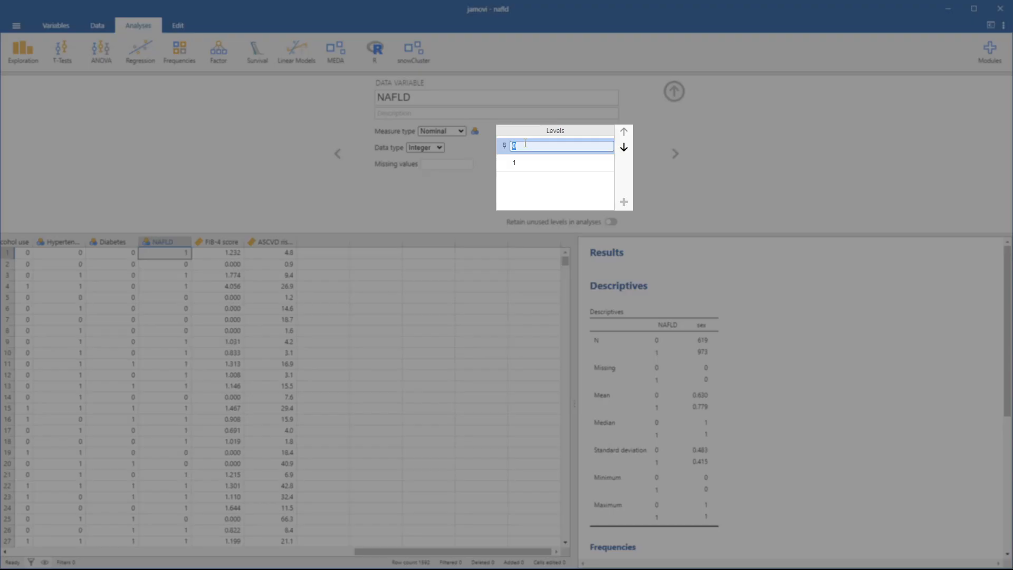
pyautogui.click(526, 162)
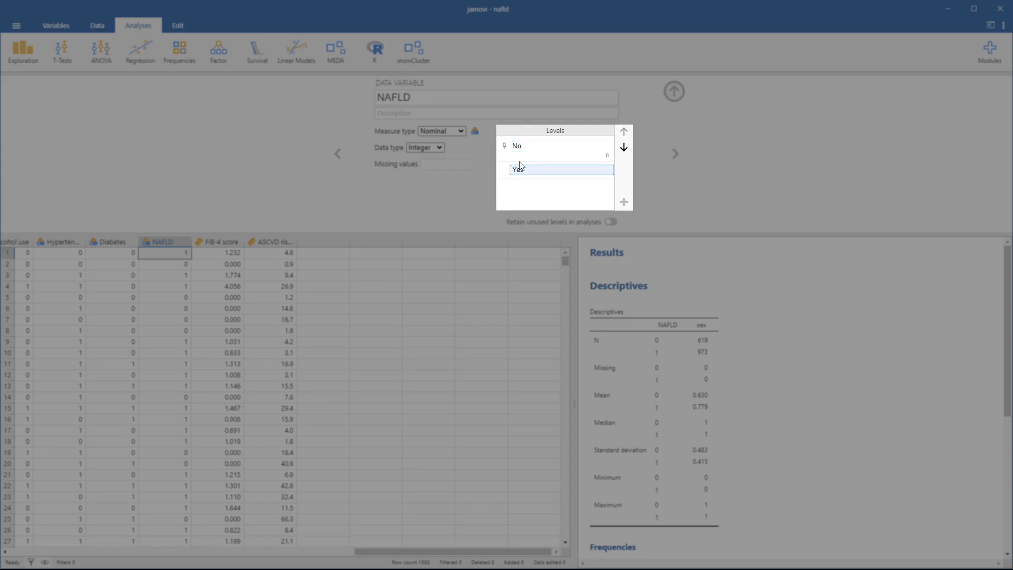
pyautogui.press('Escape')
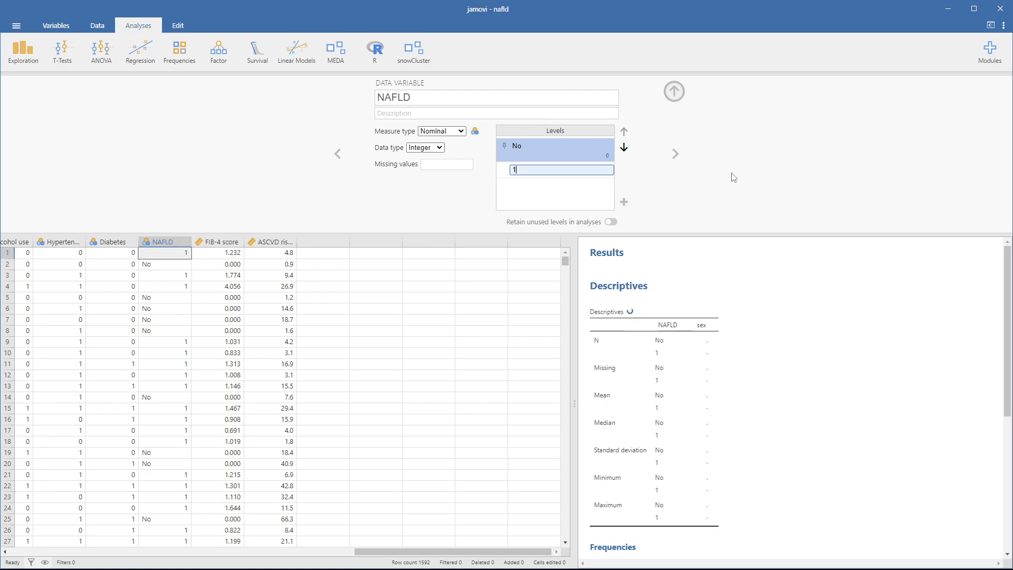
pyautogui.click(522, 172)
pyautogui.write('Yes')
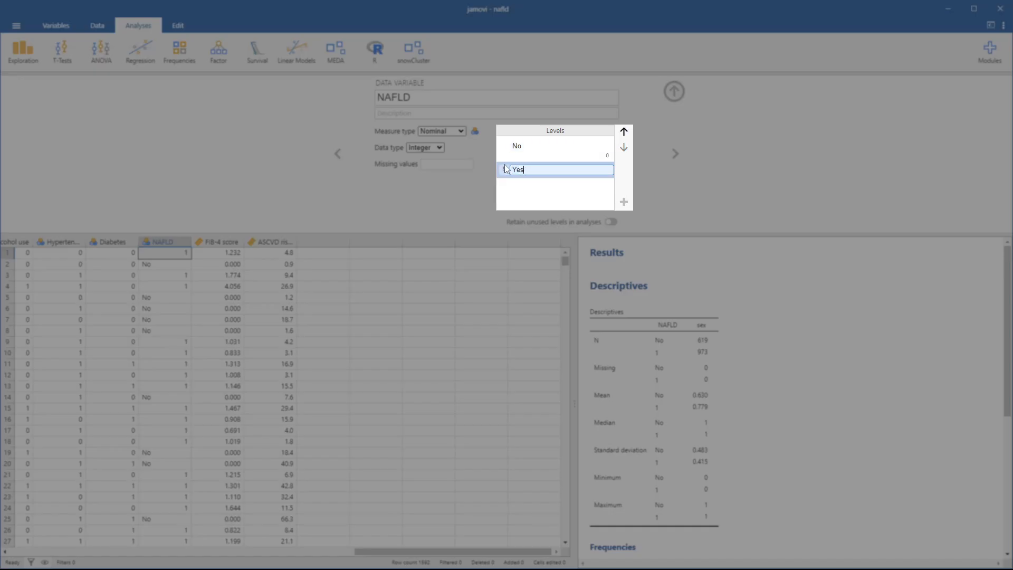
pyautogui.press('Return')
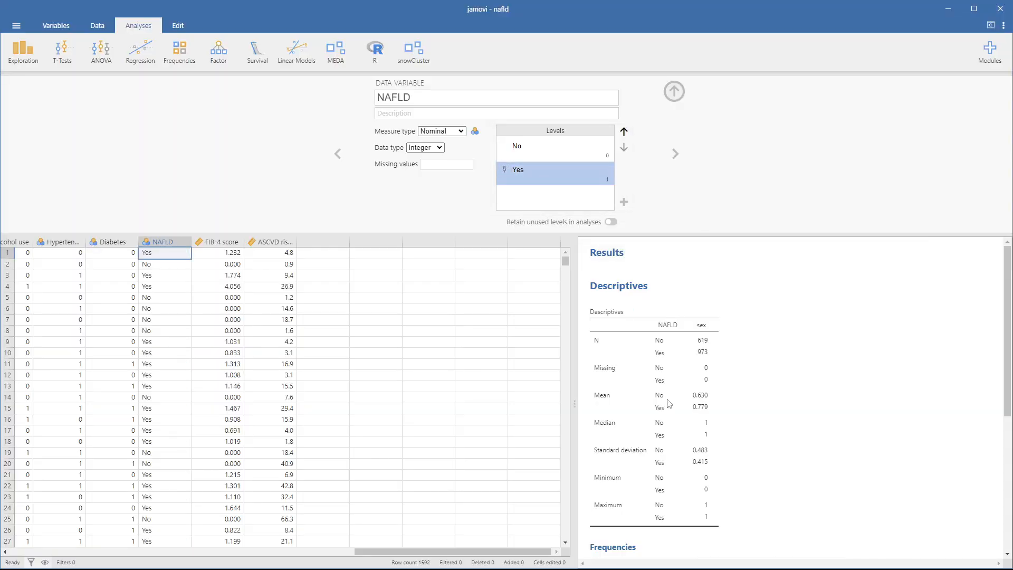
pyautogui.click(675, 91)
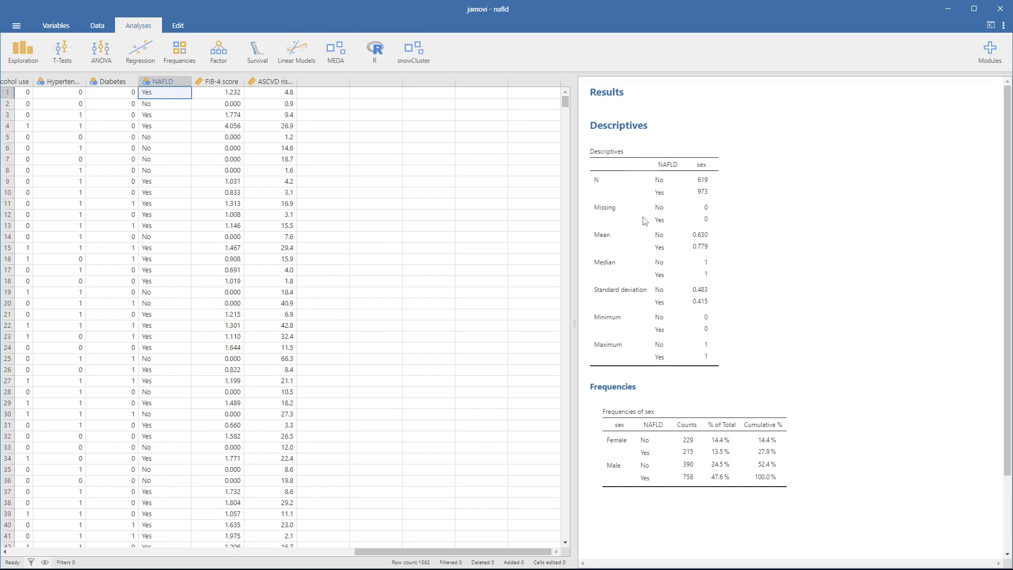
# - Enlarge the results area and reopen the options of the Descriptives analysis
pyautogui.moveTo(574, 168); pyautogui.dragTo(354, 188)
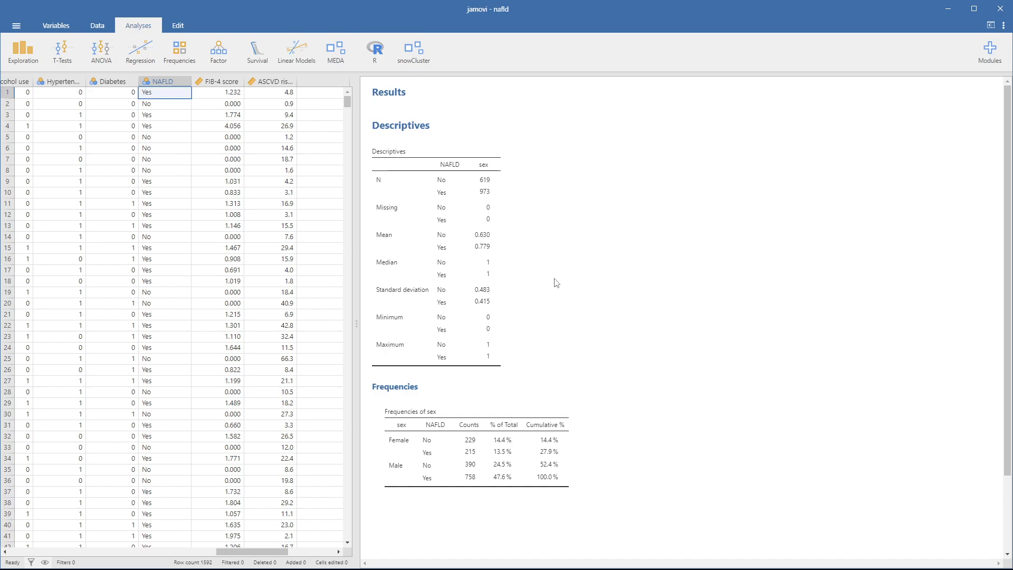
pyautogui.click(586, 270)
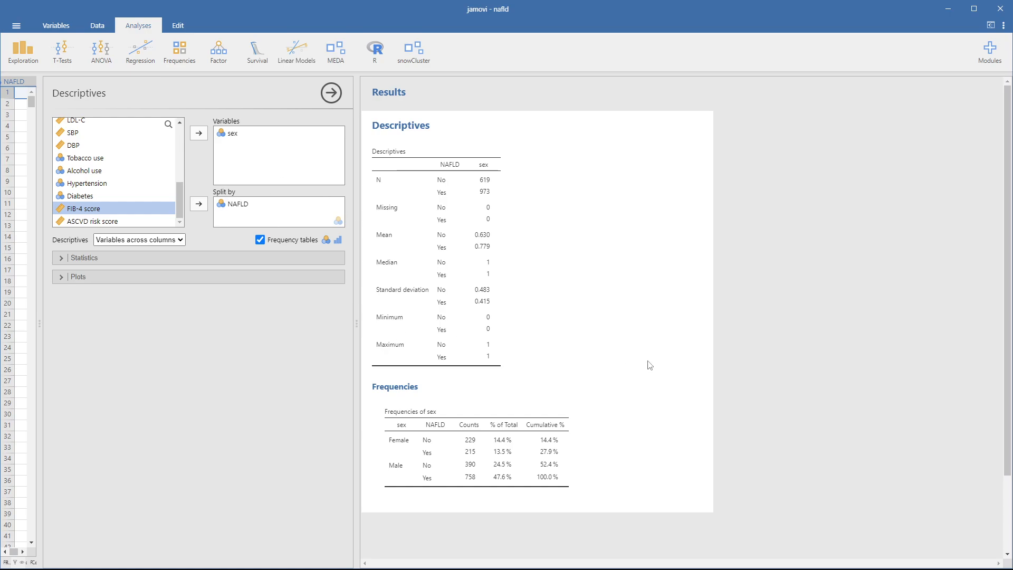
# - Create a Scatterplot with LDL-C on the X-axis and HDL-C on the Y-axis
pyautogui.click(36, 49)
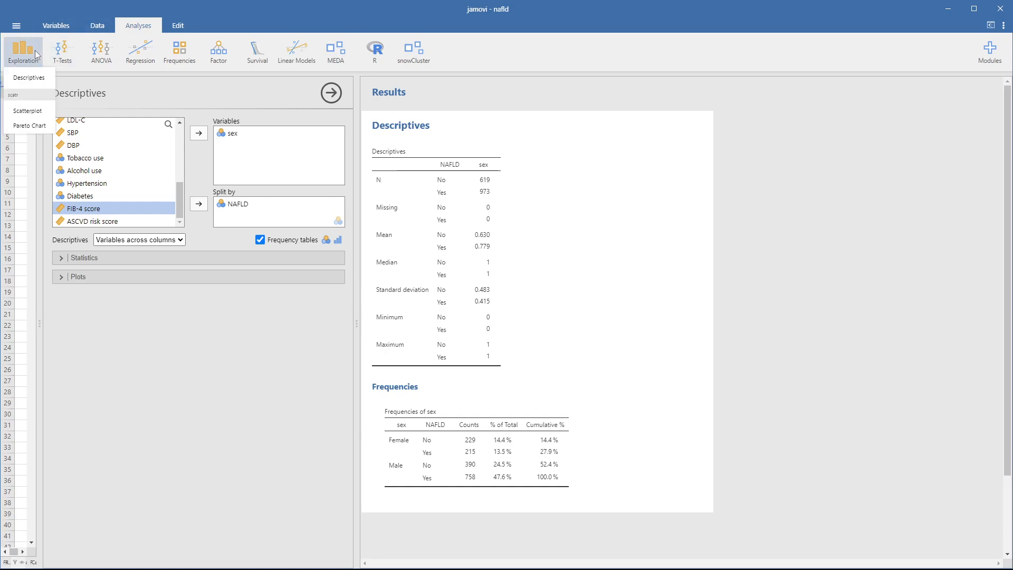
pyautogui.click(31, 111)
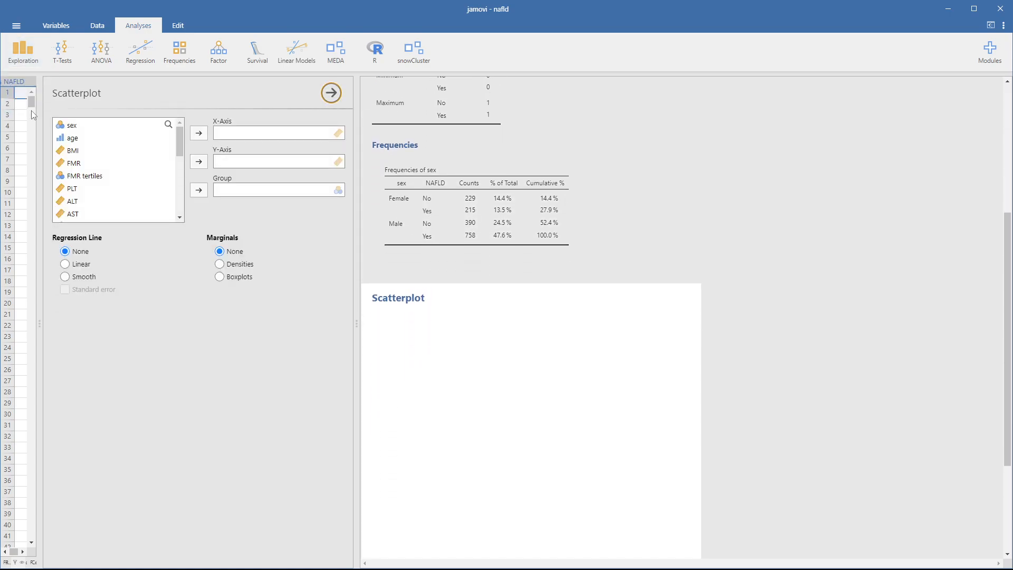
pyautogui.scroll(-8, 125, 188)
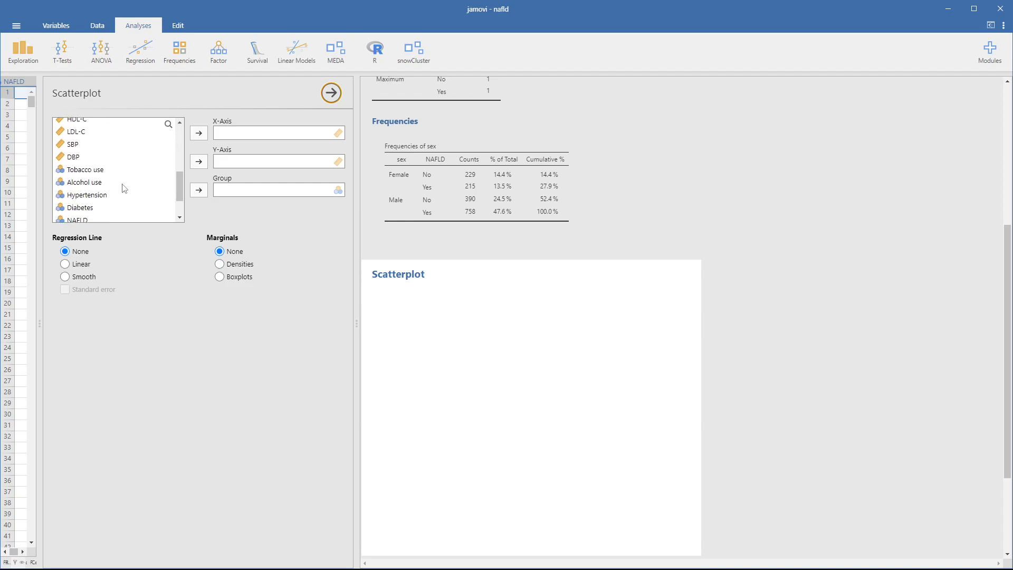
pyautogui.scroll(3, 124, 187)
pyautogui.click(88, 171)
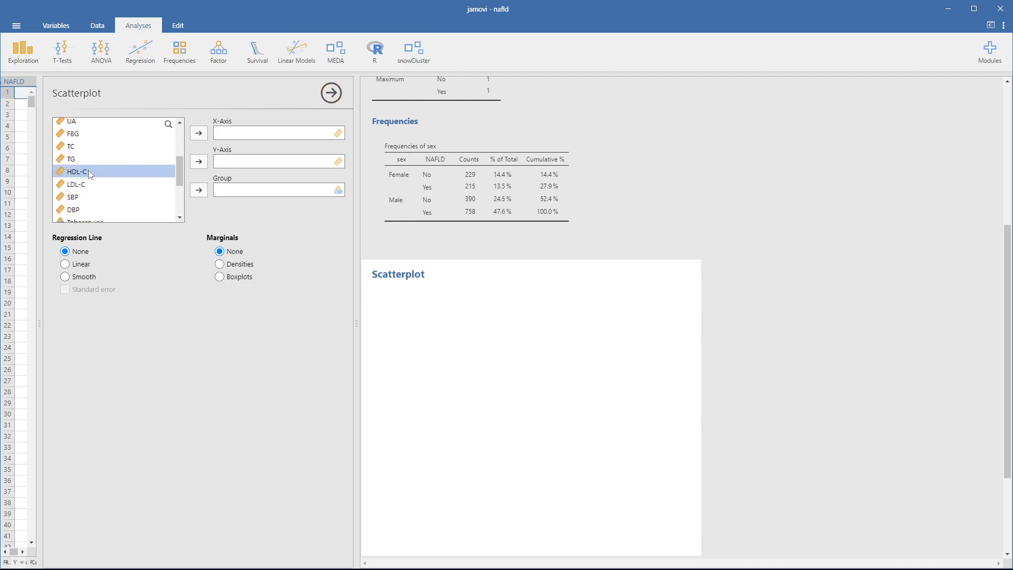
pyautogui.click(199, 162)
pyautogui.click(199, 133)
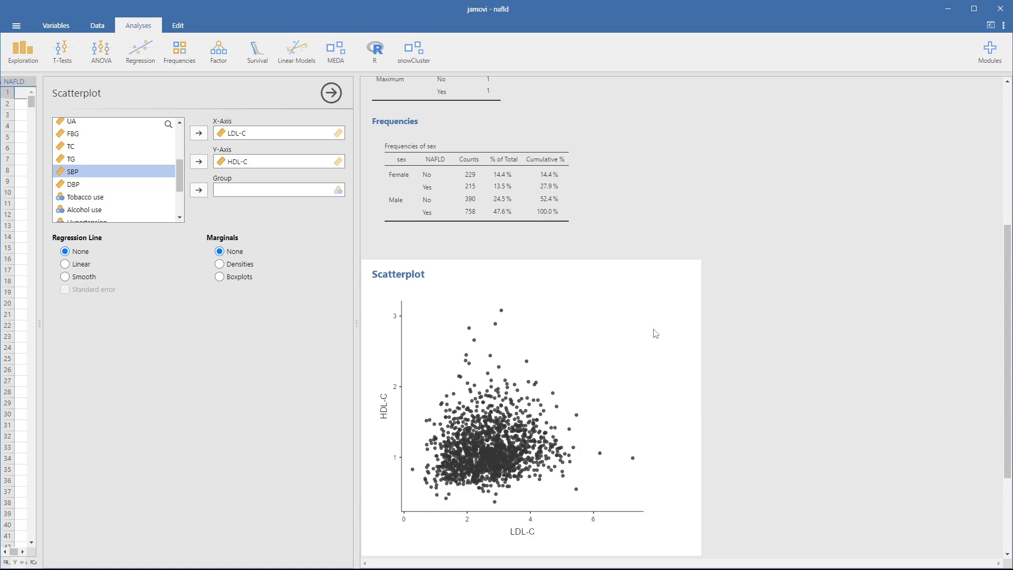
# - Switch between the Descriptives and Scatterplot results to examine the options of each analysis
pyautogui.scroll(5, 692, 404)
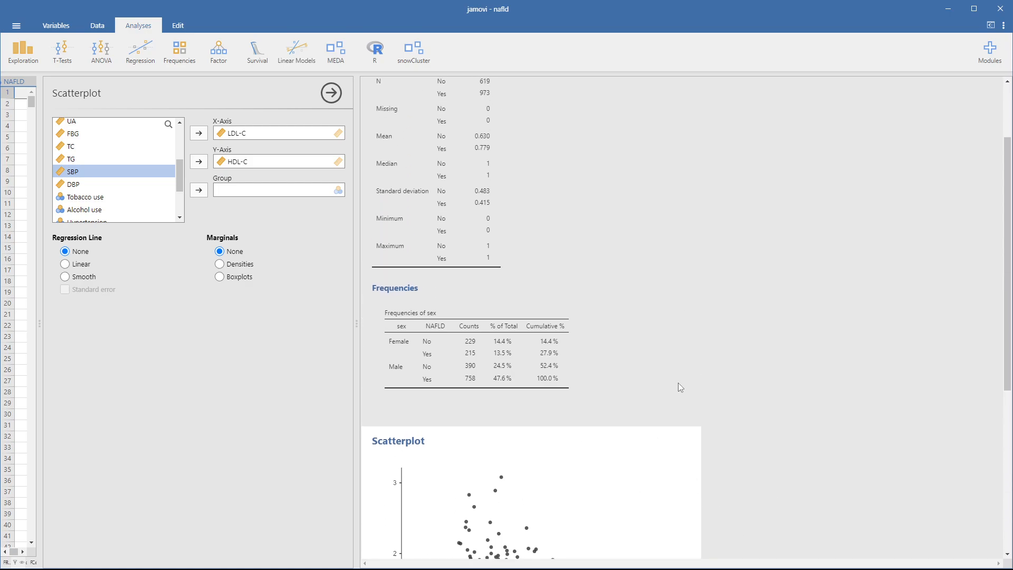
pyautogui.click(647, 294)
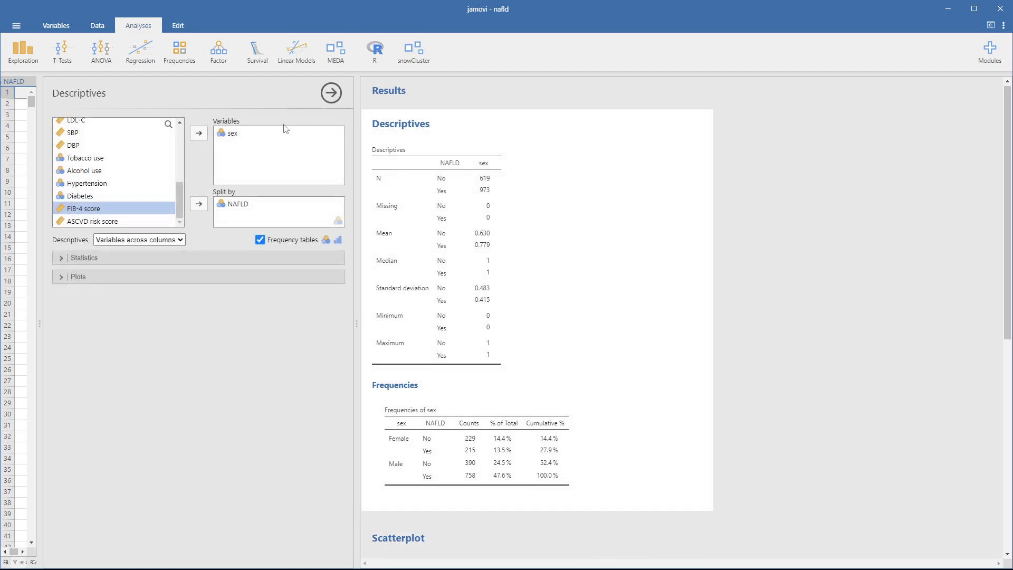
pyautogui.scroll(-5, 643, 292)
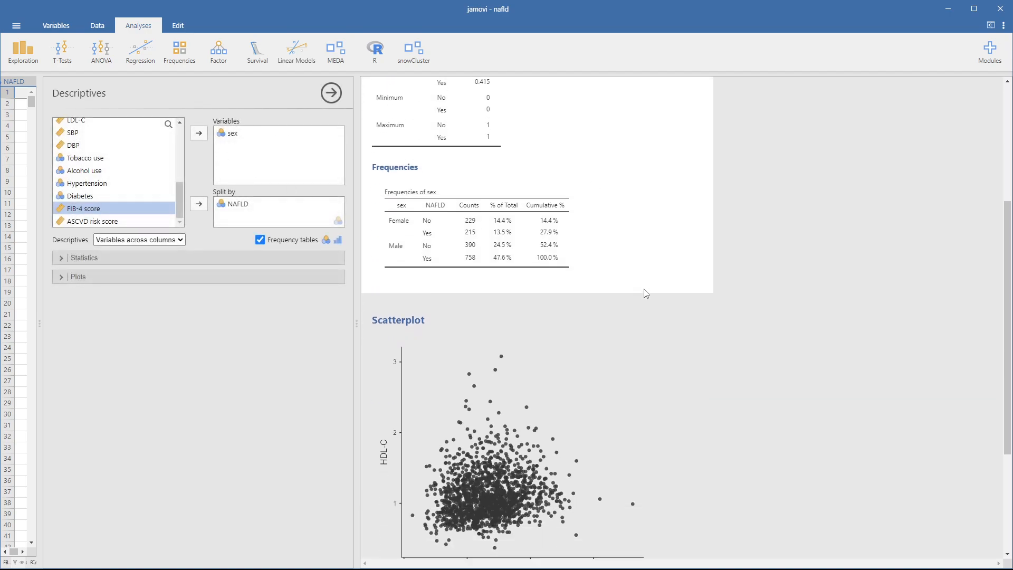
pyautogui.click(665, 362)
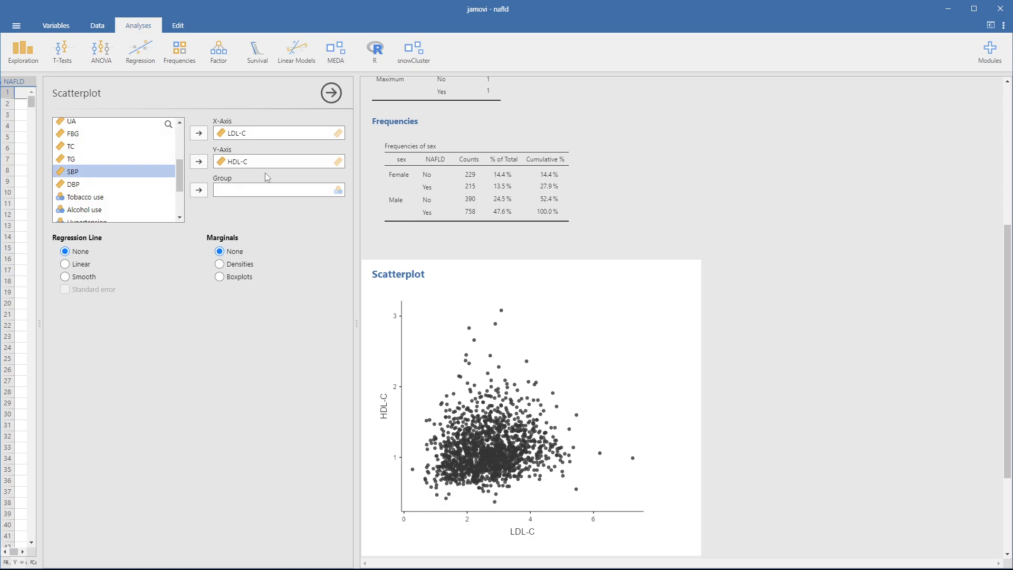
pyautogui.scroll(4, 561, 258)
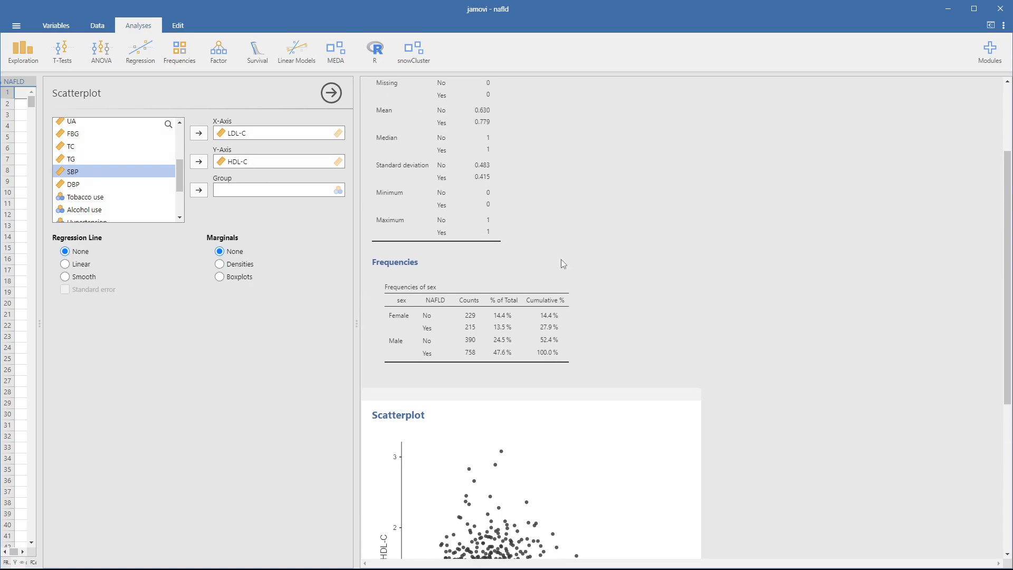
pyautogui.click(648, 193)
pyautogui.scroll(-6, 645, 195)
pyautogui.click(640, 200)
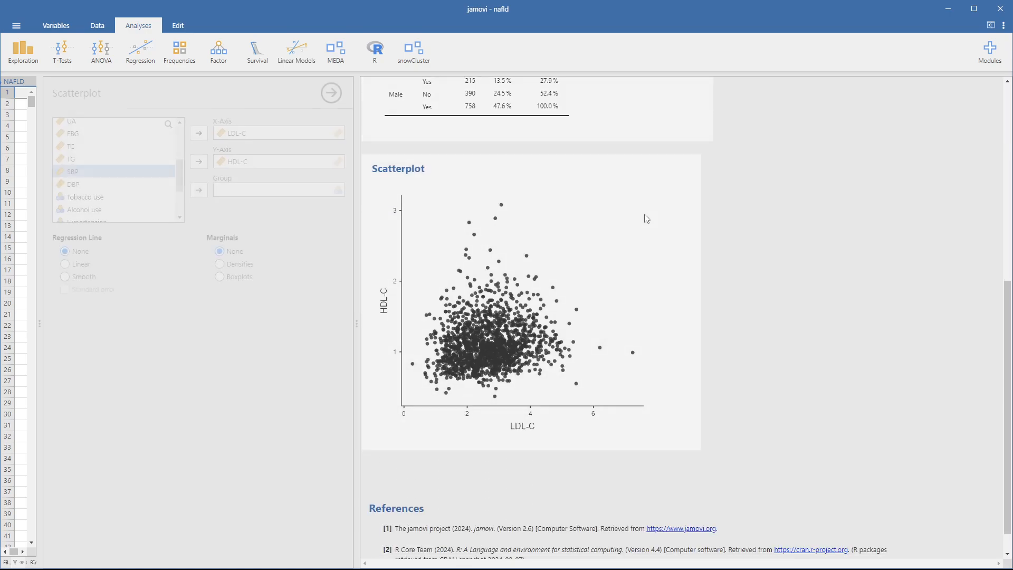
# - Remove the Scatterplot analysis from the results and return to the Descriptives analysis
pyautogui.rightClick(634, 206)
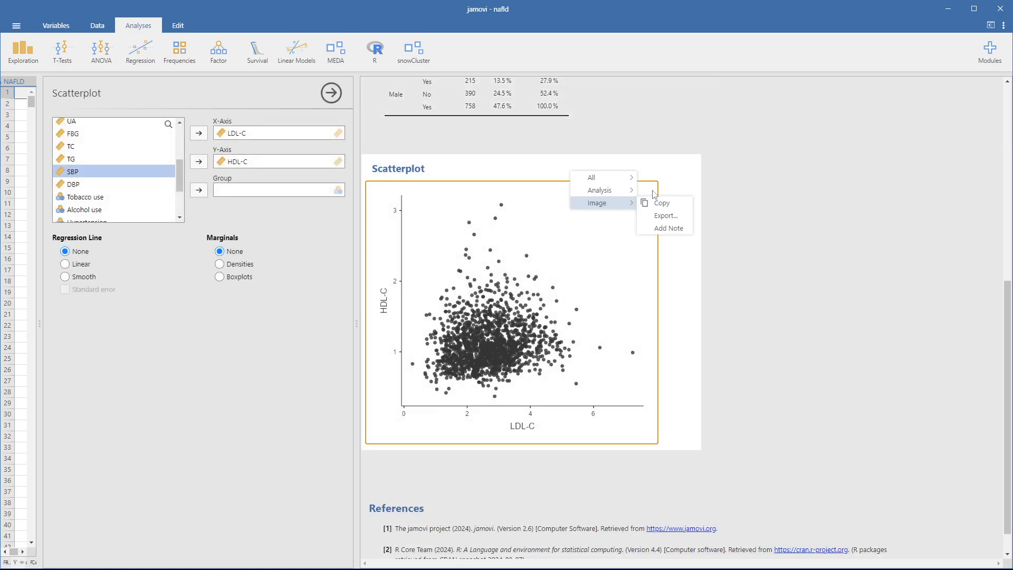
pyautogui.click(680, 169)
pyautogui.rightClick(683, 168)
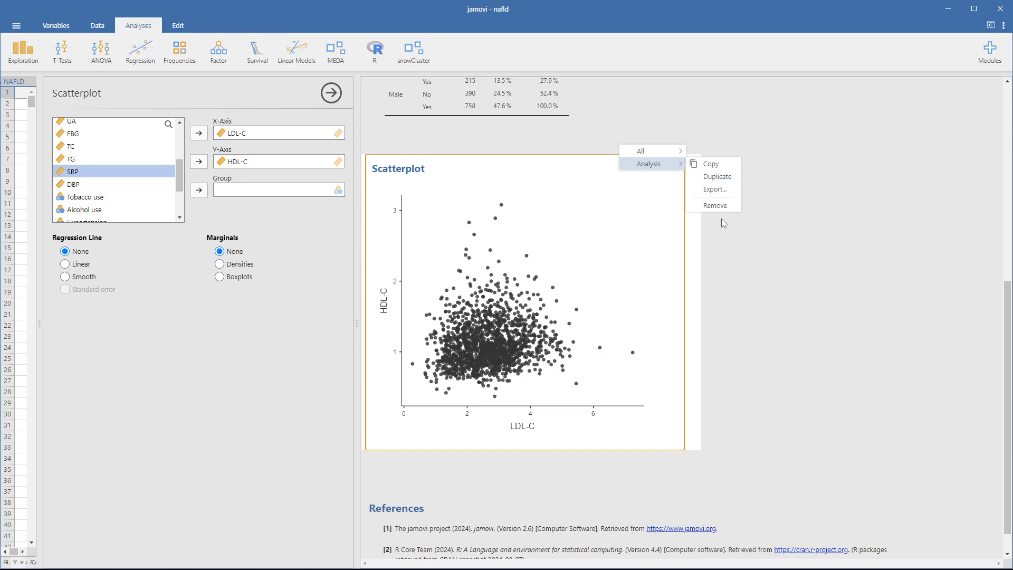
pyautogui.click(714, 206)
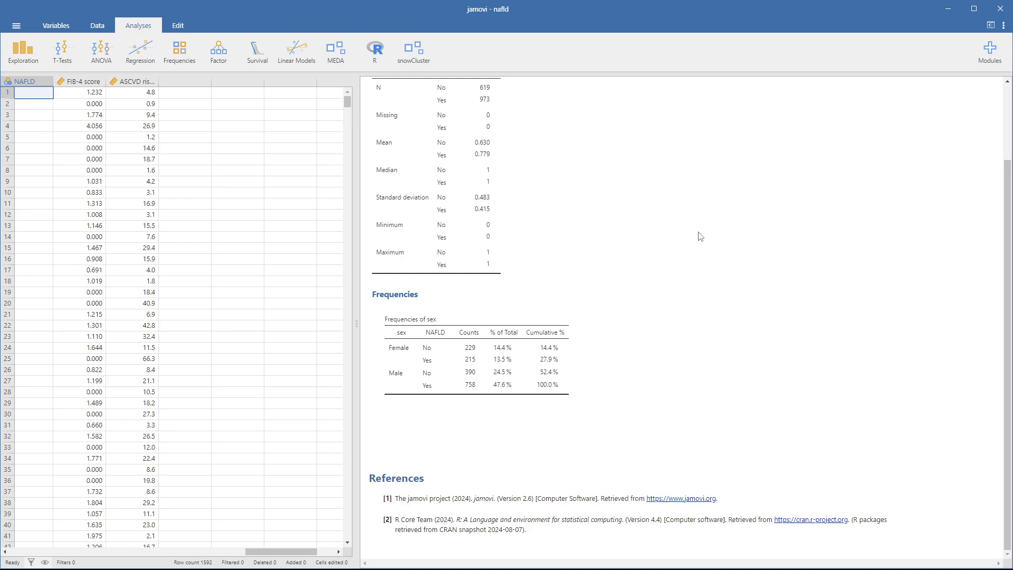
pyautogui.click(638, 241)
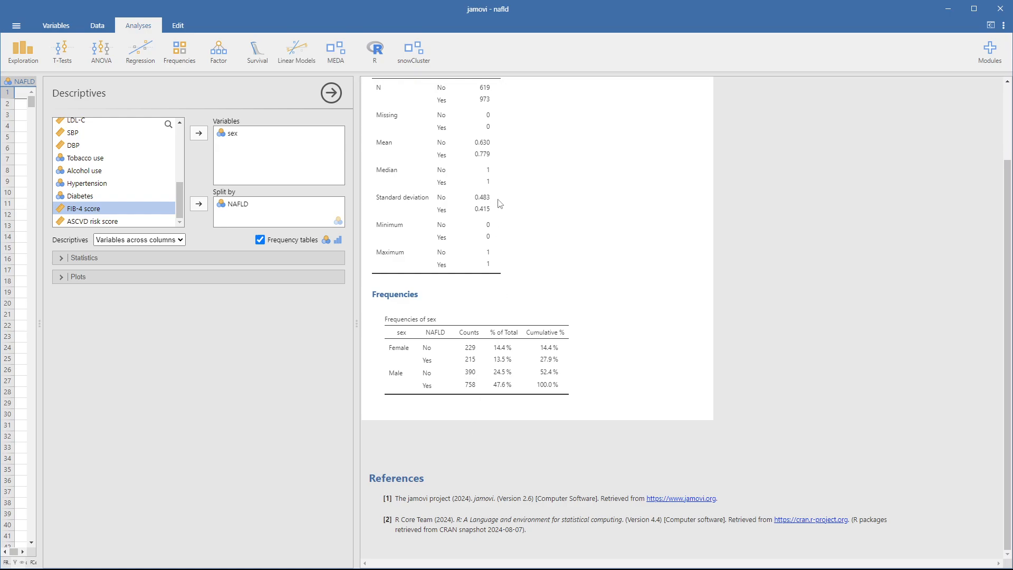
# - In the application settings, hide the references in the results and set them back to Visible
pyautogui.click(1005, 26)
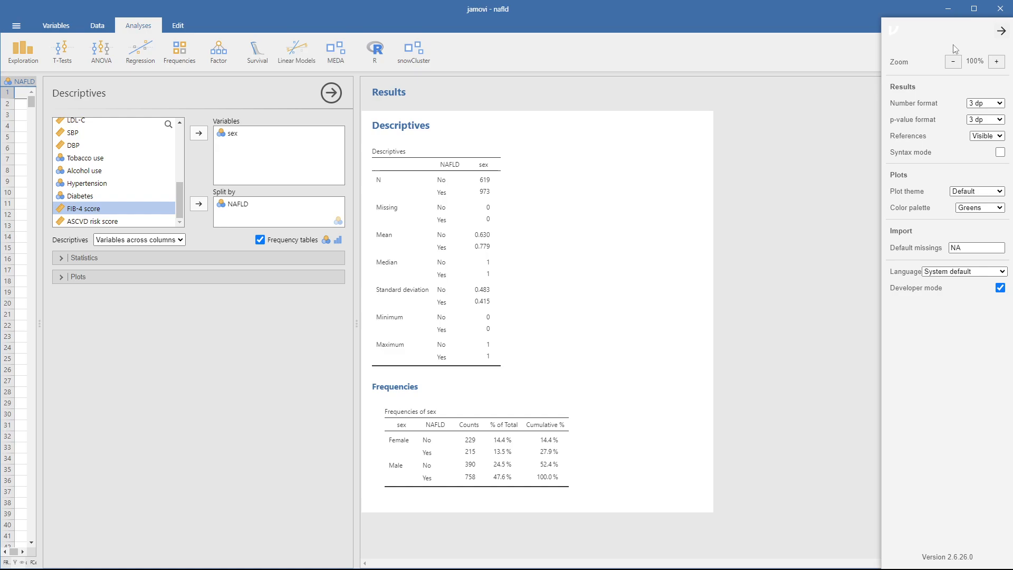
pyautogui.click(827, 92)
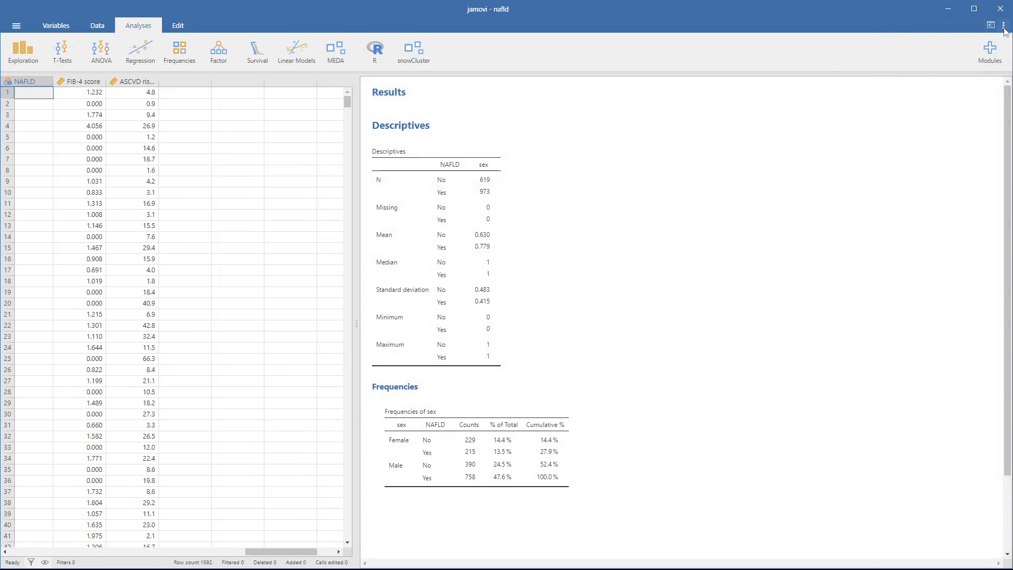
pyautogui.click(1004, 27)
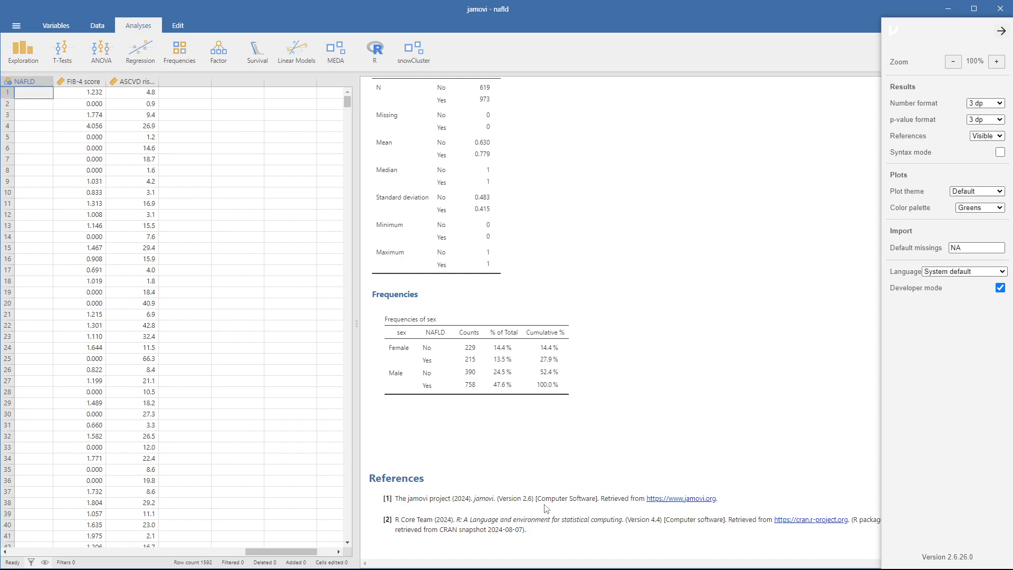
pyautogui.click(987, 135)
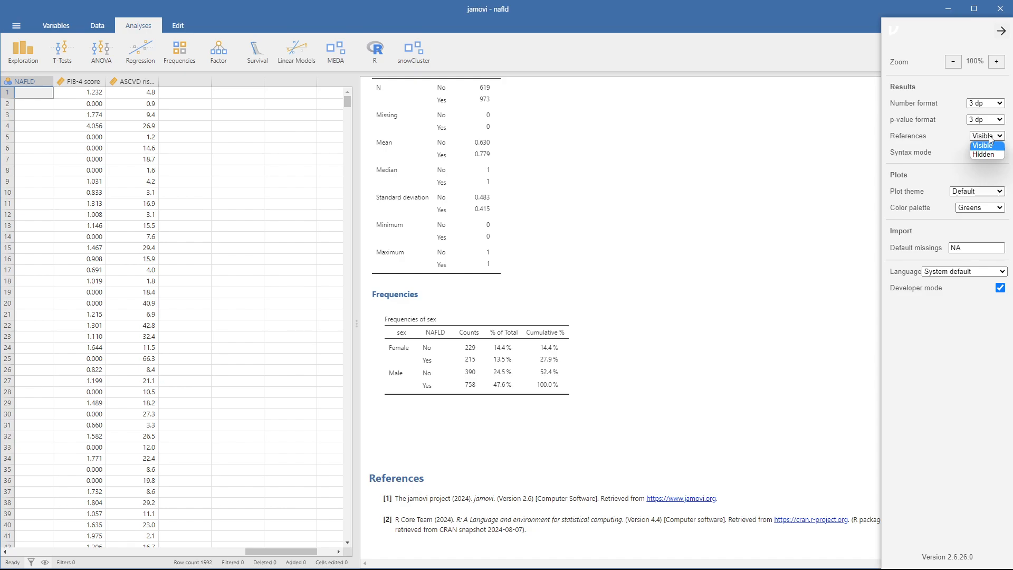
pyautogui.click(981, 153)
pyautogui.click(987, 136)
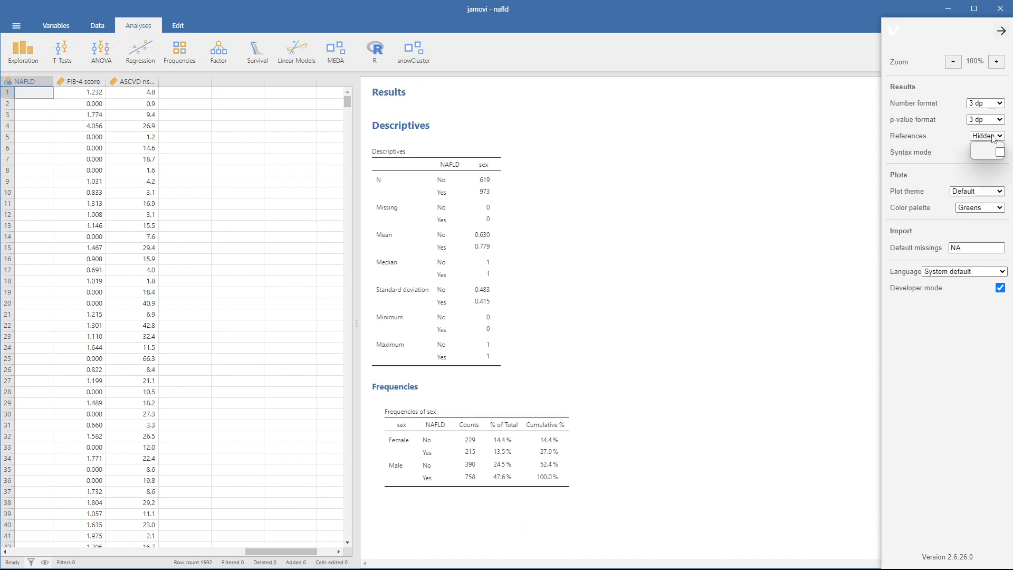
pyautogui.click(982, 145)
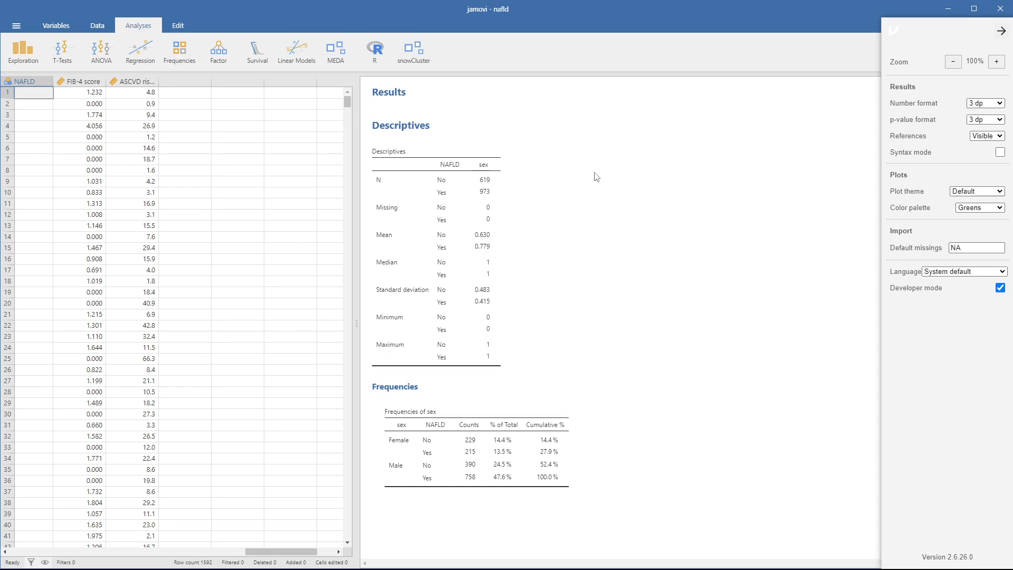
# - Turn on syntax mode for the results and return to the Descriptives analysis options
pyautogui.click(1000, 153)
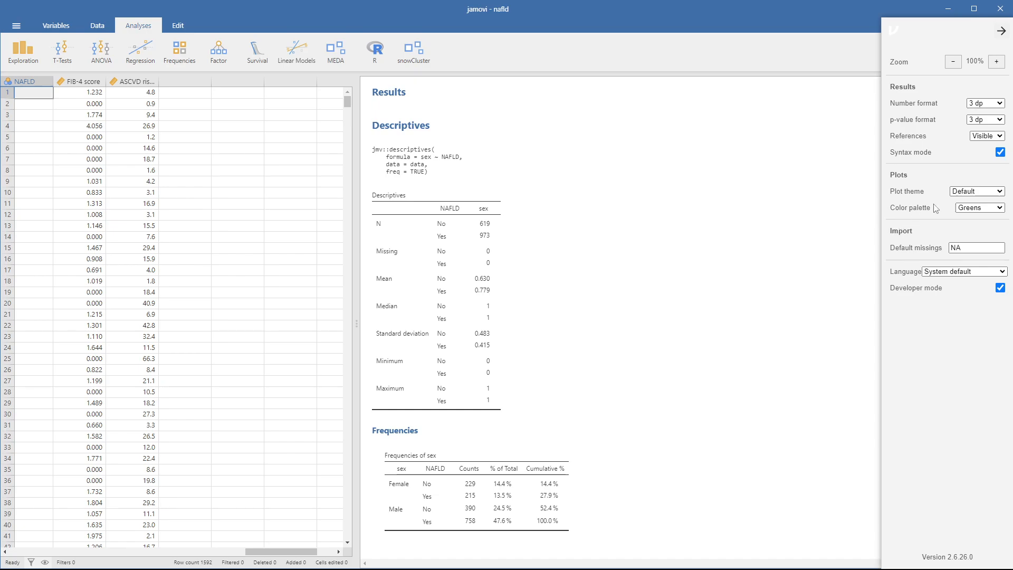
pyautogui.click(585, 232)
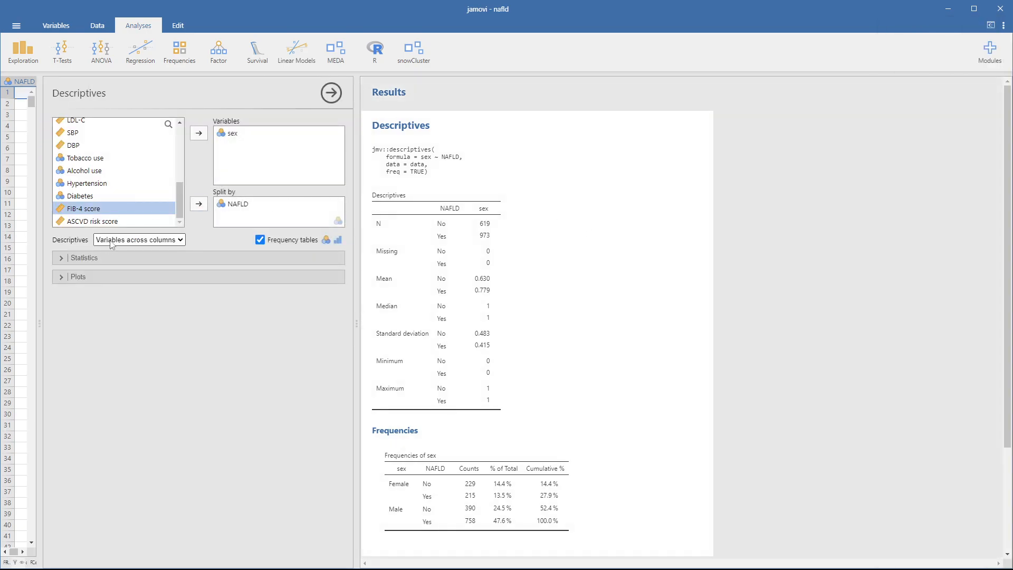
# - Add a bar plot of sex split by NAFLD to the Descriptives analysis
pyautogui.click(62, 277)
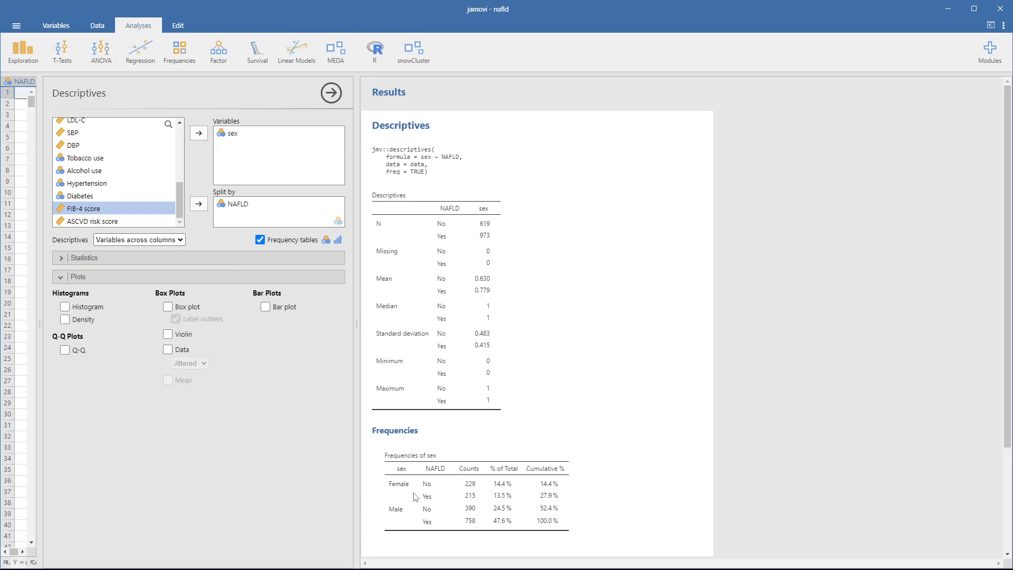
pyautogui.click(266, 307)
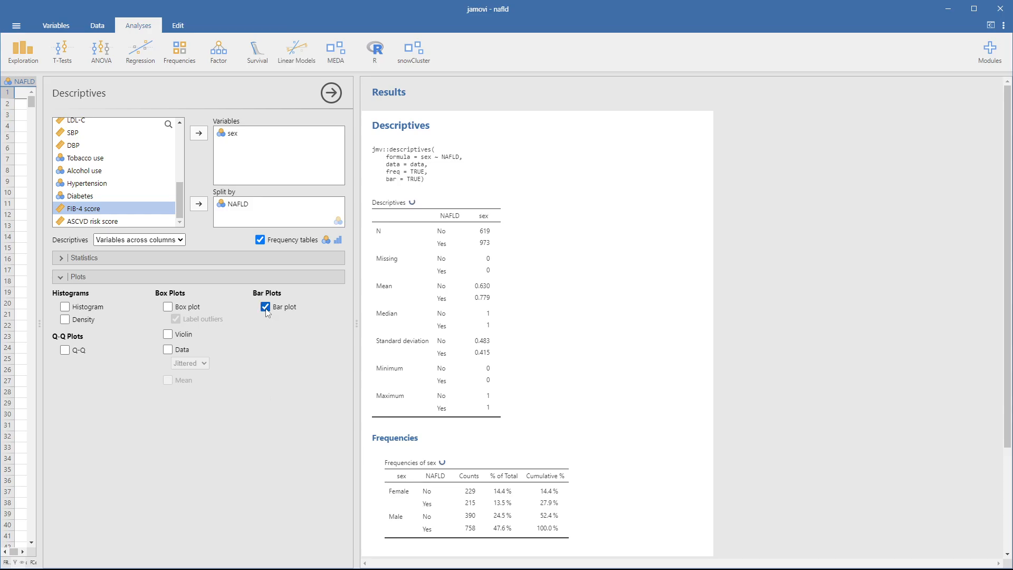
pyautogui.scroll(-5, 743, 387)
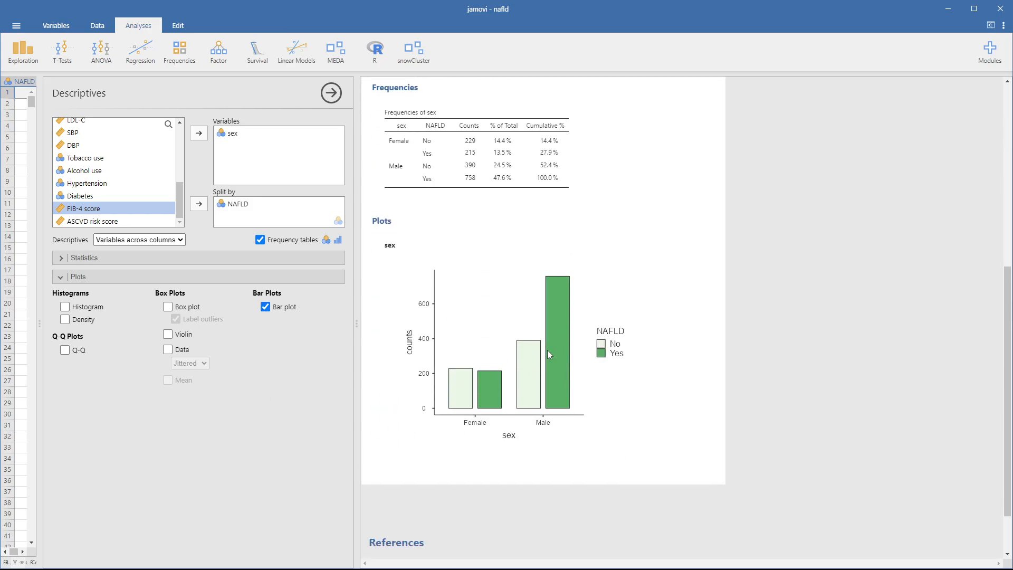
# - Change the color palette for plots to Blues in the application settings
pyautogui.click(1003, 26)
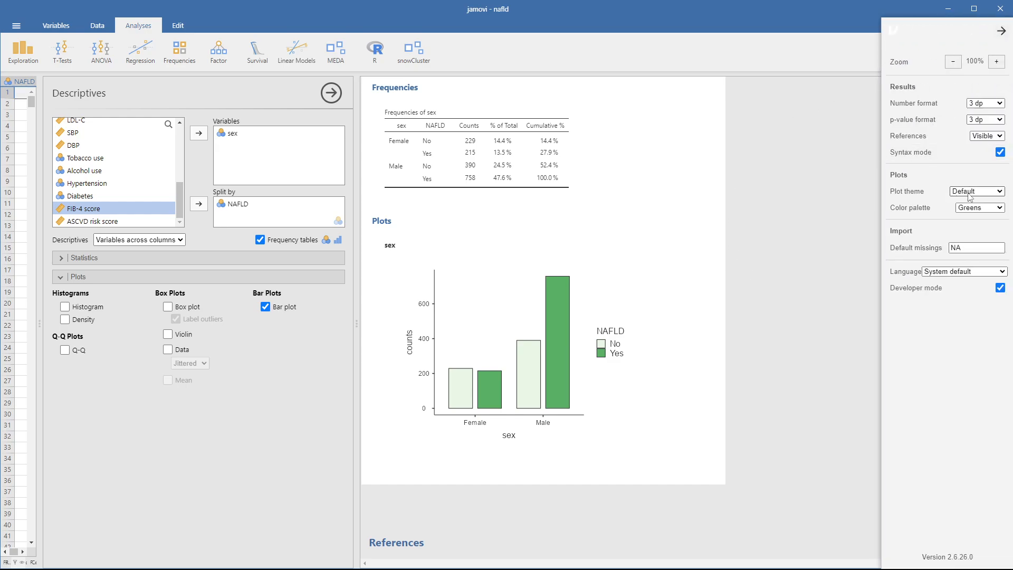
pyautogui.click(978, 208)
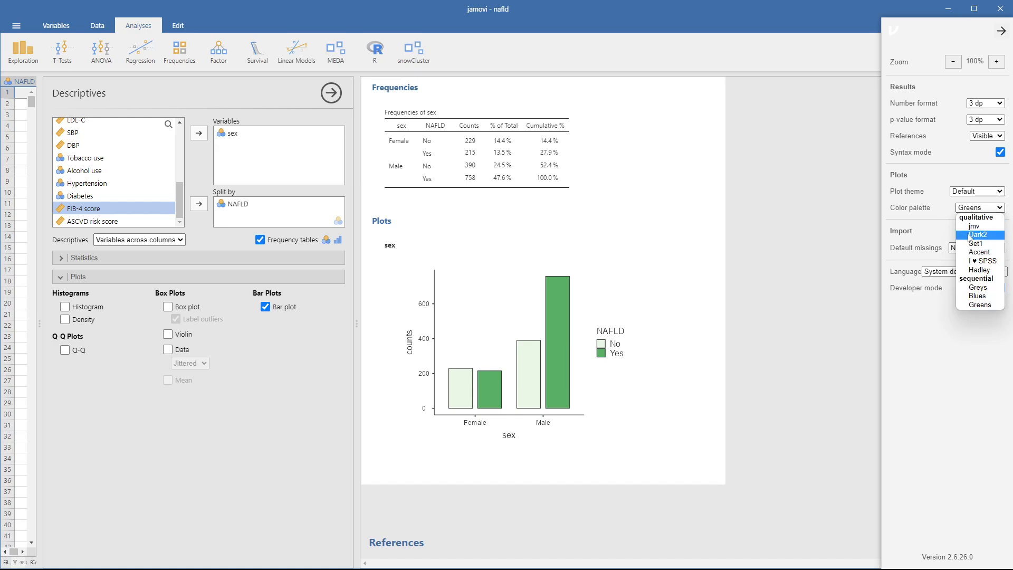
pyautogui.click(978, 296)
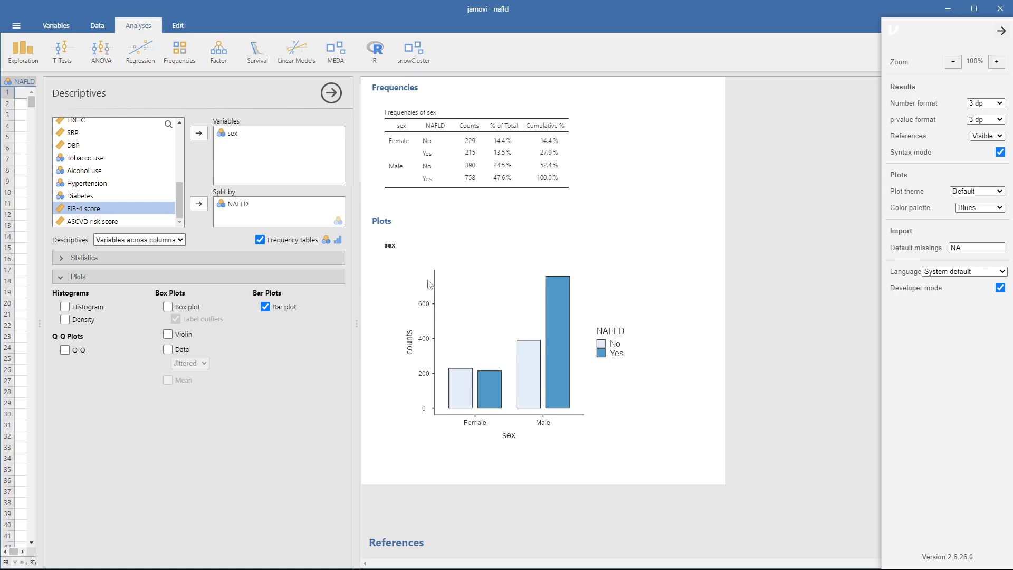
# - Create an independent samples contingency table with sex as rows and NAFLD as columns
pyautogui.click(184, 57)
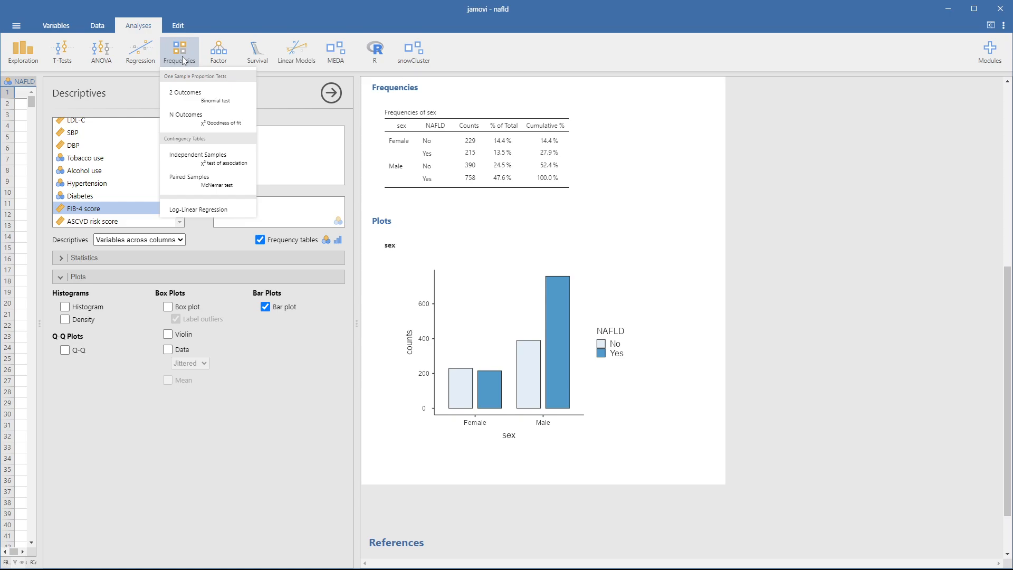
pyautogui.click(189, 154)
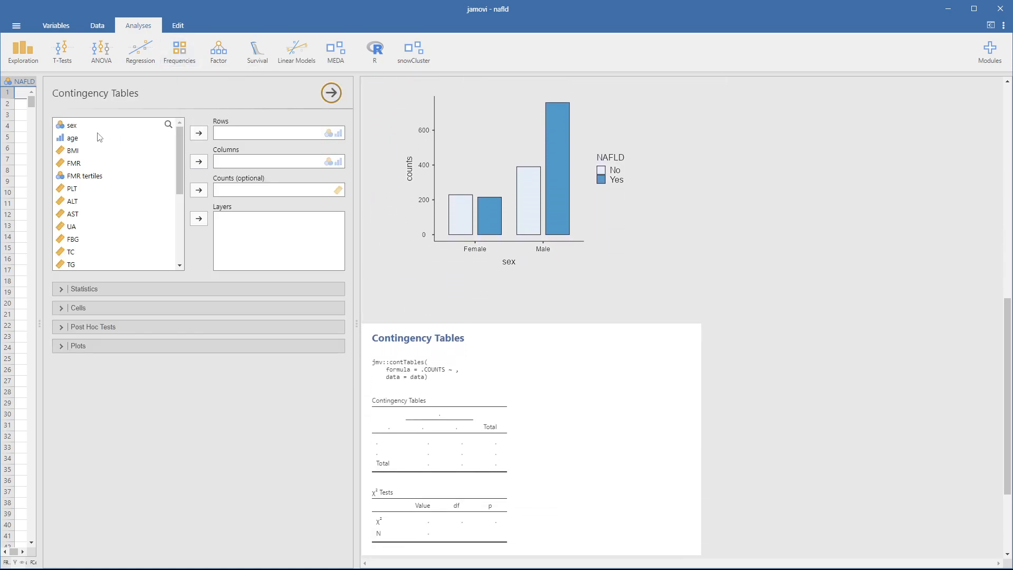
pyautogui.click(100, 130)
pyautogui.click(202, 135)
pyautogui.scroll(-5, 129, 214)
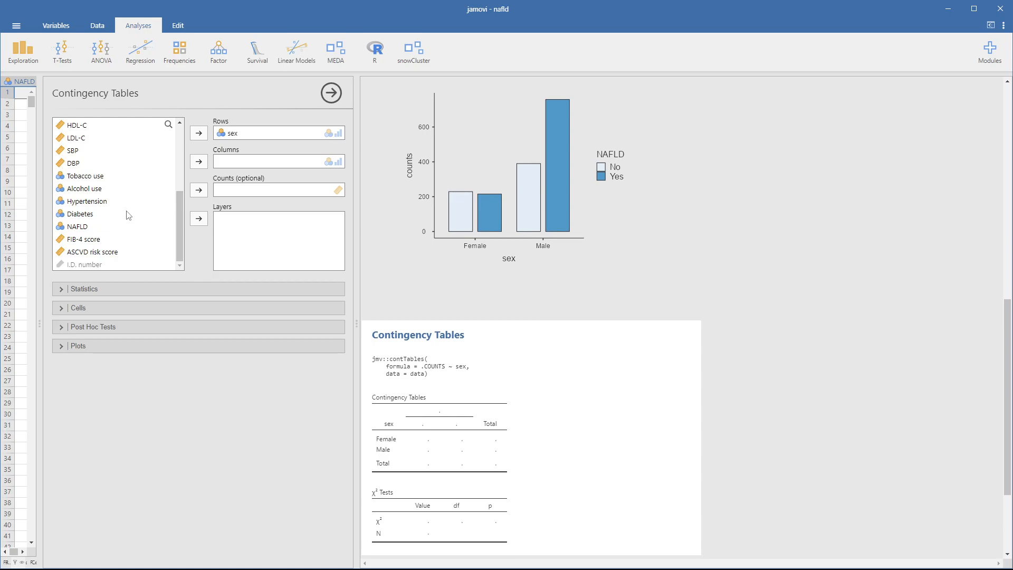
pyautogui.click(93, 232)
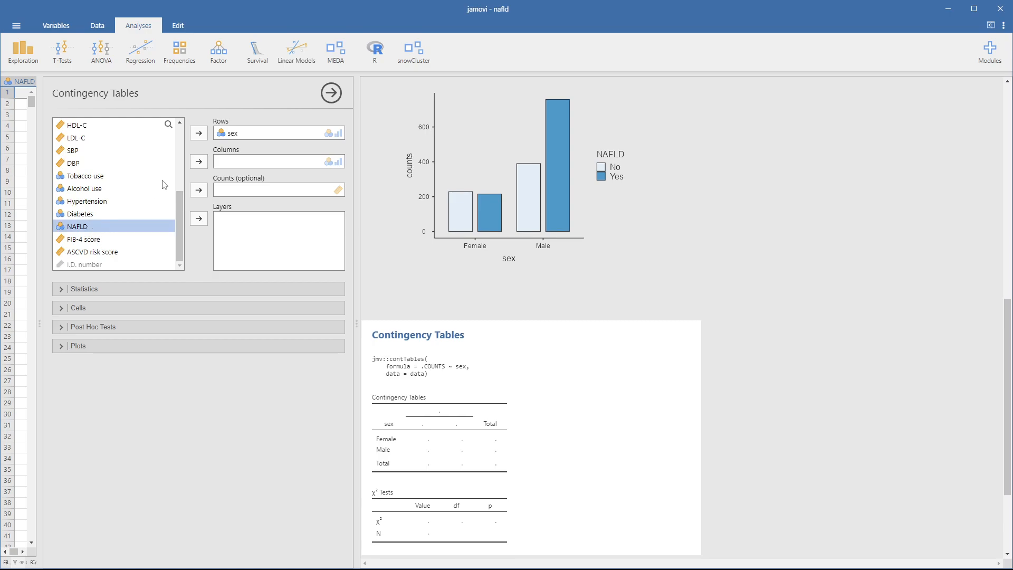
pyautogui.click(199, 162)
# - Add a stacked bar plot to the contingency table, with the y-axis showing percentages within rows
pyautogui.click(62, 346)
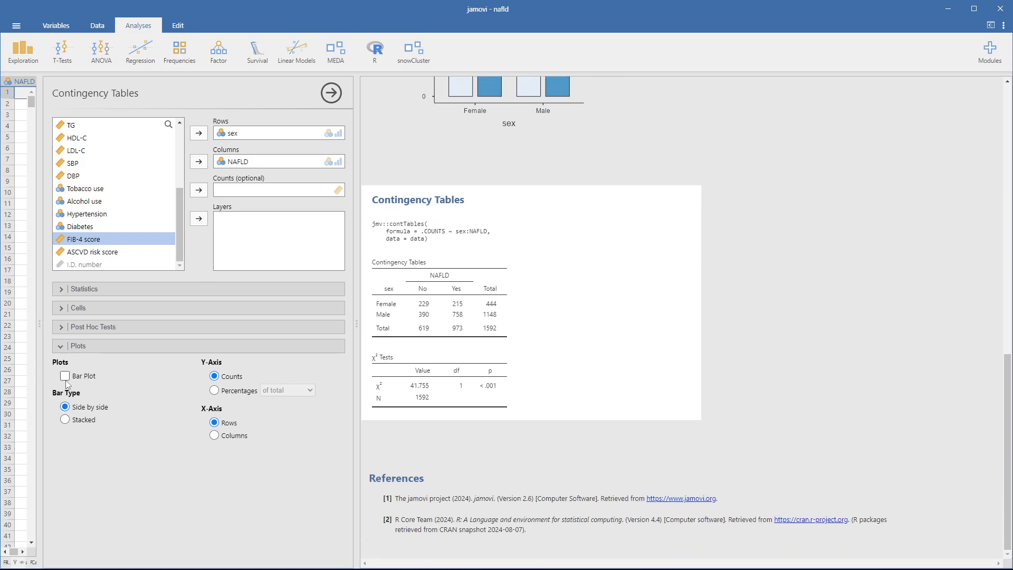
pyautogui.click(65, 378)
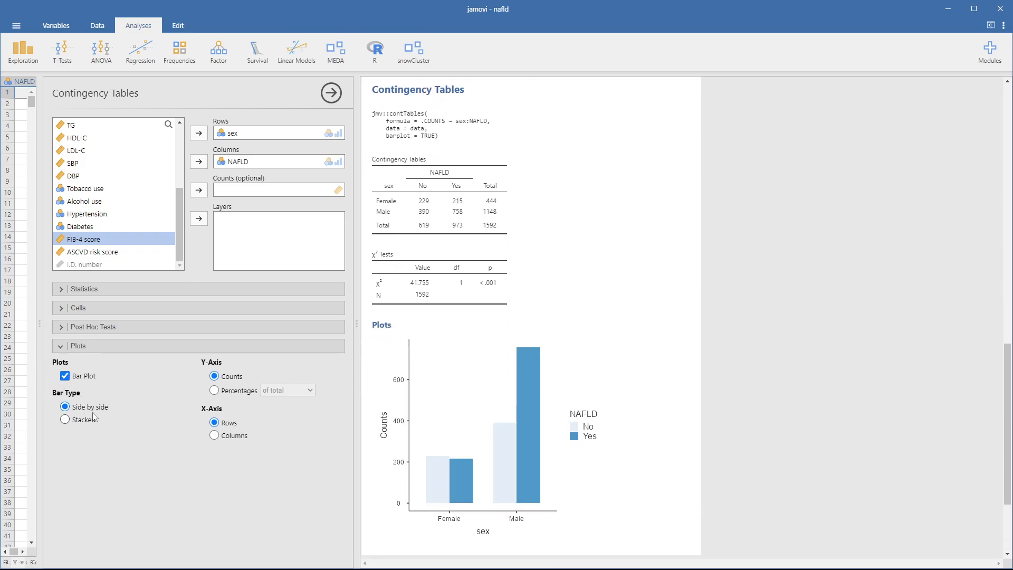
pyautogui.click(226, 396)
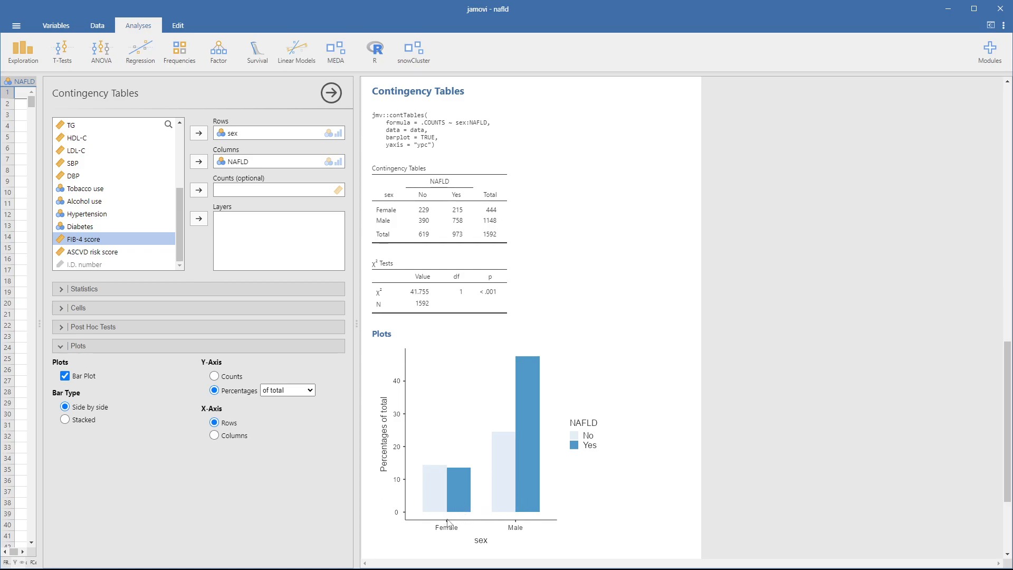
pyautogui.click(313, 393)
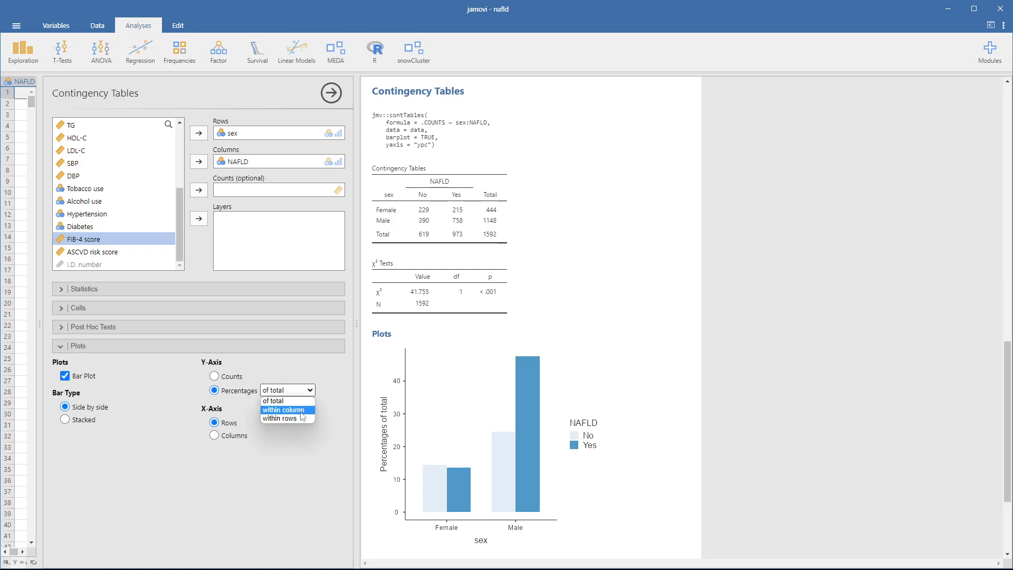
pyautogui.click(296, 408)
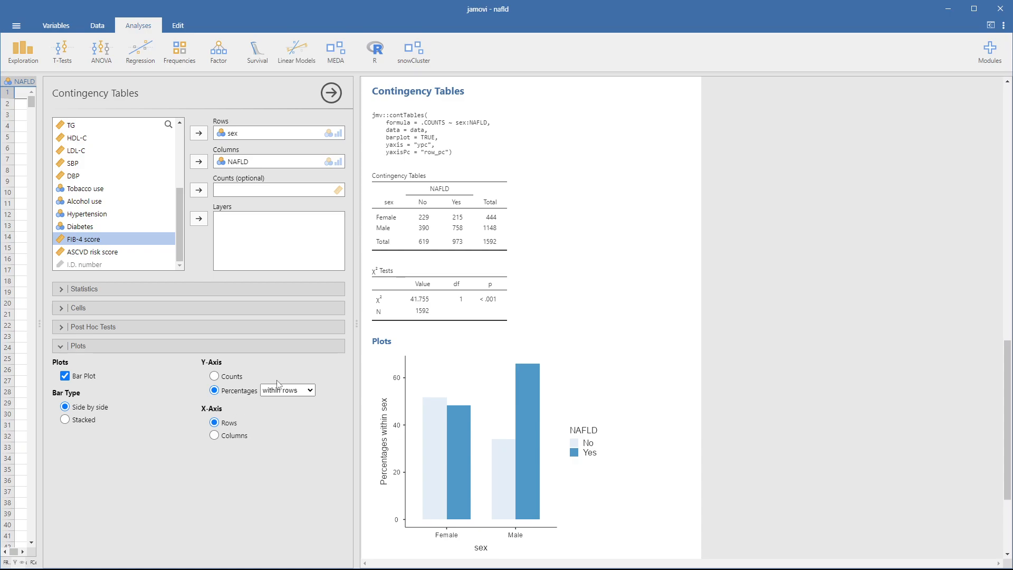
pyautogui.click(82, 420)
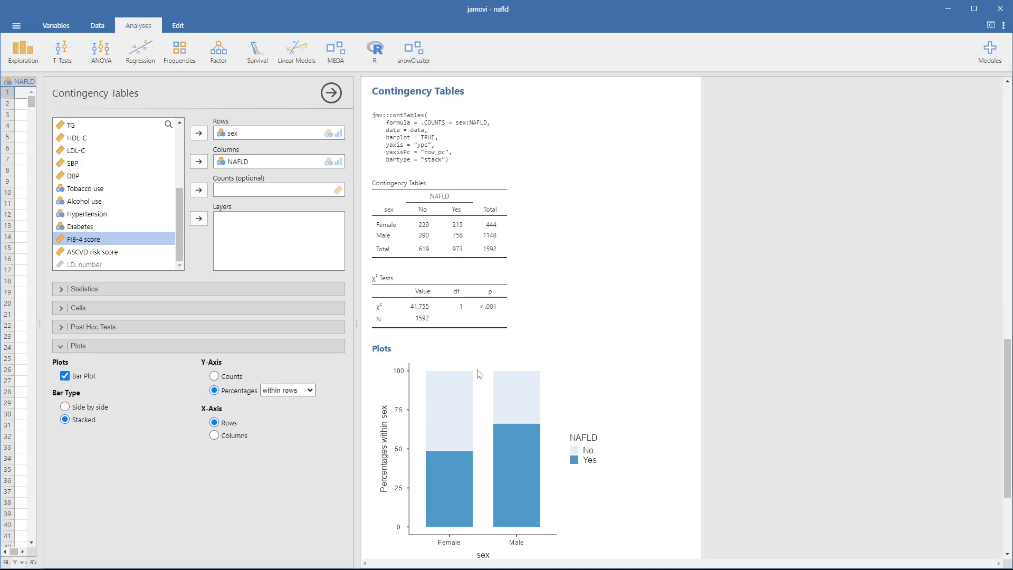
pyautogui.scroll(-1, 490, 365)
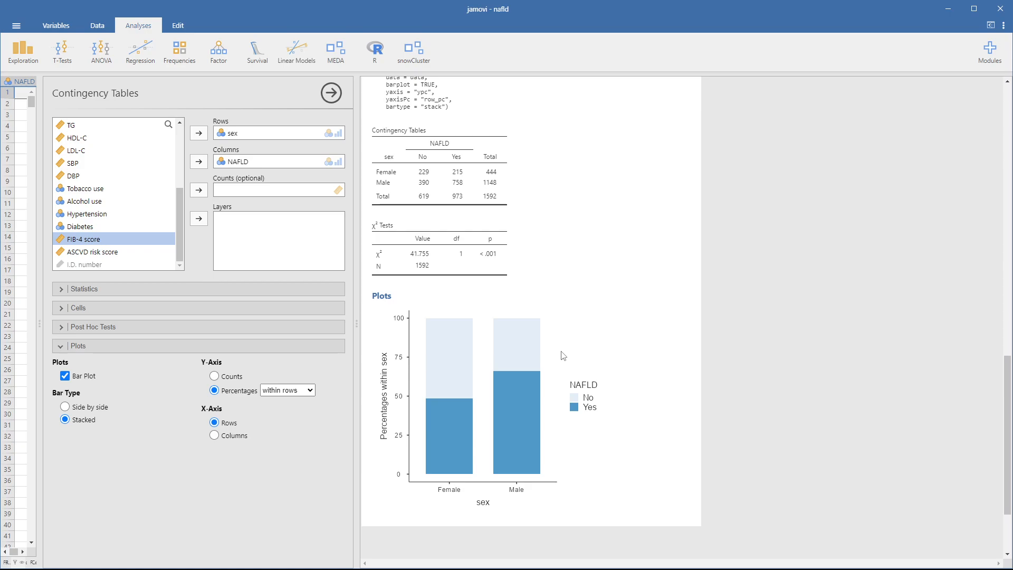
# - Zoom the interface to 110% to examine the contingency table results, and set it back to 100%
pyautogui.click(1004, 26)
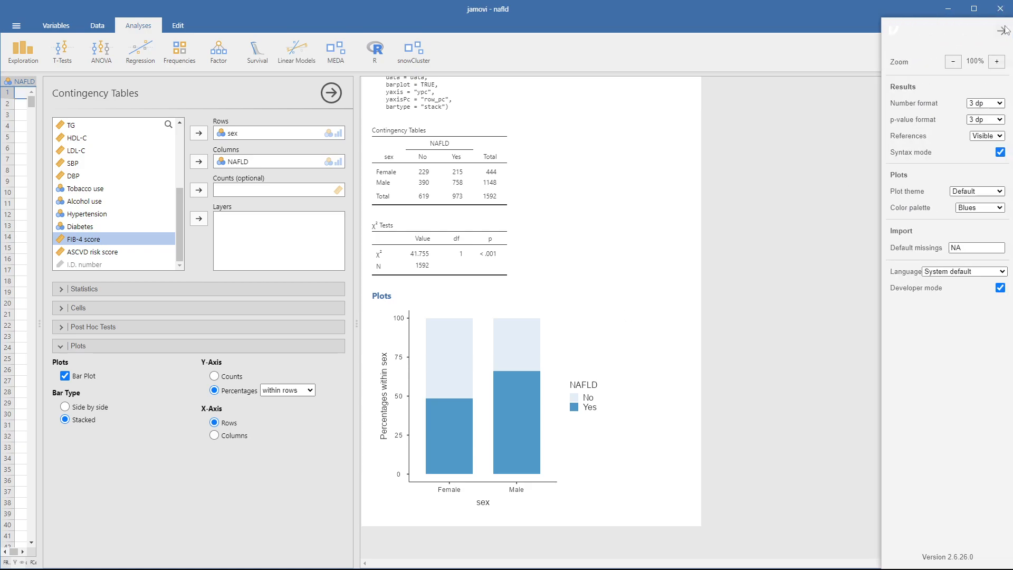
pyautogui.click(996, 61)
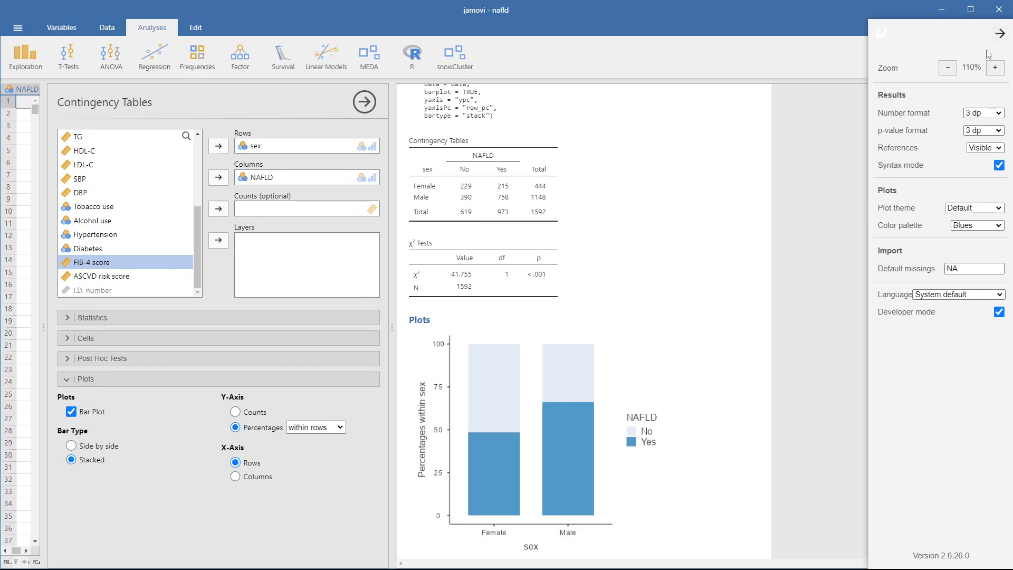
pyautogui.click(1000, 33)
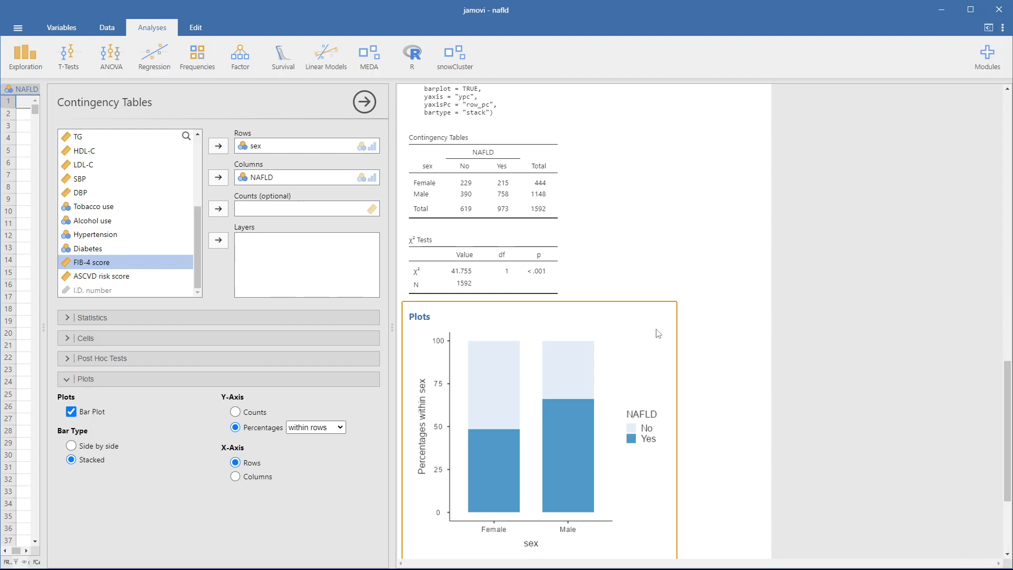
pyautogui.scroll(-3, 658, 334)
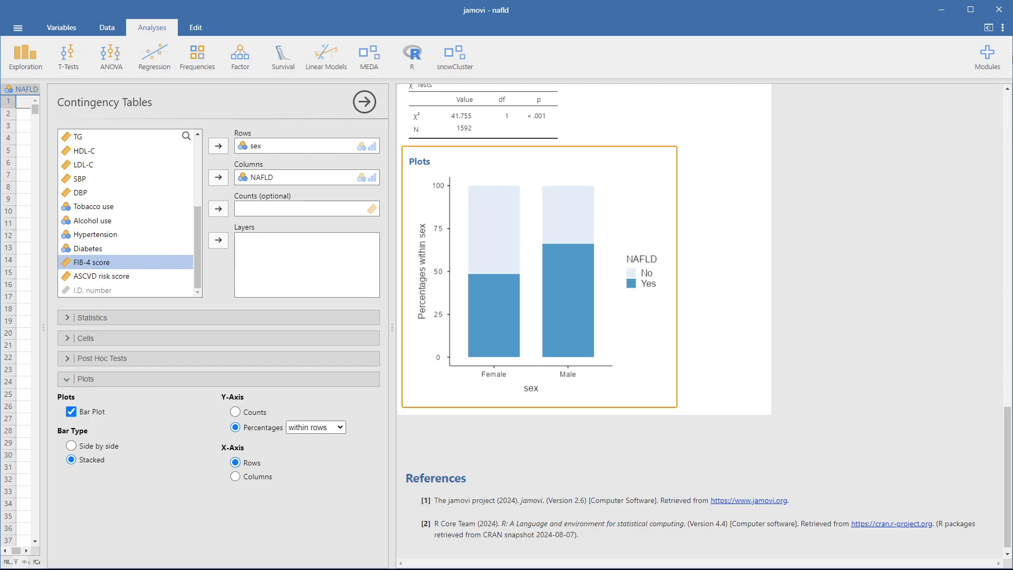
pyautogui.click(1001, 28)
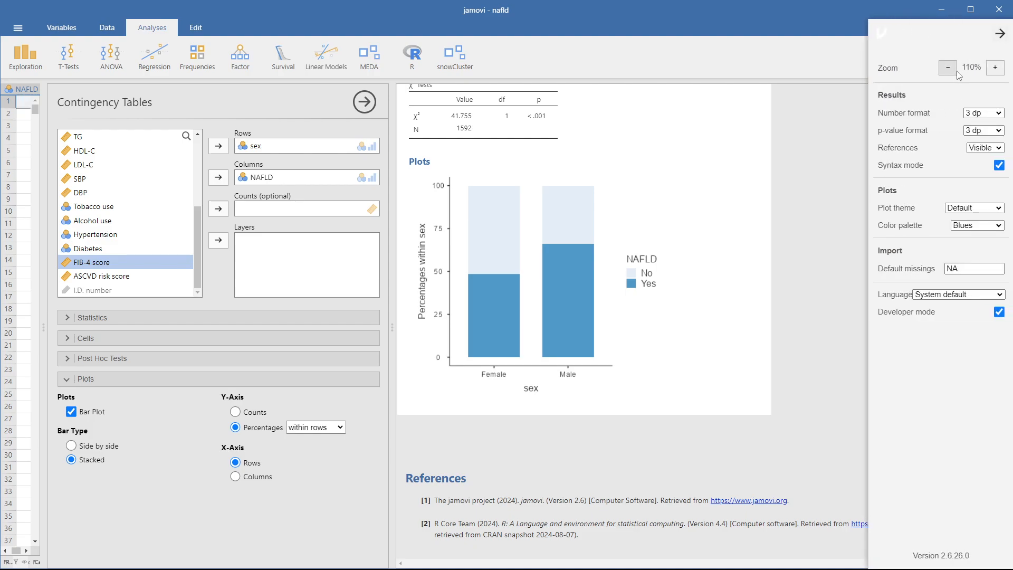
pyautogui.click(947, 69)
# - Examine the copy, export and note options for the contingency table's bar plot image, and dismiss them
pyautogui.rightClick(508, 356)
pyautogui.moveTo(533, 386)
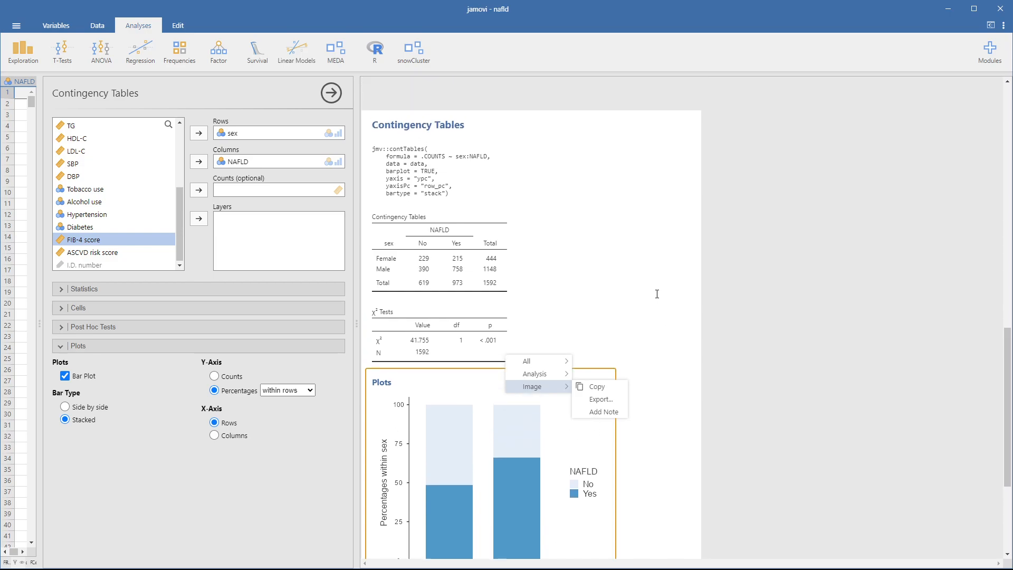
pyautogui.scroll(8, 658, 289)
pyautogui.scroll(5, 630, 221)
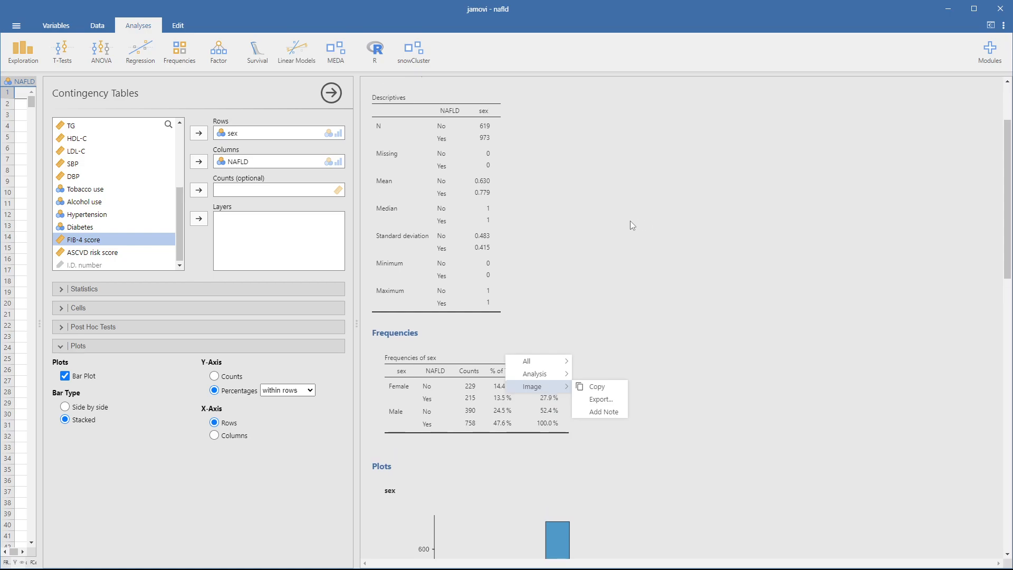
pyautogui.scroll(-3, 623, 227)
pyautogui.click(619, 229)
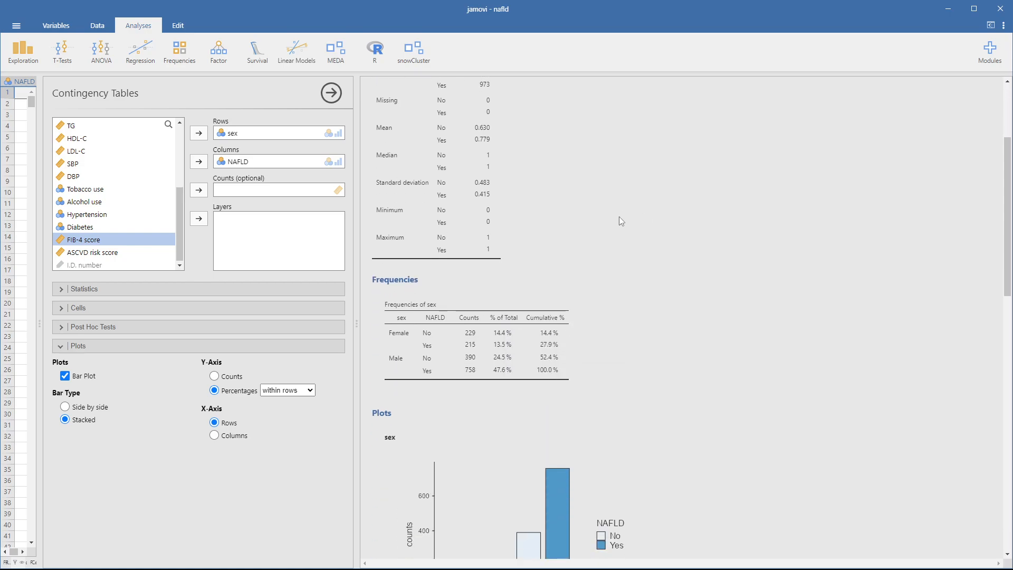
# - Return to the Descriptives analysis and remove the mean, median, minimum, maximum and standard deviation
pyautogui.click(619, 216)
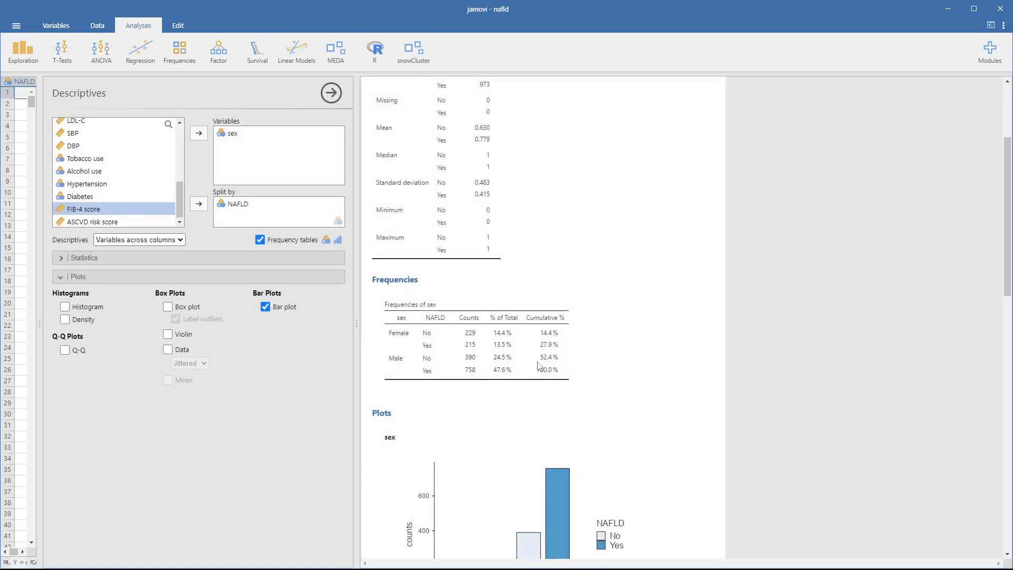
pyautogui.scroll(2, 549, 279)
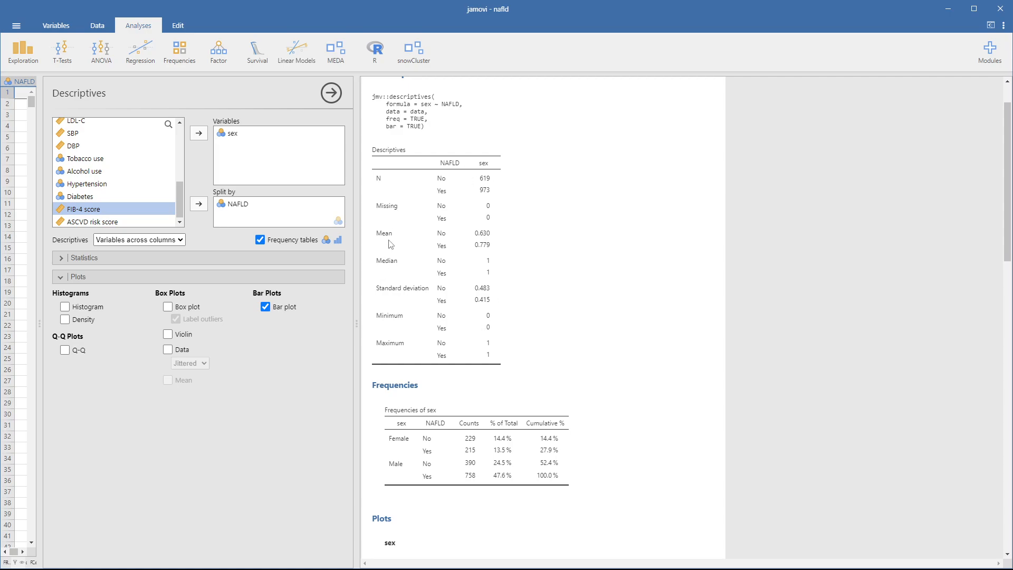
pyautogui.click(60, 257)
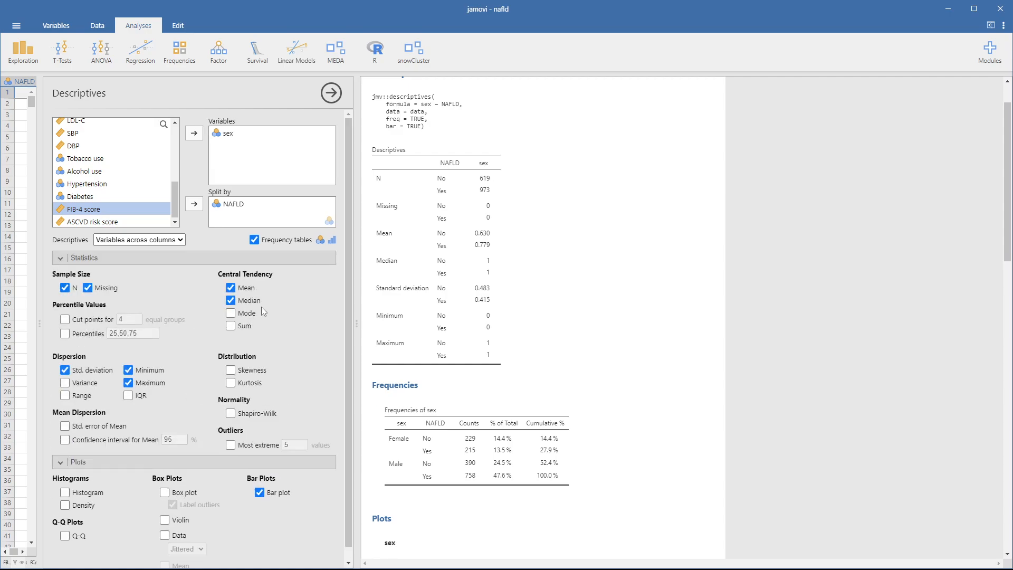
pyautogui.click(230, 300)
pyautogui.click(231, 288)
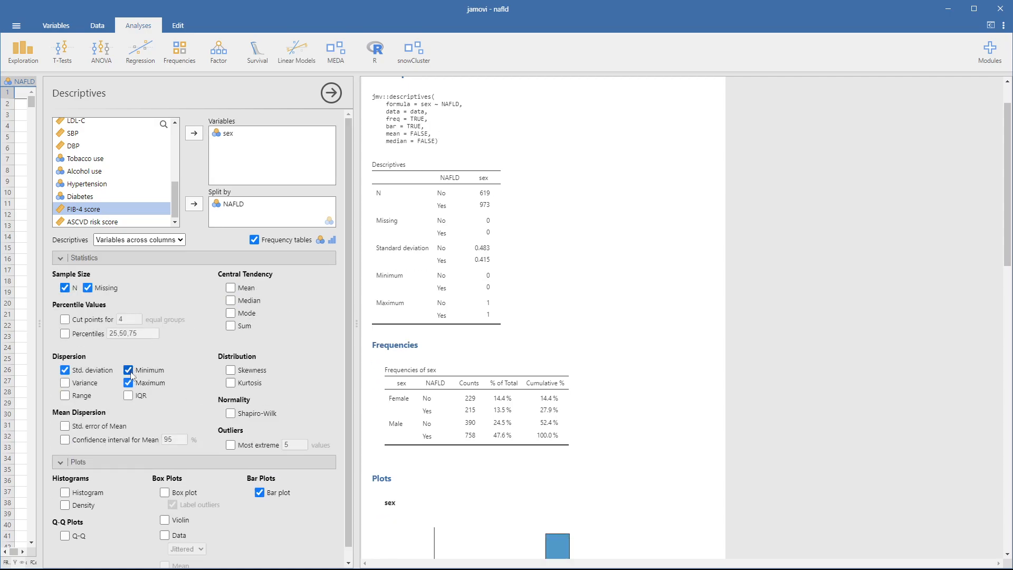
pyautogui.click(128, 370)
pyautogui.click(128, 382)
pyautogui.click(65, 370)
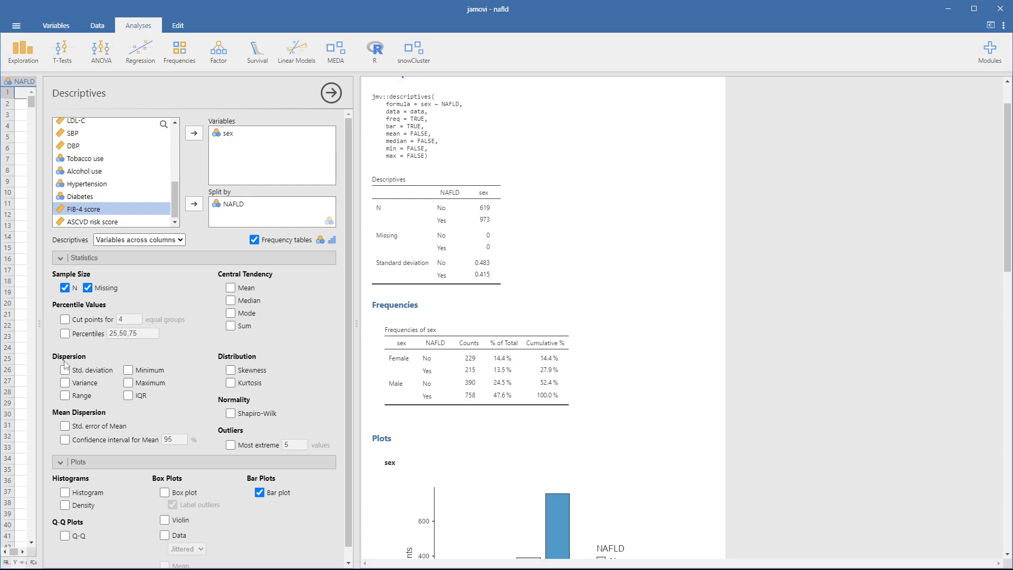
# - Switch the missing count off and back on, and lay out the descriptives with variables across rows
pyautogui.click(88, 289)
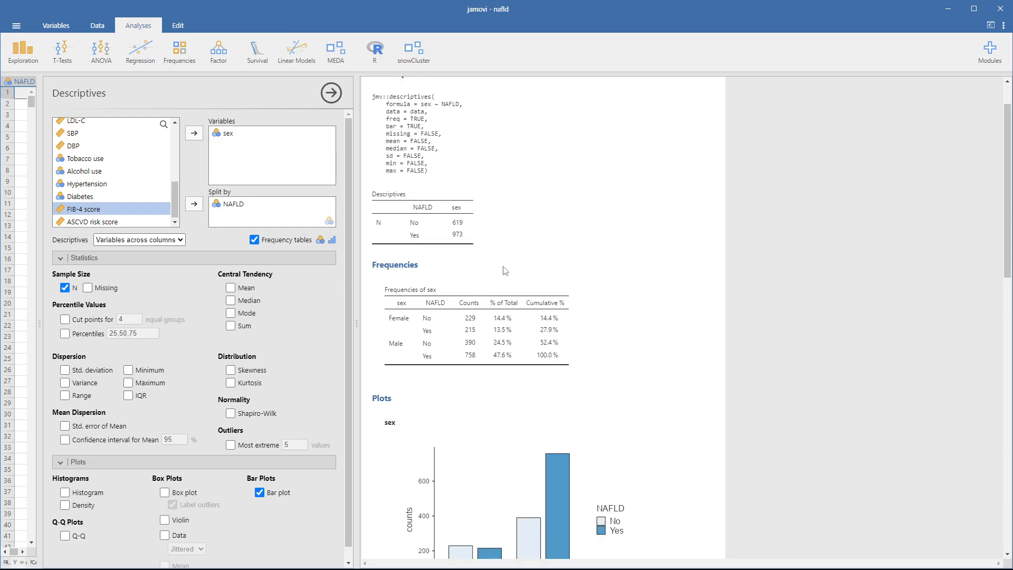
pyautogui.click(87, 288)
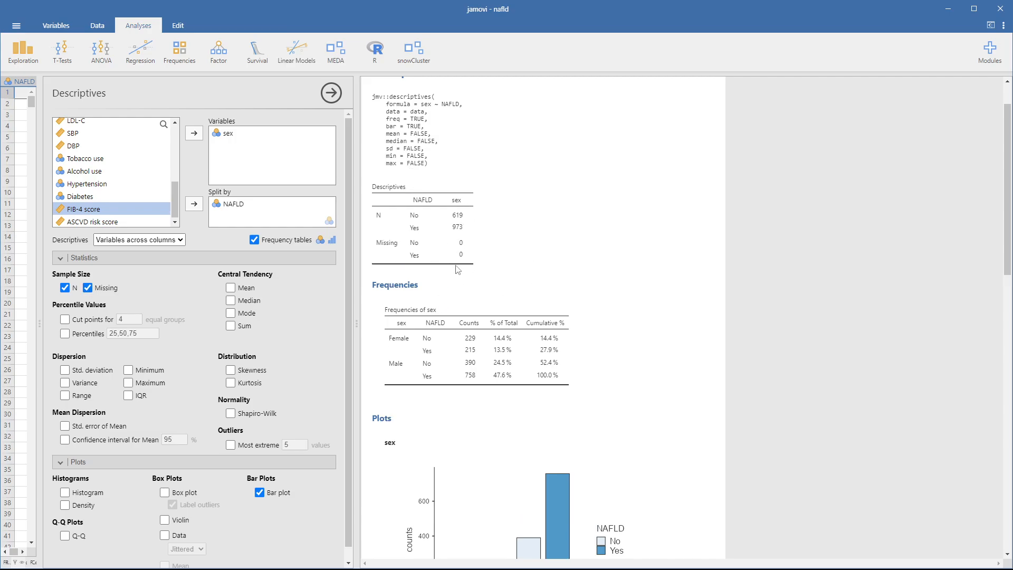
pyautogui.click(182, 241)
pyautogui.click(158, 259)
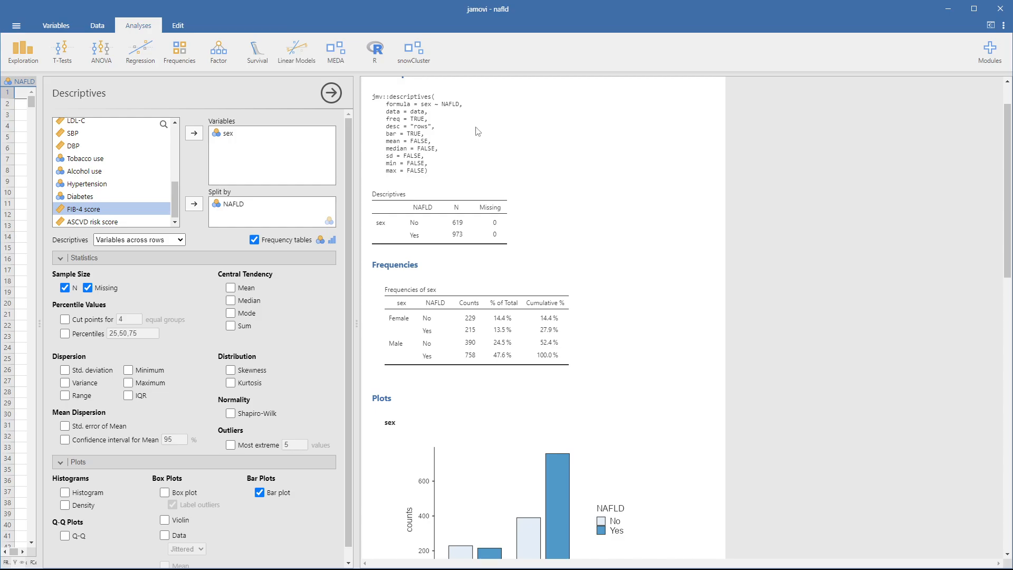
# - Move the jamovi window aside to view Table 1 in the article, and bring it back over the screen
pyautogui.doubleClick(306, 14)
pyautogui.moveTo(619, 37); pyautogui.dragTo(642, 36)
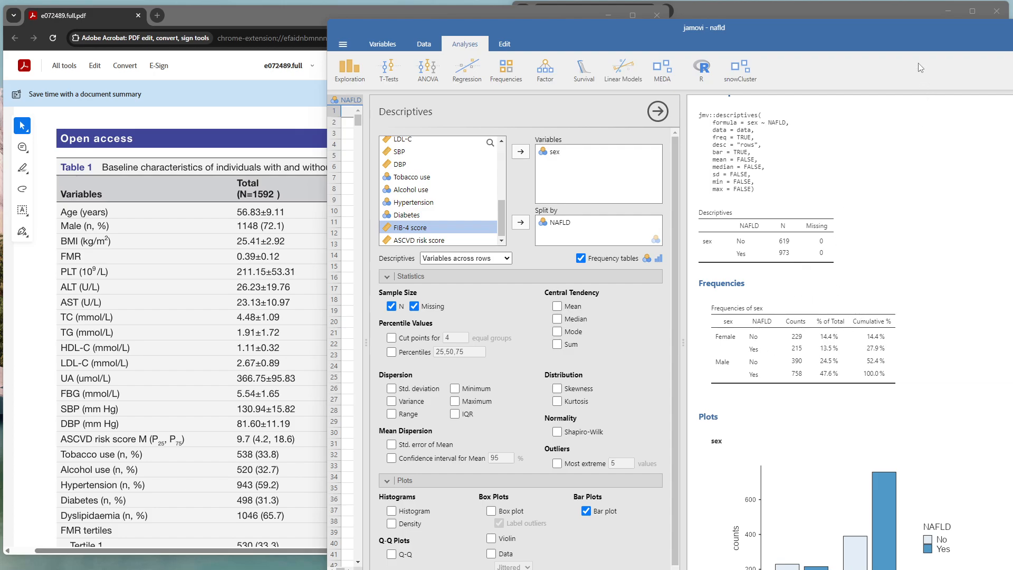
pyautogui.moveTo(869, 27); pyautogui.dragTo(716, 9)
pyautogui.click(921, 13)
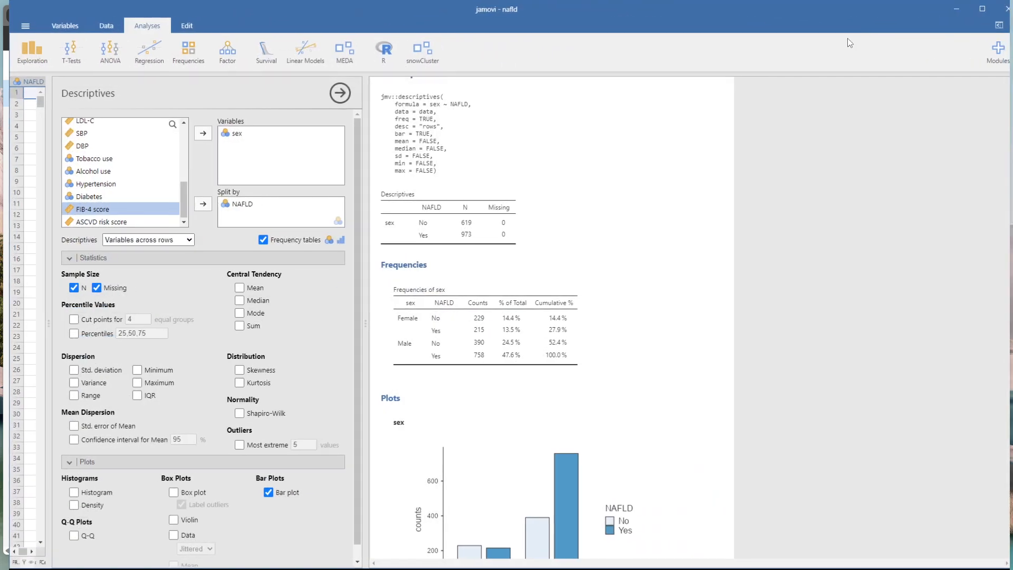
# - Copy the Frequencies of sex table and switch to the Excel workbook, repositioning and enlarging its window
pyautogui.rightClick(529, 331)
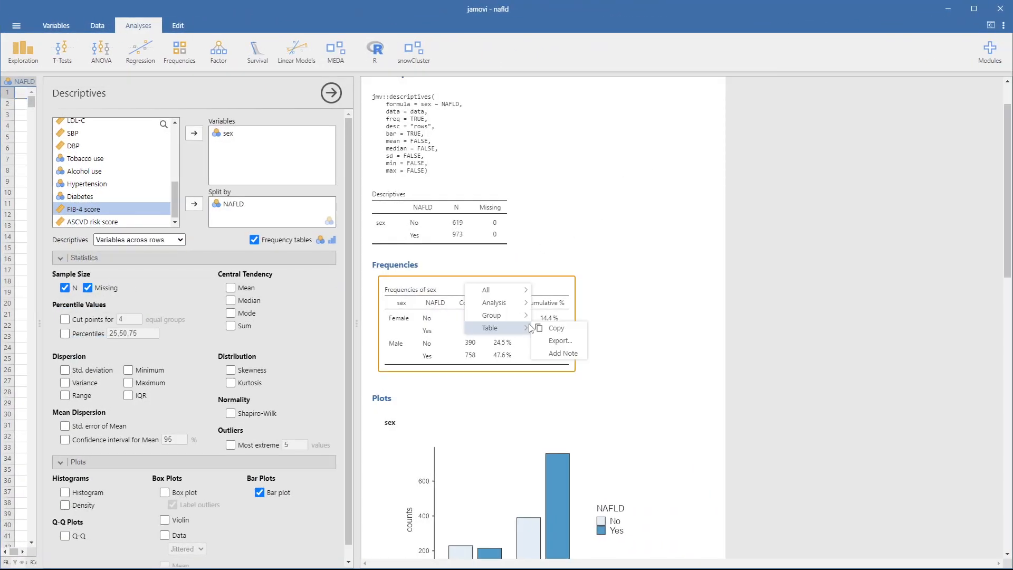
pyautogui.click(553, 330)
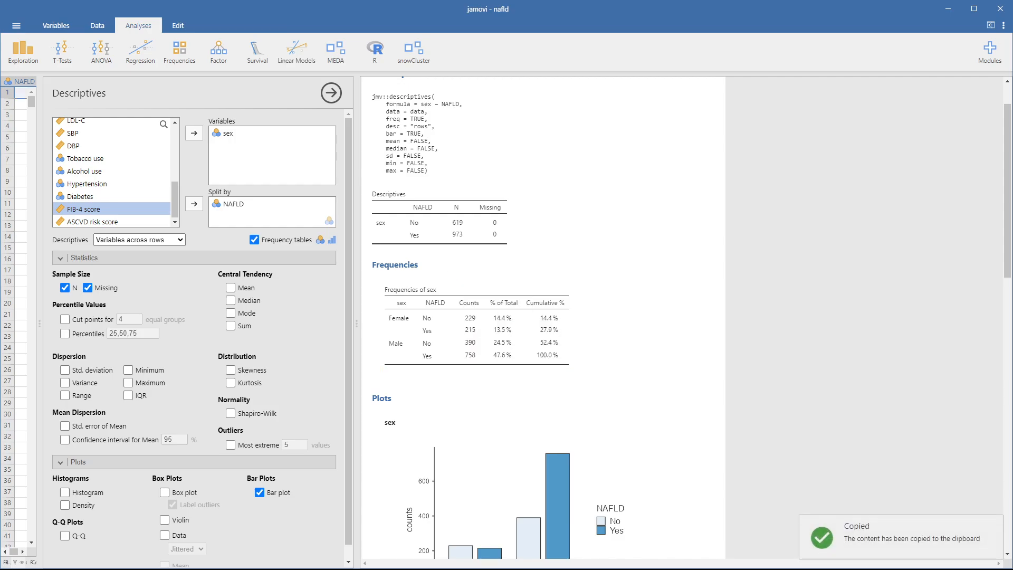
pyautogui.hotkey('alt', 'Tab')
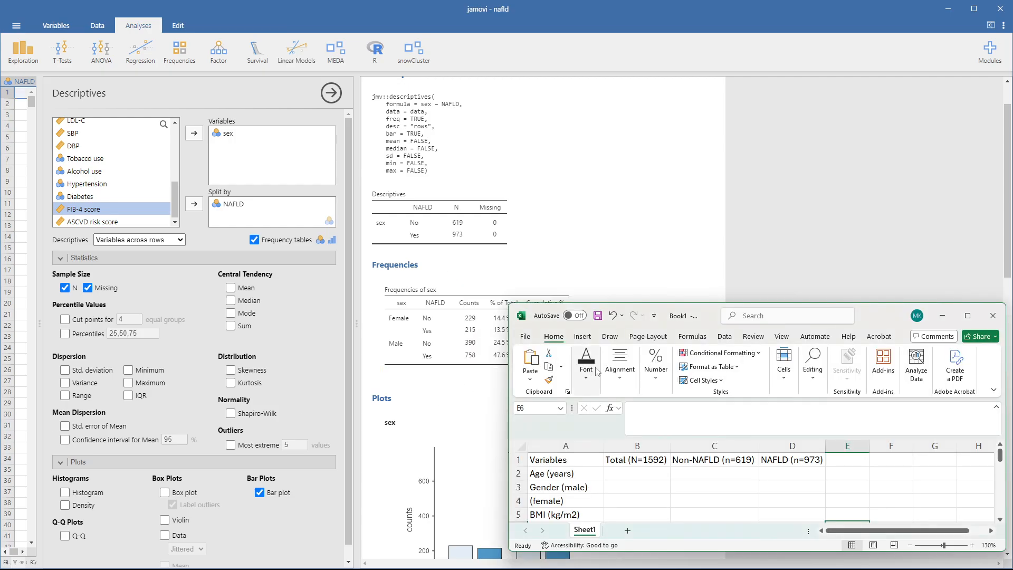
pyautogui.moveTo(873, 315); pyautogui.dragTo(499, 95)
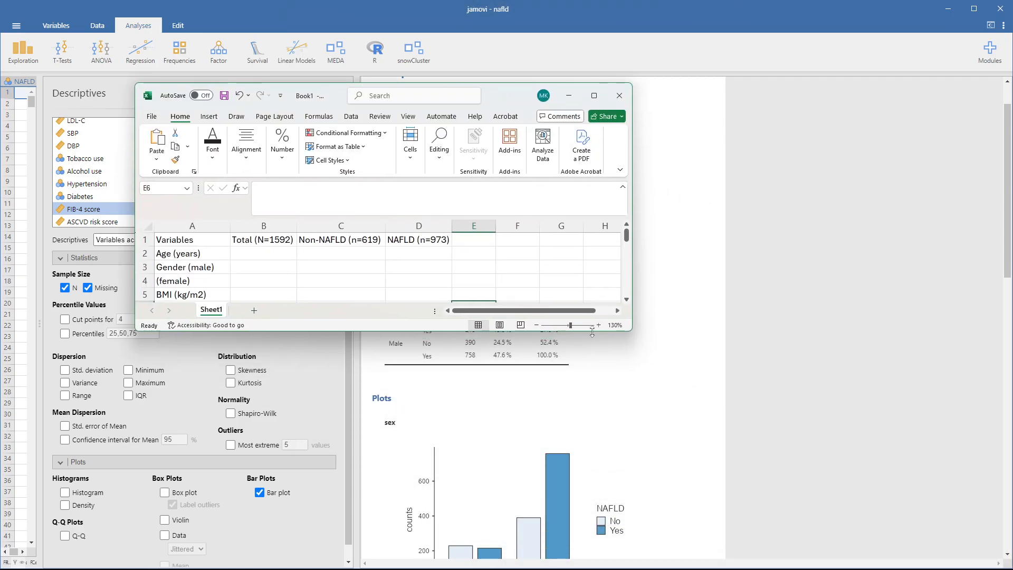
pyautogui.moveTo(632, 330); pyautogui.dragTo(780, 330)
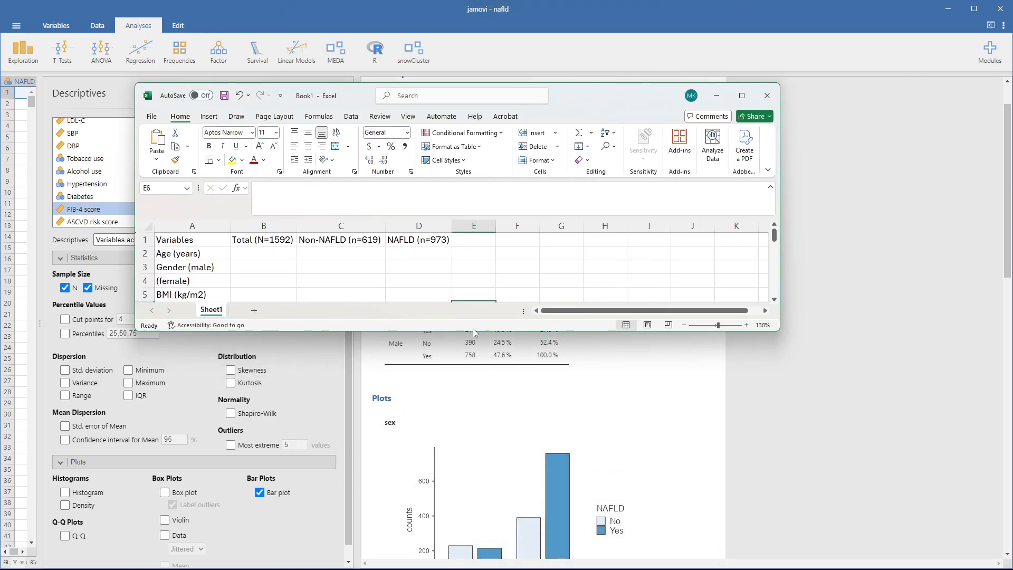
pyautogui.moveTo(474, 334); pyautogui.dragTo(468, 489)
# - Paste the copied frequency table into the sheet starting at cell B10, keeping the source formatting
pyautogui.rightClick(283, 371)
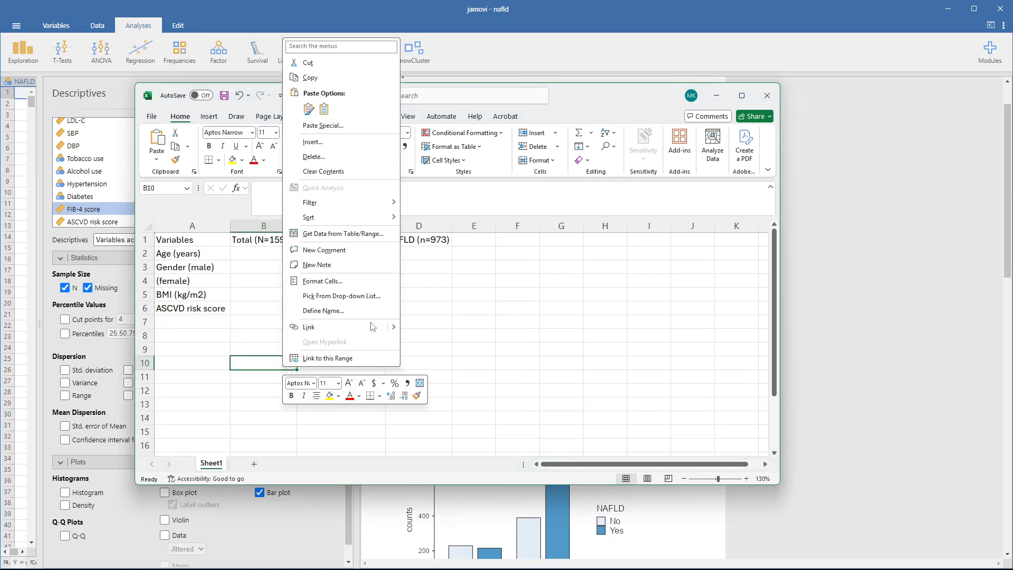
pyautogui.click(309, 109)
pyautogui.click(595, 376)
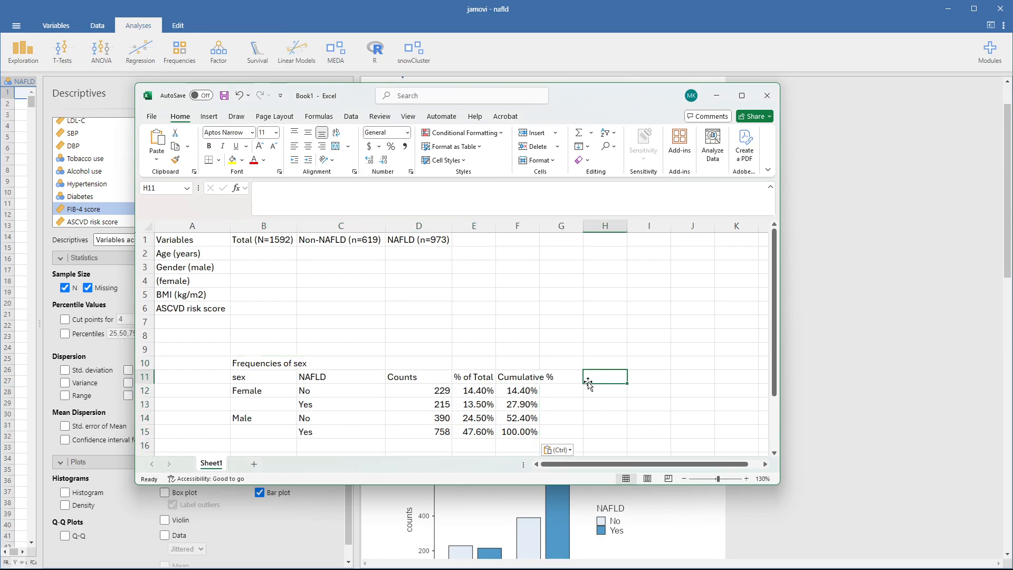
# - Combine the female non-NAFLD count and percentage in cell H12 with the formula =CONCAT(D12," (",E12,")")
pyautogui.click(444, 391)
pyautogui.click(472, 391)
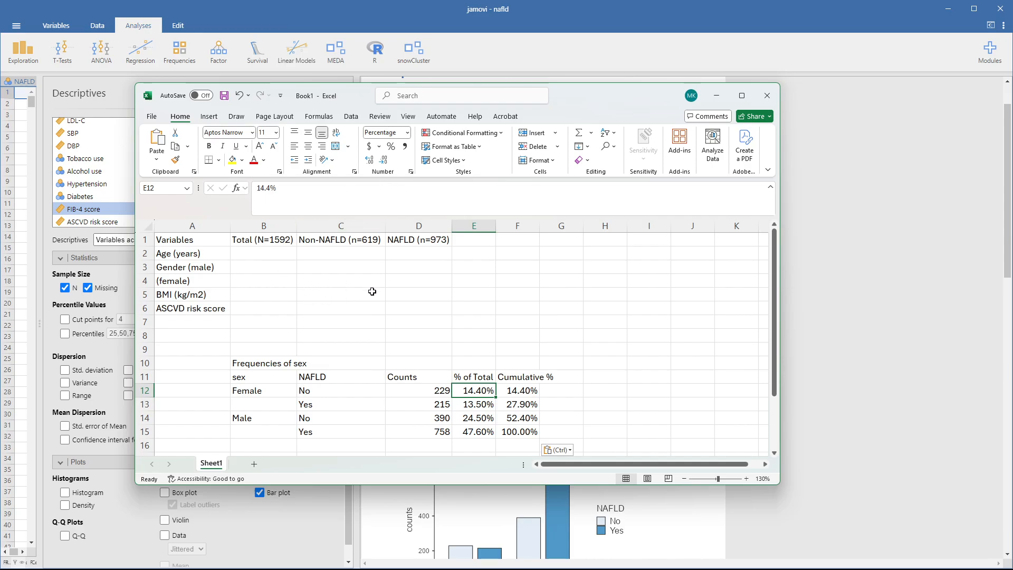
pyautogui.click(602, 389)
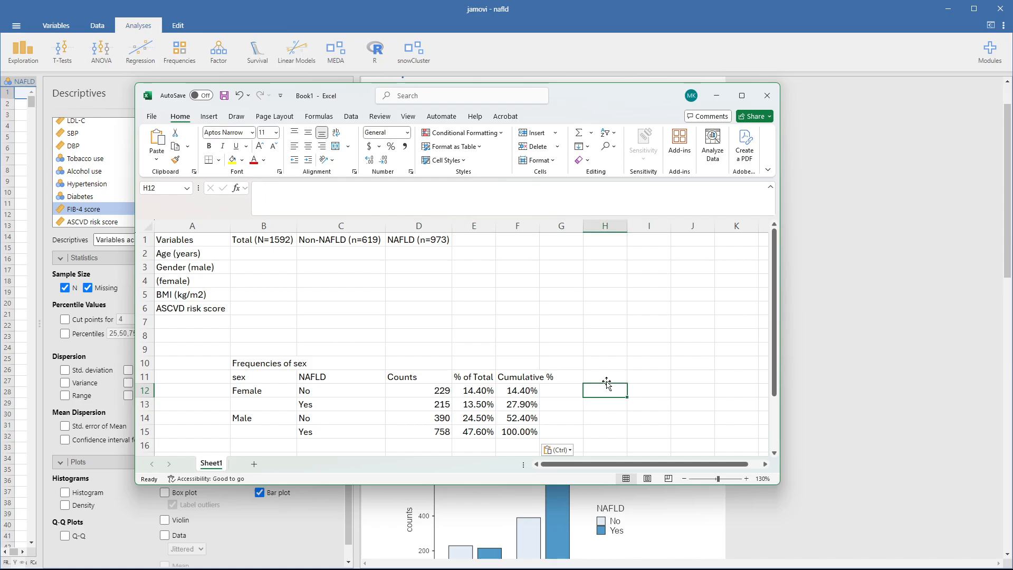
pyautogui.write('=con')
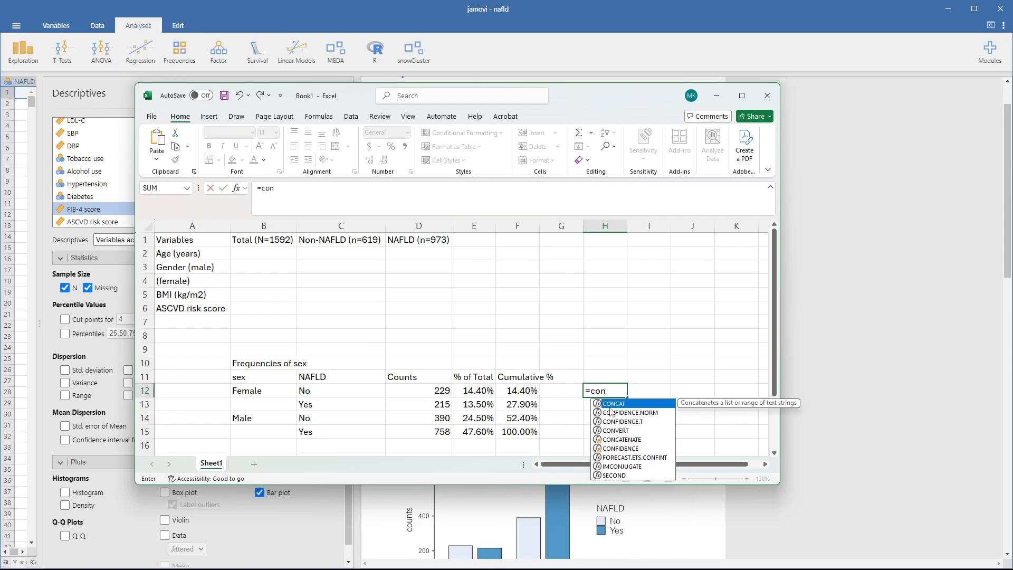
pyautogui.doubleClick(612, 404)
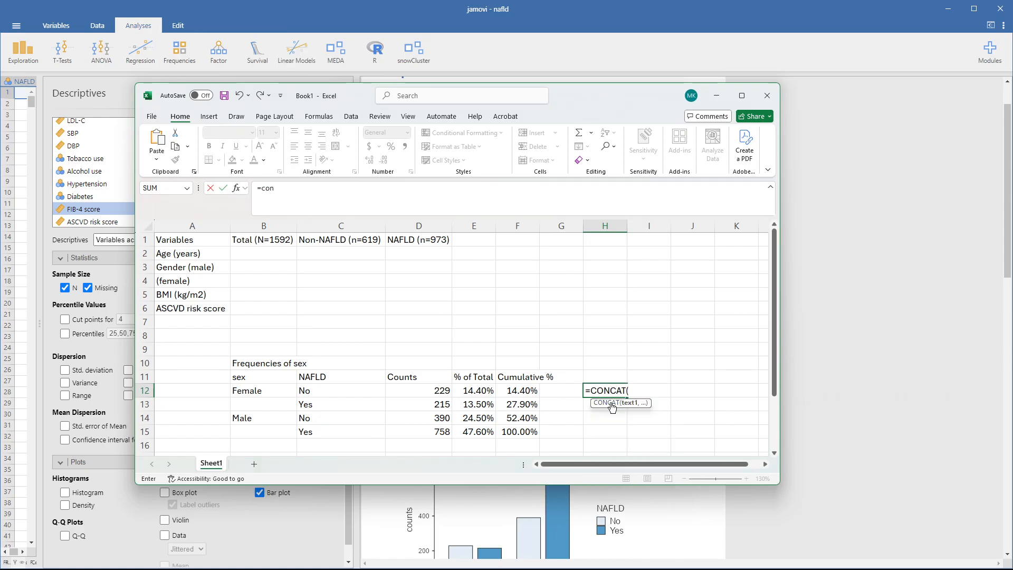
pyautogui.click(443, 389)
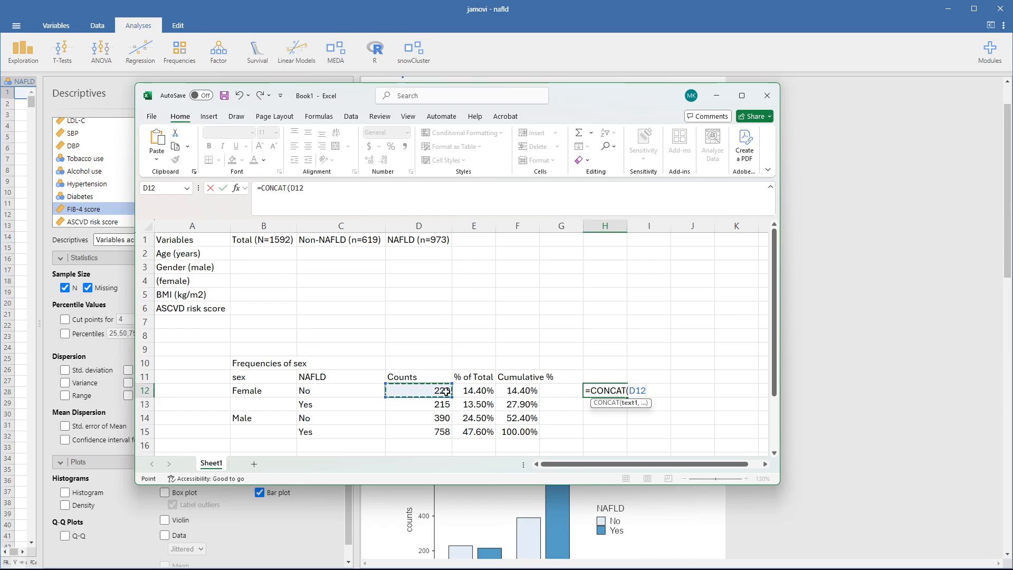
pyautogui.write('," (')
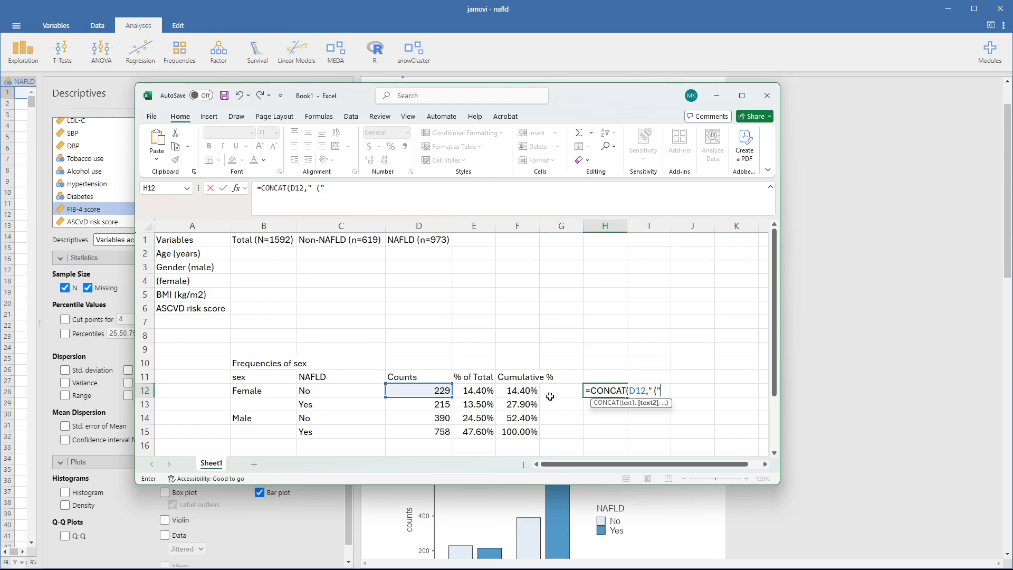
pyautogui.write(',')
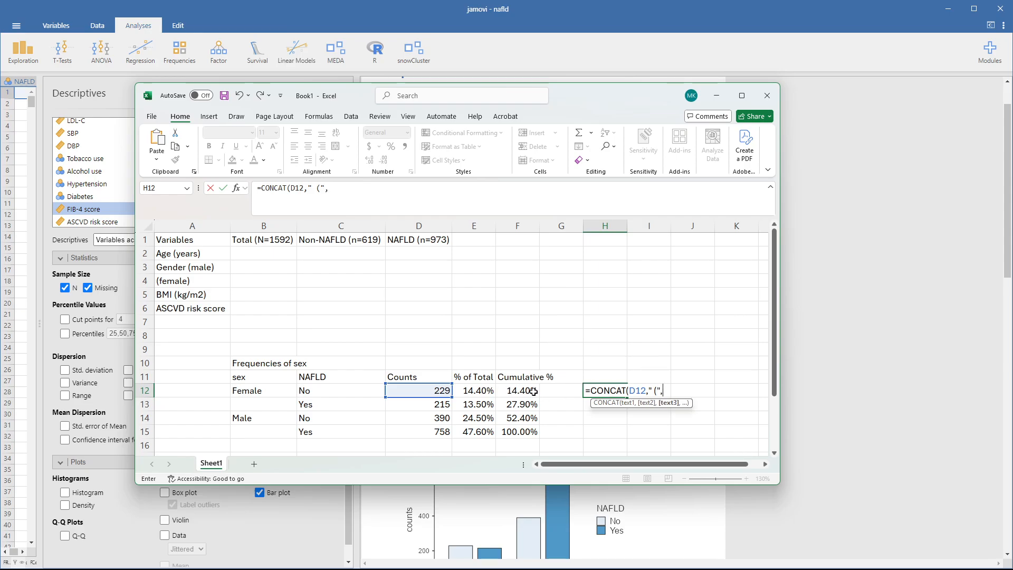
pyautogui.click(472, 390)
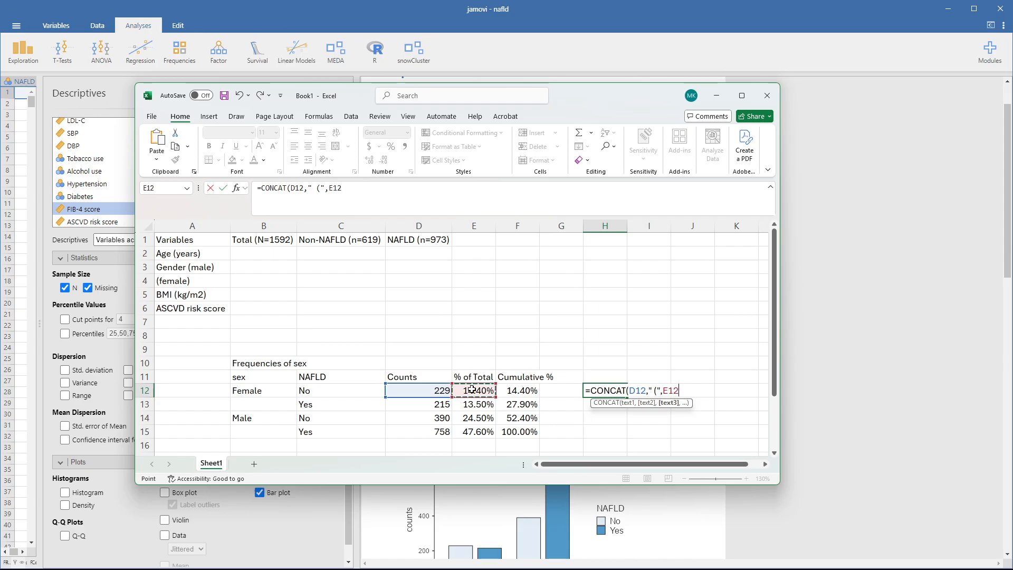
pyautogui.write(',')
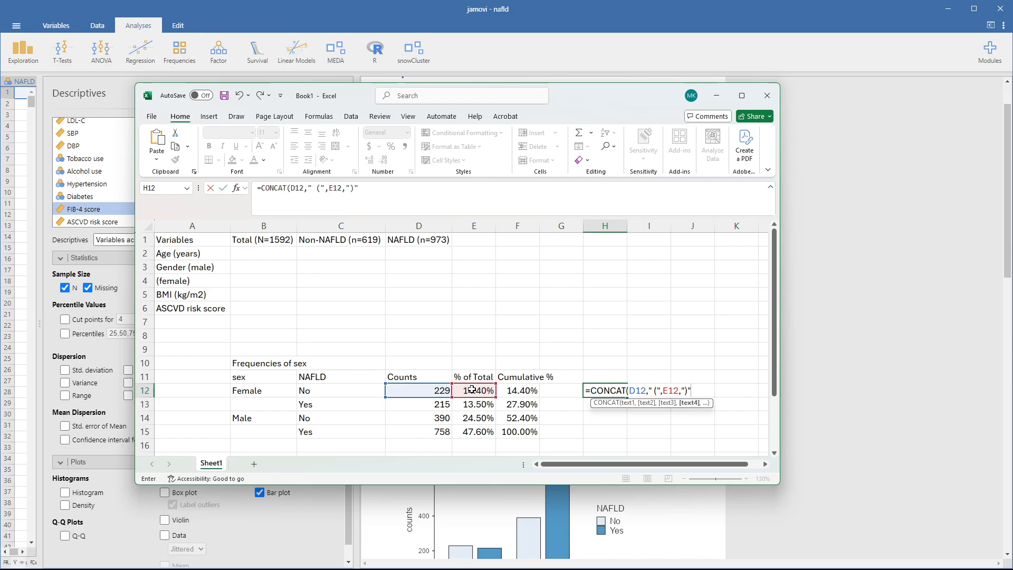
pyautogui.write('")")')
pyautogui.press('Return')
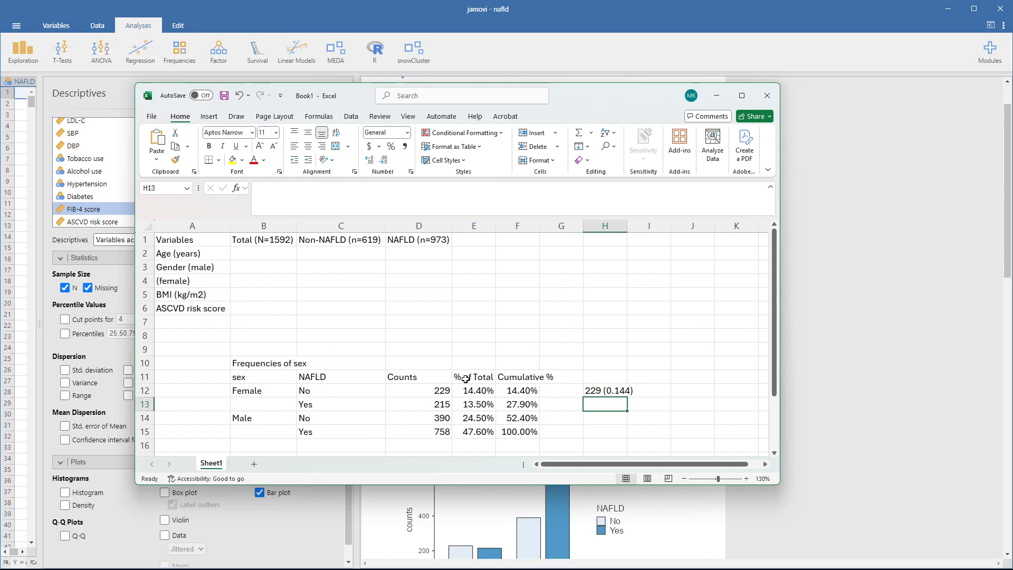
# - Enter 229 (14.4) in cell B4 of the (female) row, and minimize Excel to return to jamovi
pyautogui.click(265, 282)
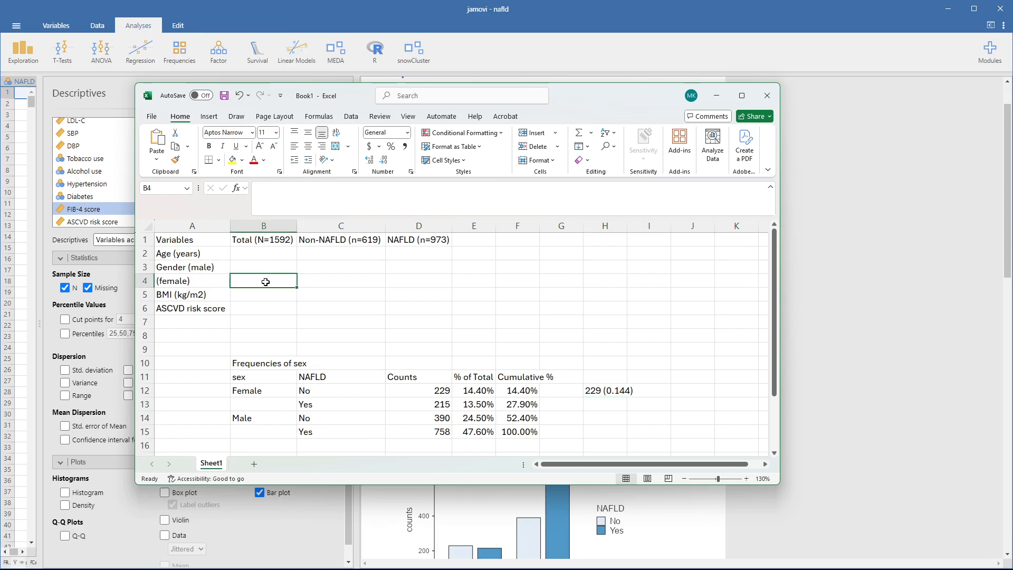
pyautogui.write('229 (14.4')
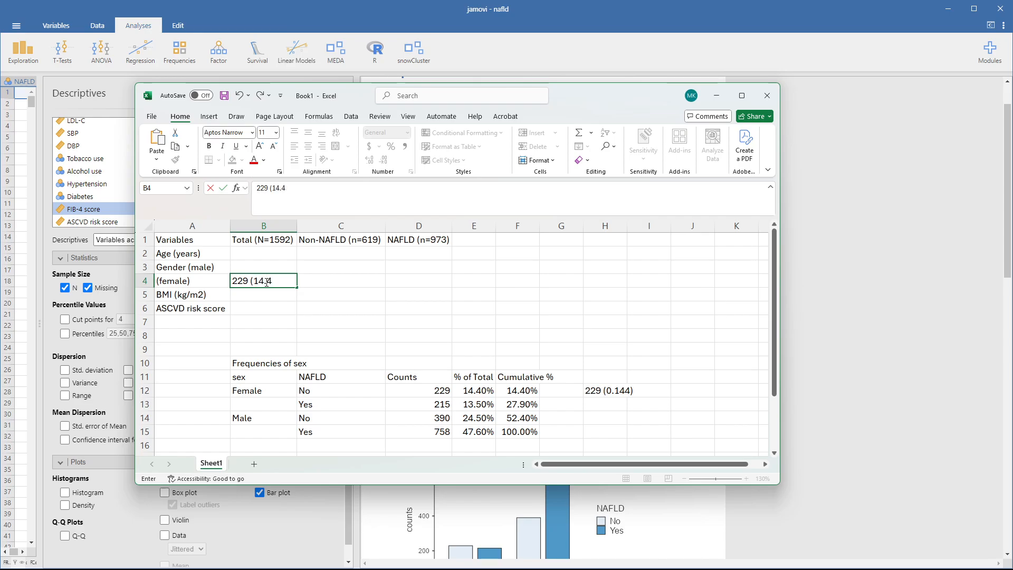
pyautogui.click(264, 308)
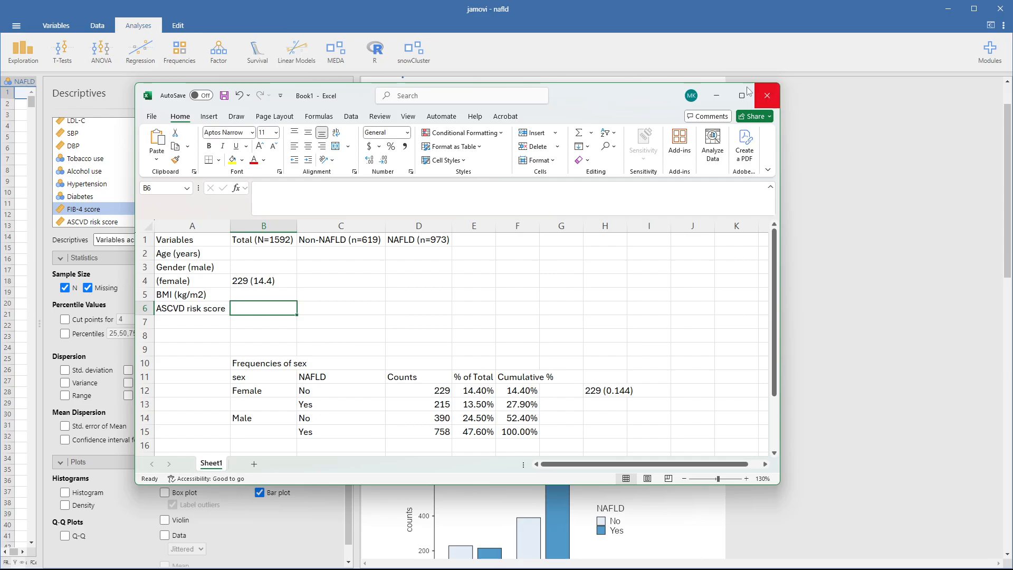
pyautogui.click(716, 96)
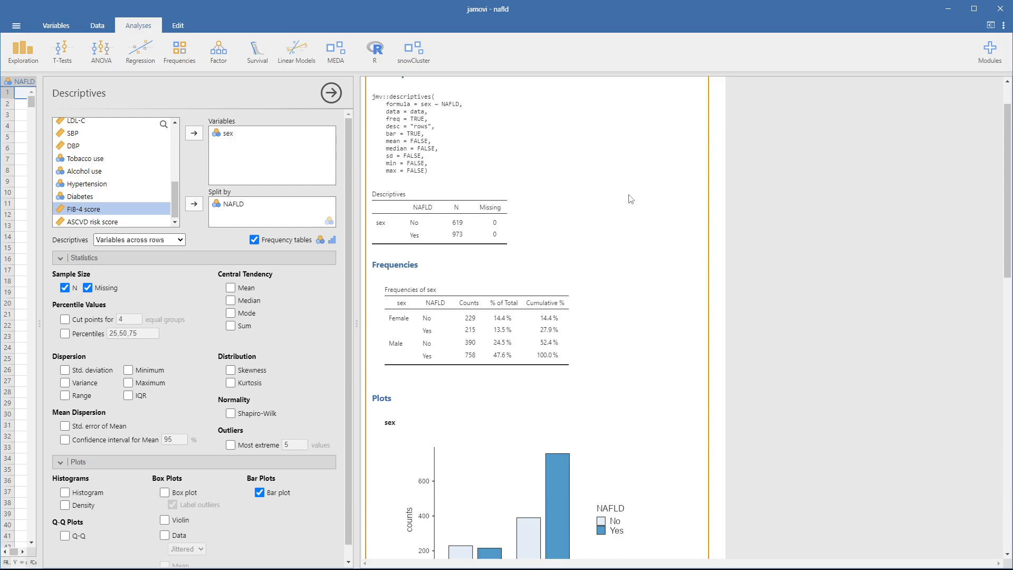
# - Add the note "These are the frequencies which match the paper." beneath the Frequencies heading and return to the analyses
pyautogui.scroll(-2, 603, 269)
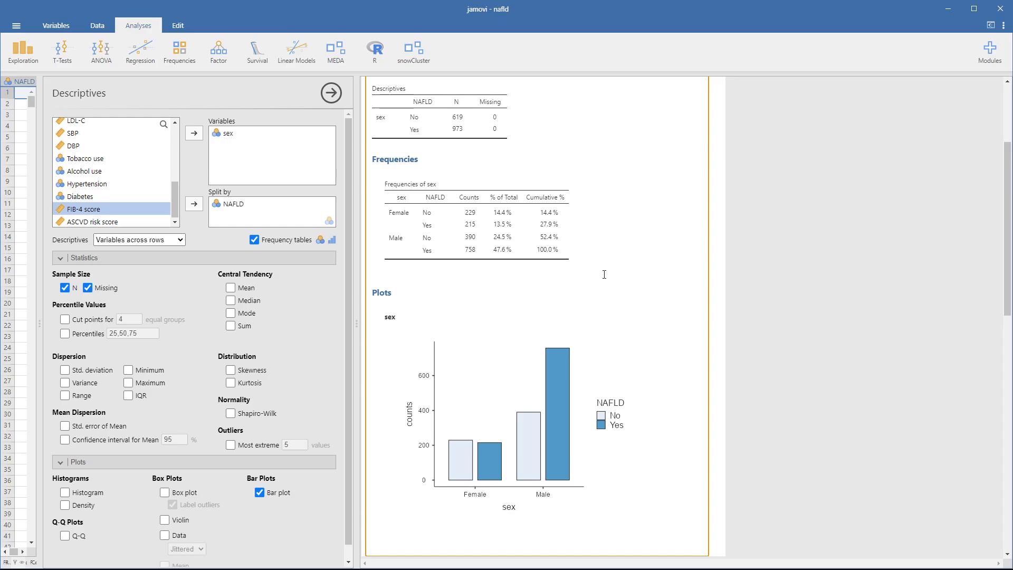
pyautogui.scroll(1, 605, 269)
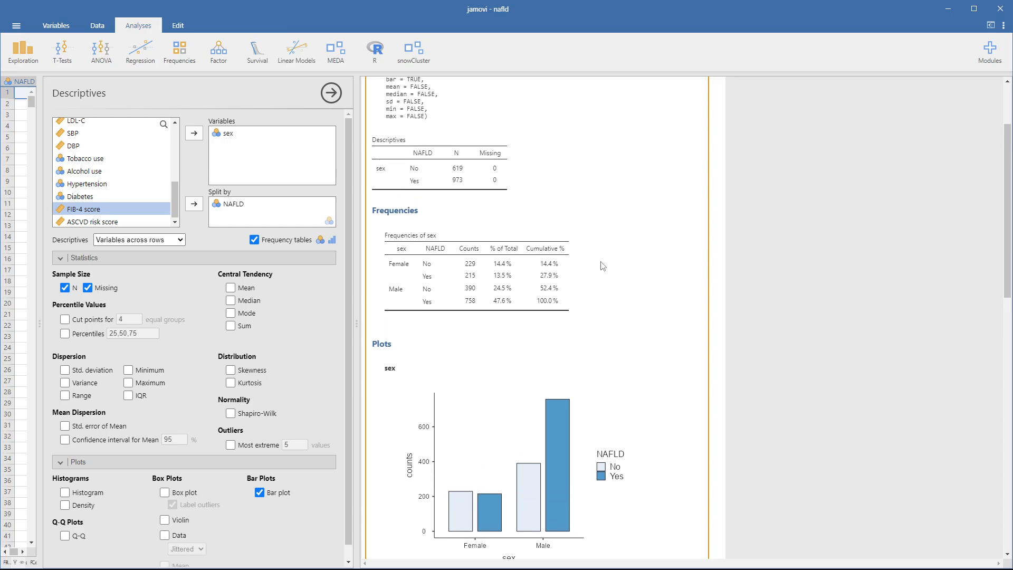
pyautogui.click(182, 27)
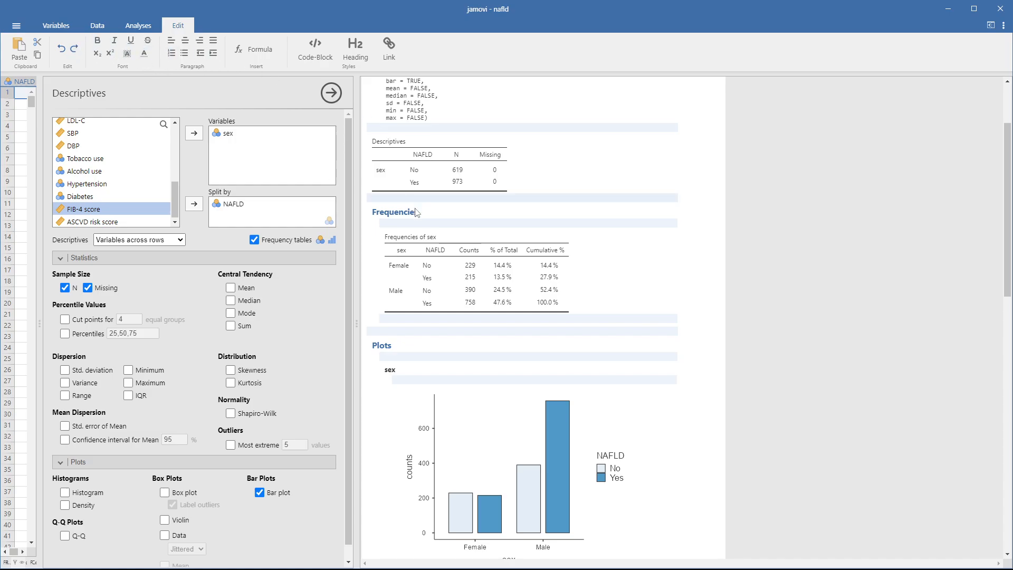
pyautogui.click(392, 200)
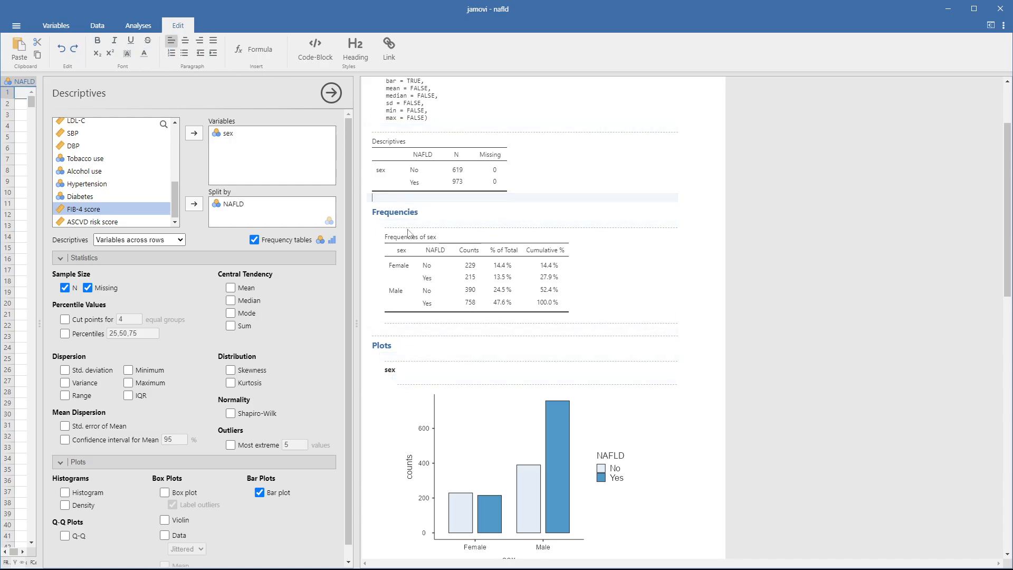
pyautogui.write('These are the frequencies which match the paper.')
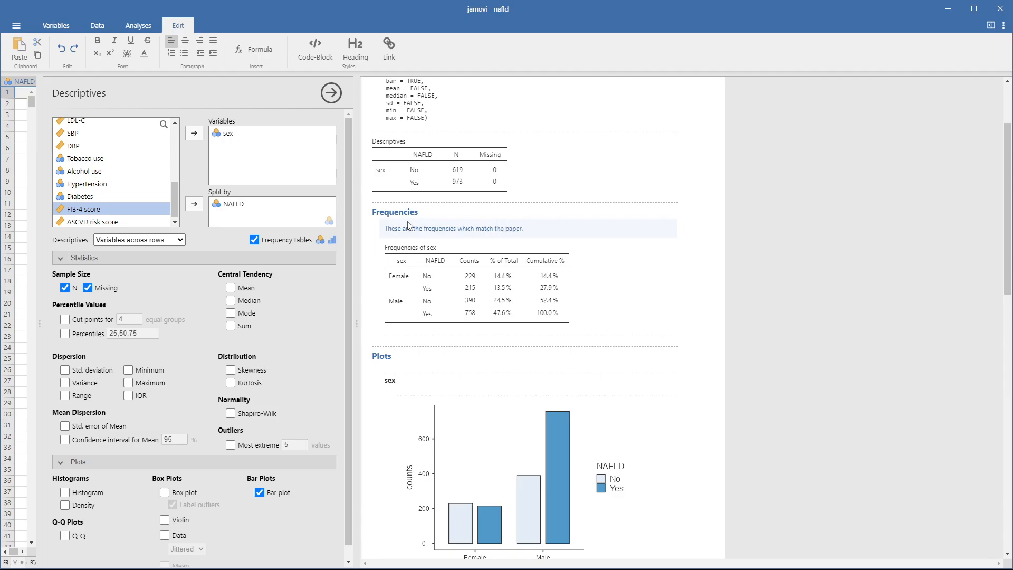
pyautogui.click(519, 227)
pyautogui.click(144, 26)
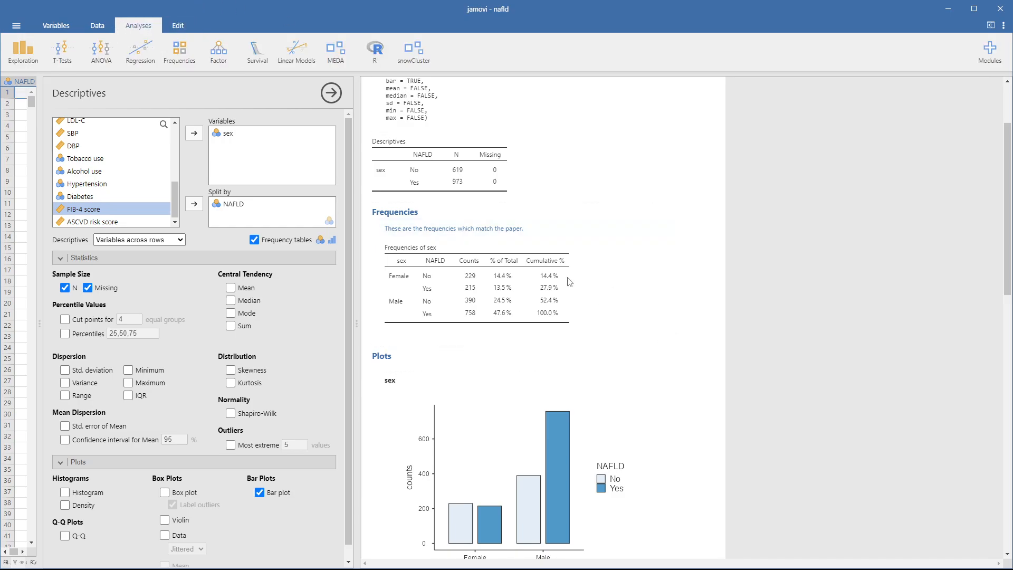
# - Add a new Descriptives analysis after the contingency tables in the results
pyautogui.scroll(-4, 529, 280)
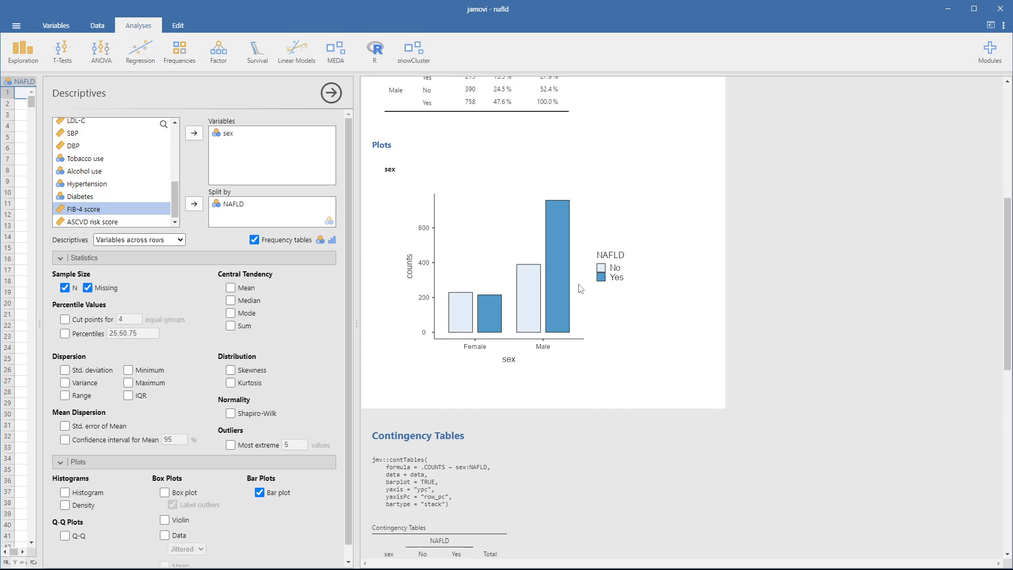
pyautogui.scroll(-10, 579, 269)
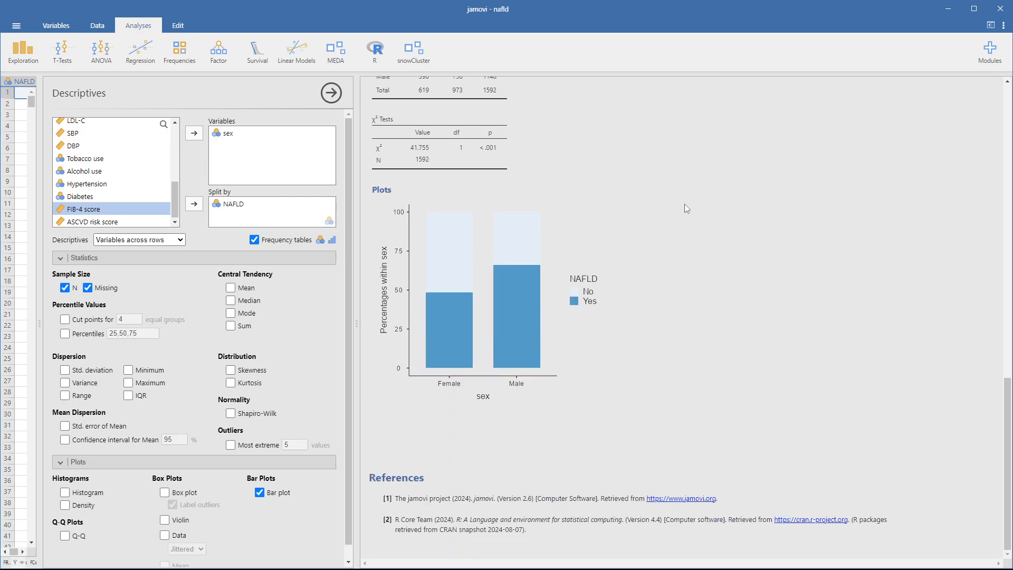
pyautogui.click(24, 51)
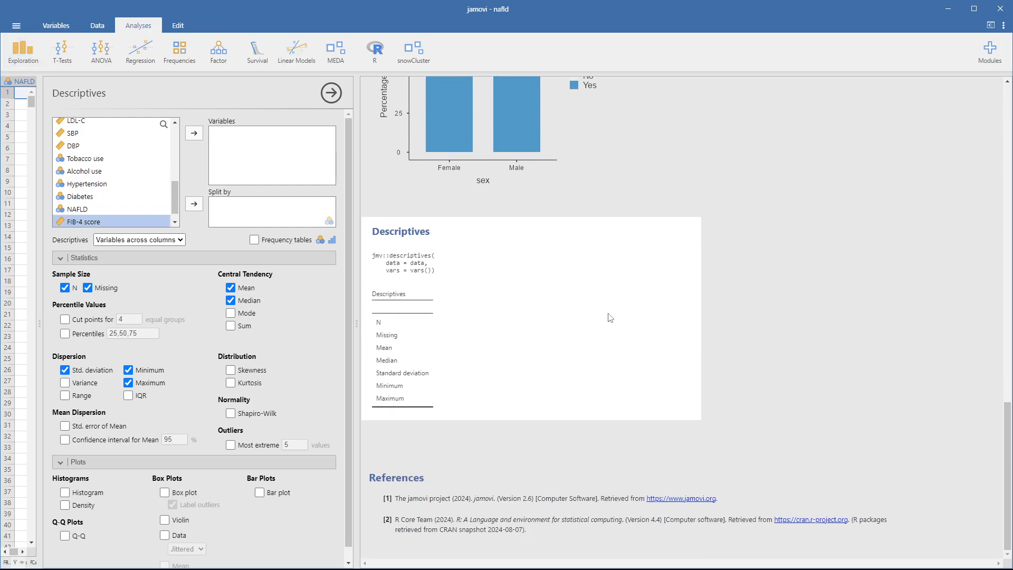
# - Turn off syntax mode for the results in the application settings and close the settings
pyautogui.click(1004, 26)
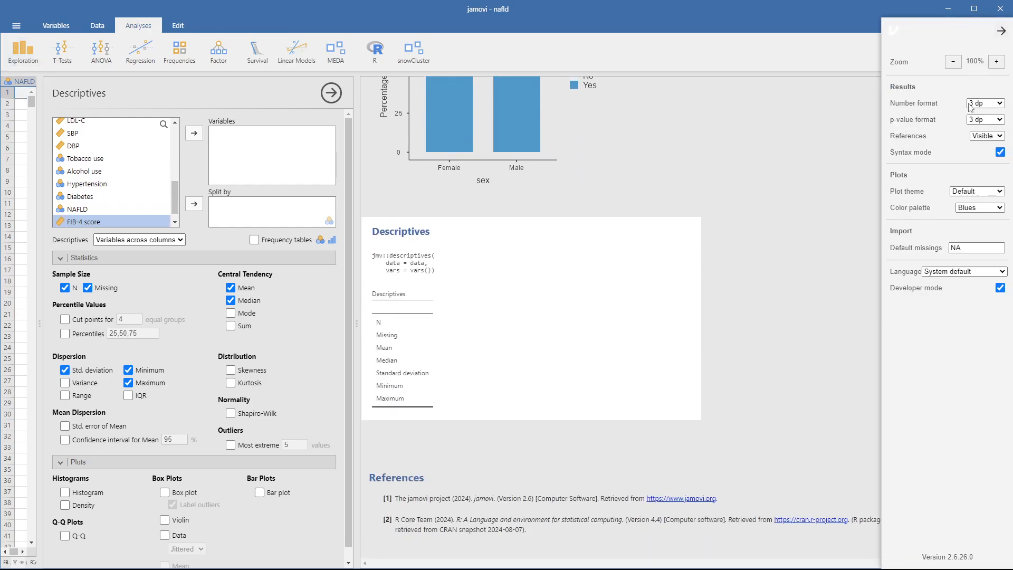
pyautogui.click(1001, 152)
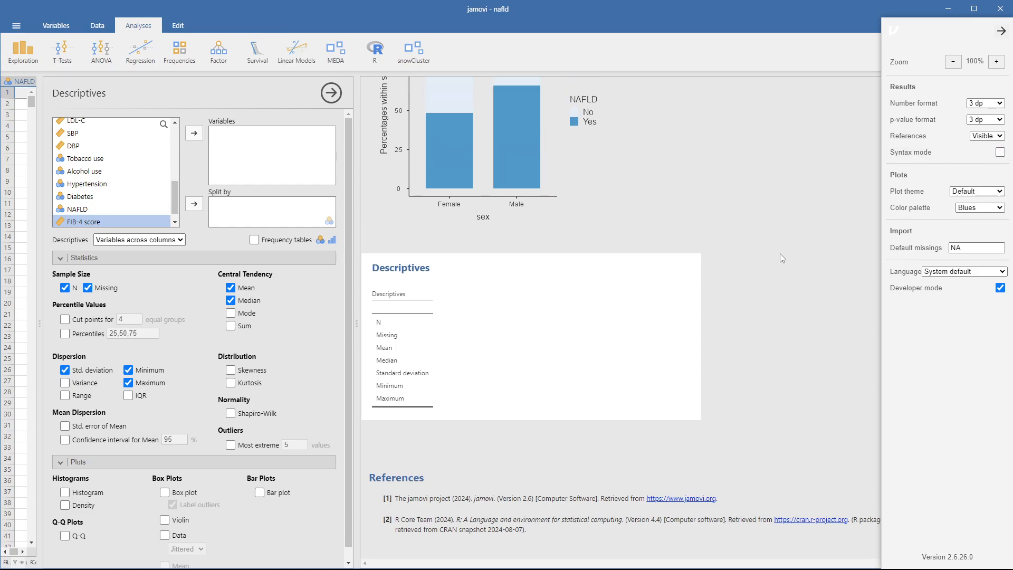
pyautogui.click(755, 232)
# - Reopen the empty Descriptives analysis below the contingency tables and add BMI as its variable
pyautogui.scroll(-5, 594, 288)
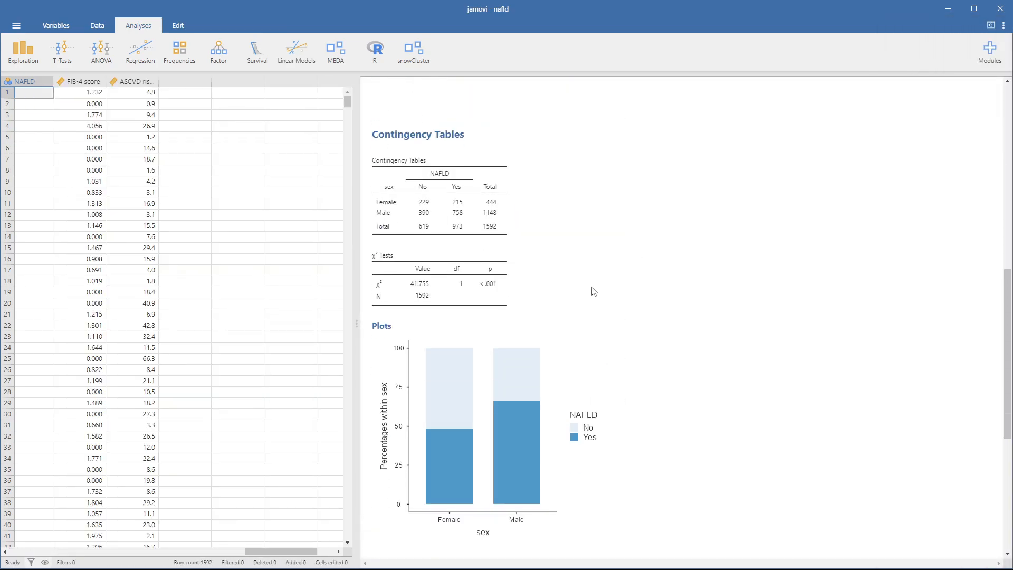
pyautogui.scroll(-5, 594, 289)
pyautogui.click(520, 311)
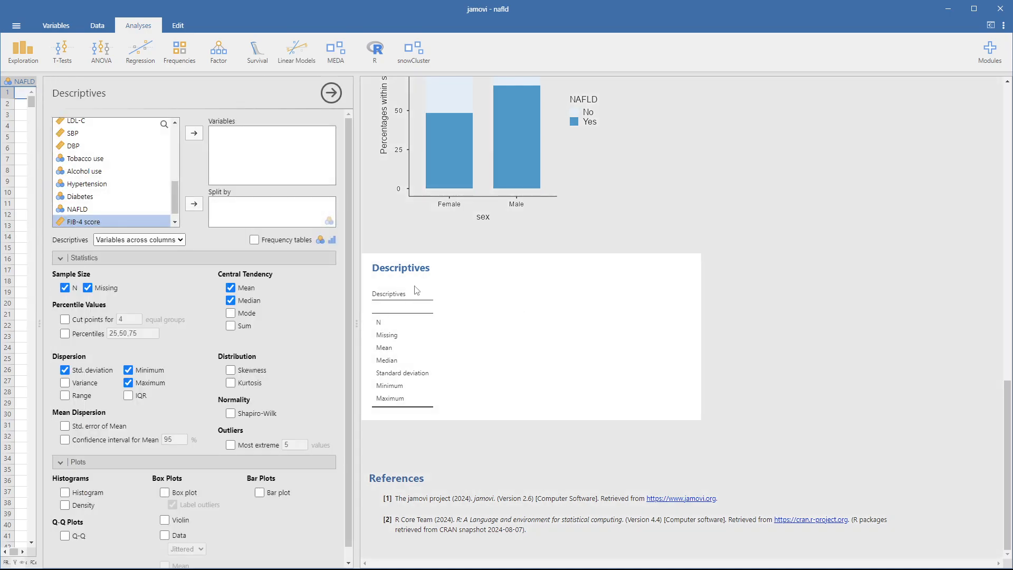
pyautogui.scroll(6, 113, 148)
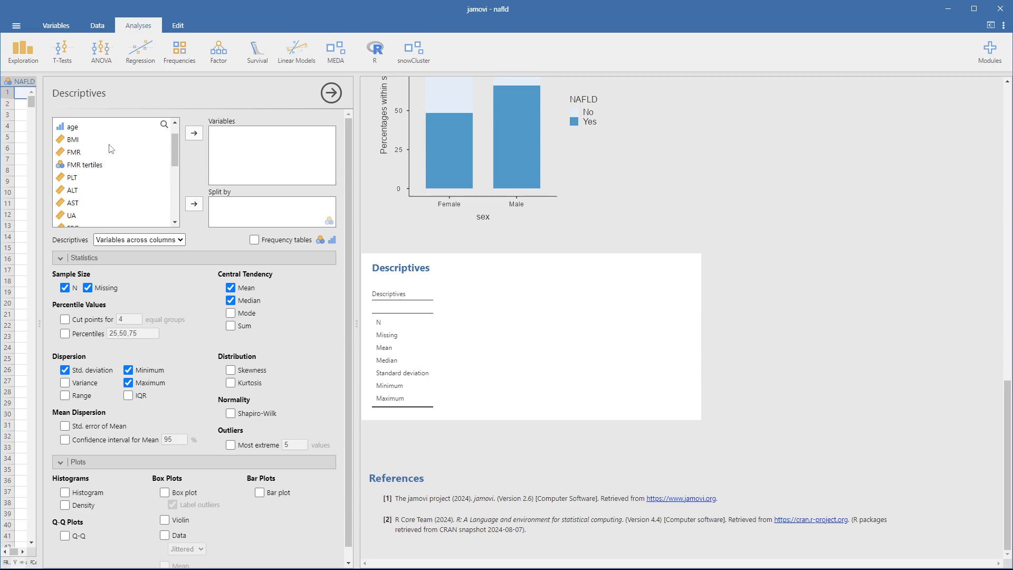
pyautogui.click(75, 138)
pyautogui.click(193, 137)
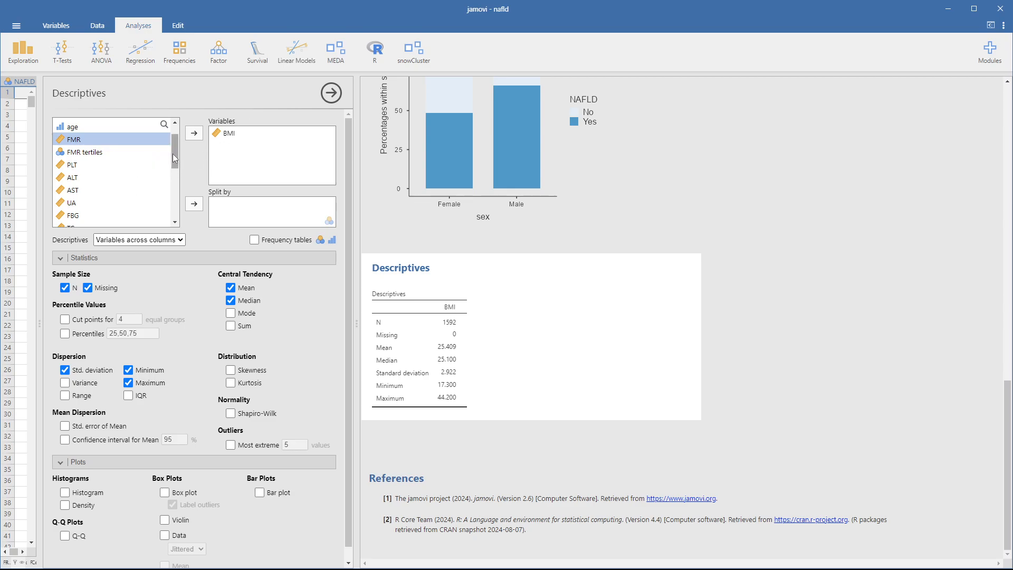
# - Split the BMI descriptives by NAFLD
pyautogui.click(174, 191)
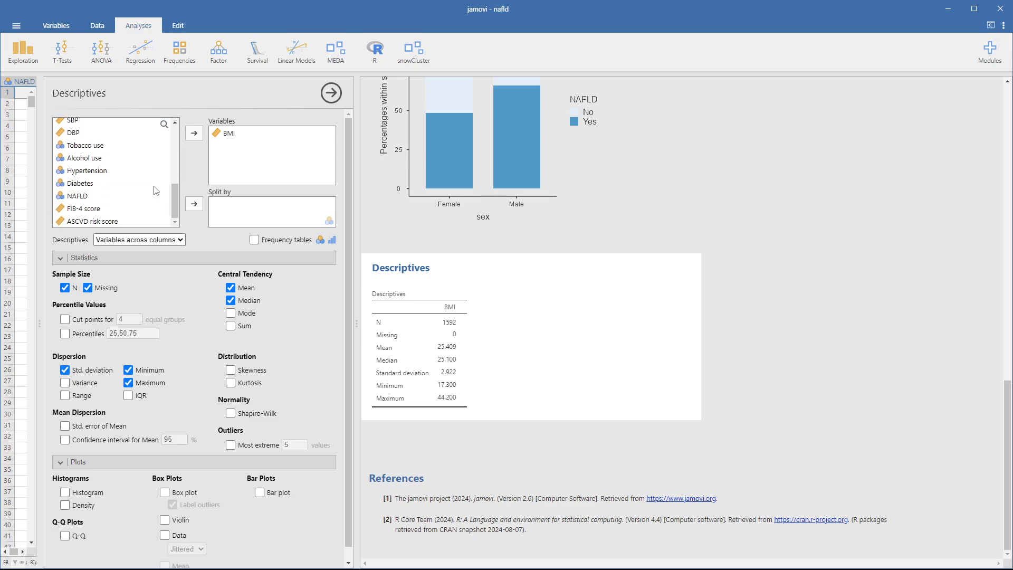
pyautogui.click(96, 199)
pyautogui.click(193, 204)
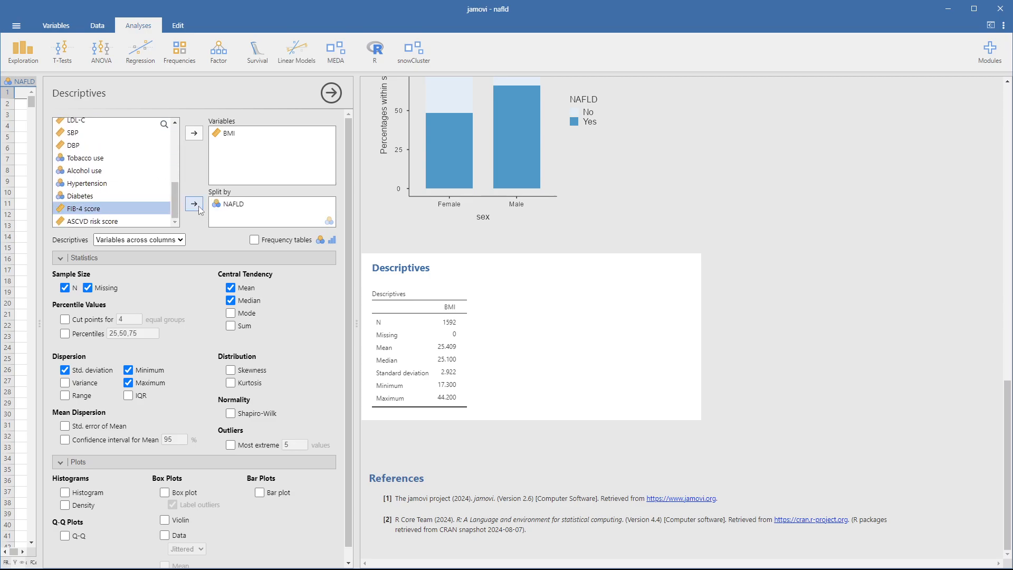
pyautogui.scroll(-2, 594, 311)
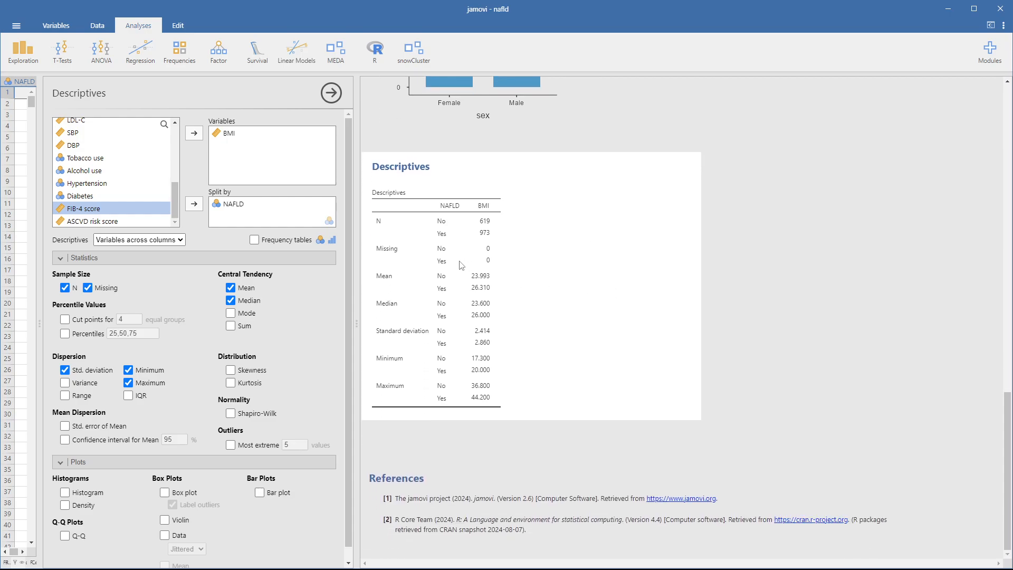
# - Compare the two layouts of the BMI descriptives table and leave it set to variables across rows
pyautogui.click(174, 243)
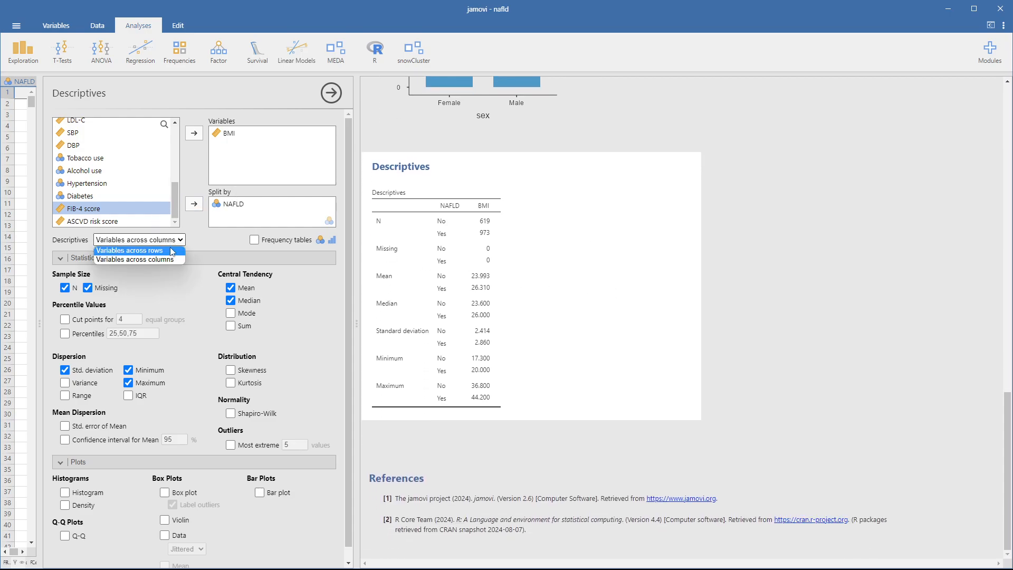
pyautogui.click(169, 254)
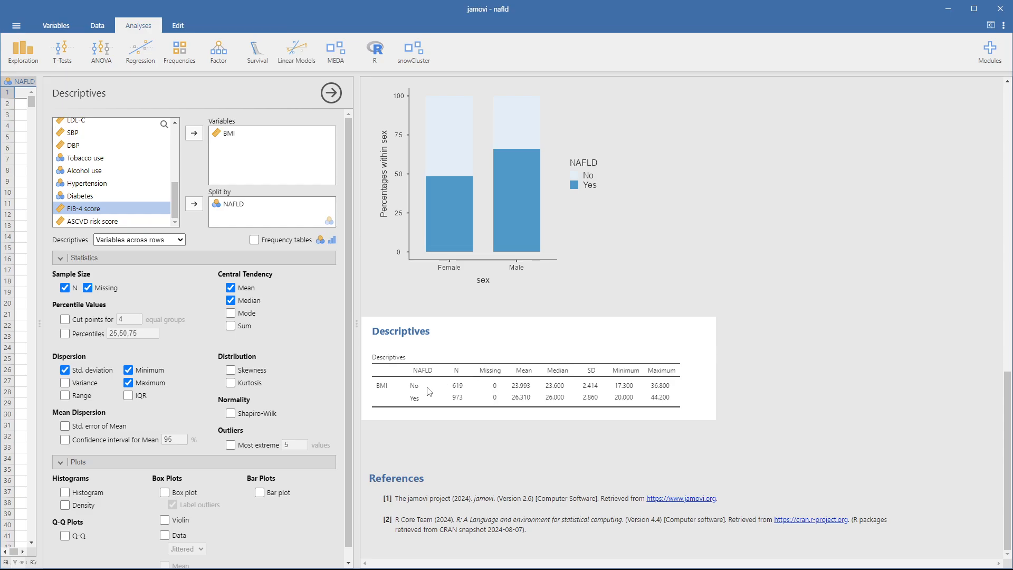
pyautogui.click(158, 239)
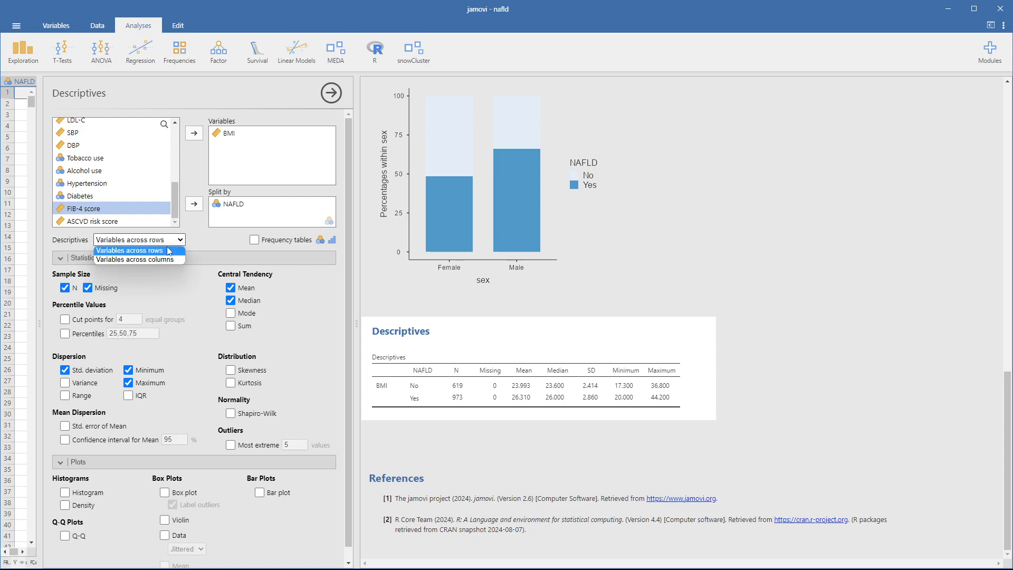
pyautogui.click(163, 259)
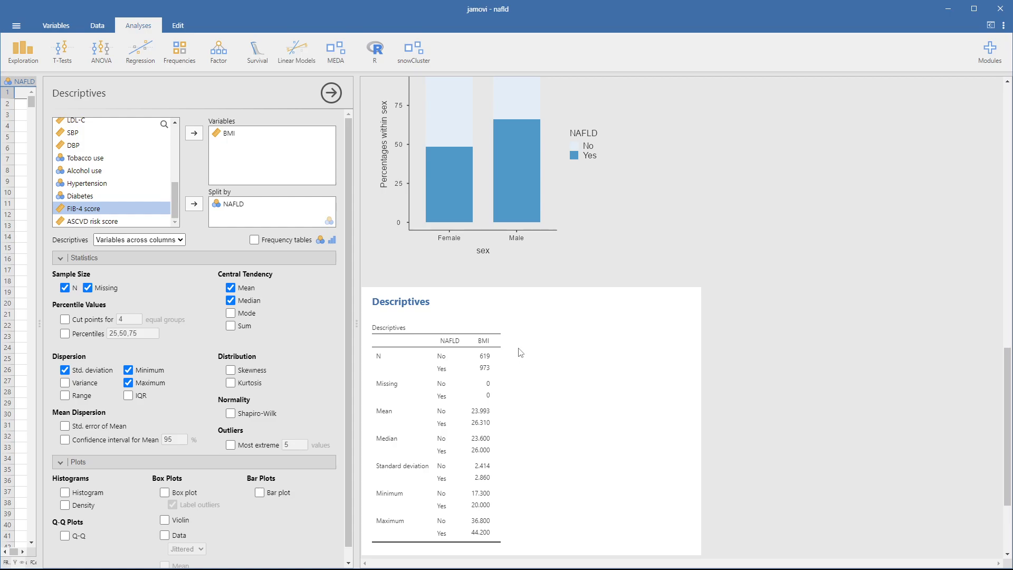
pyautogui.click(170, 242)
pyautogui.click(161, 260)
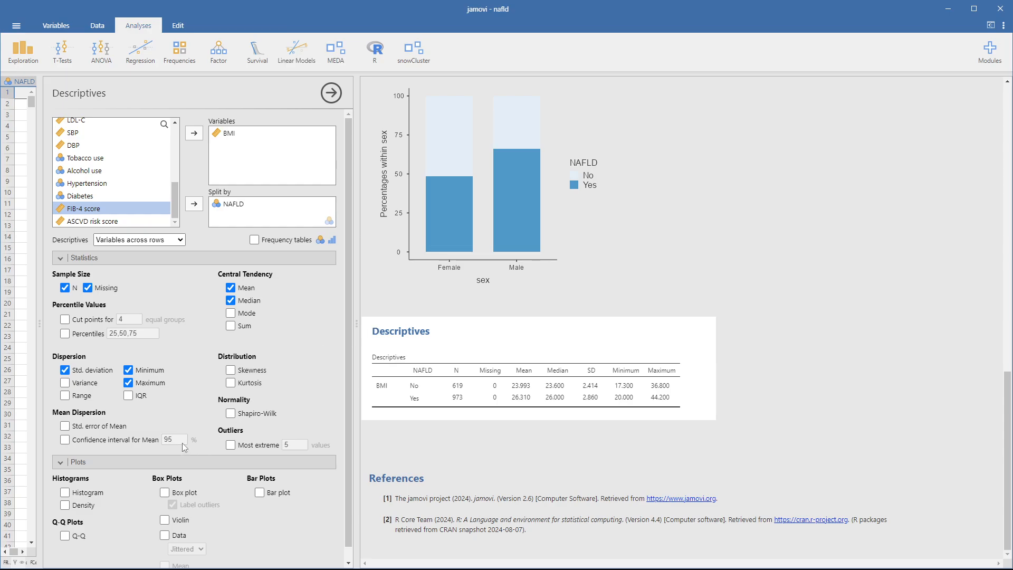
# - Add BMI histograms with density curves and box plots with labelled outliers for the NAFLD groups
pyautogui.click(65, 492)
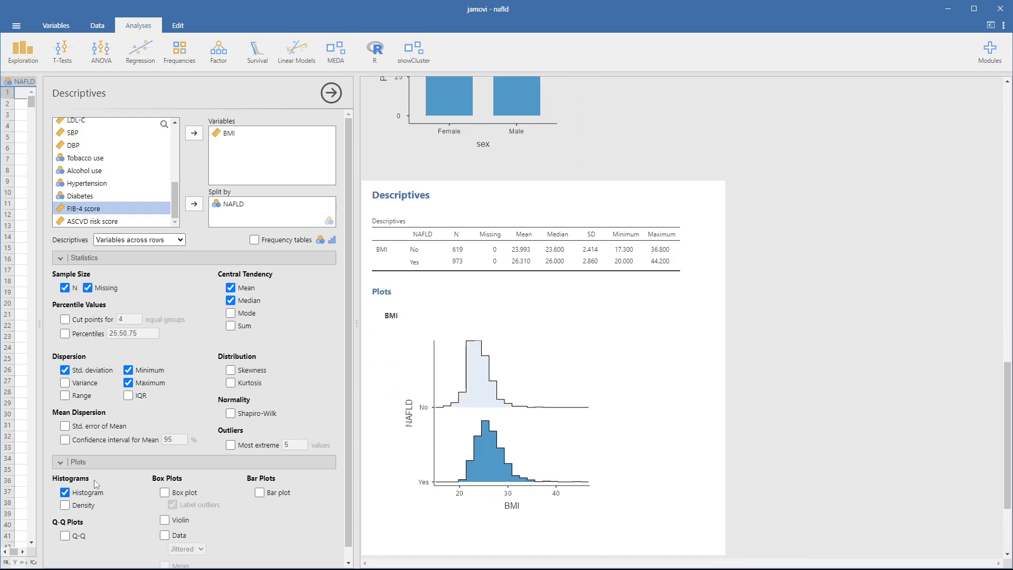
pyautogui.click(65, 506)
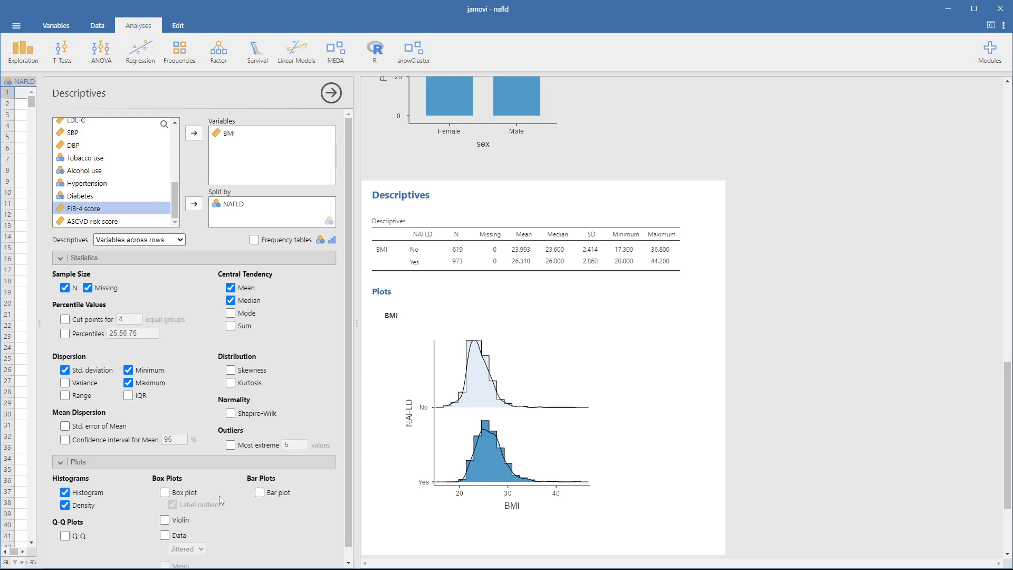
pyautogui.click(166, 492)
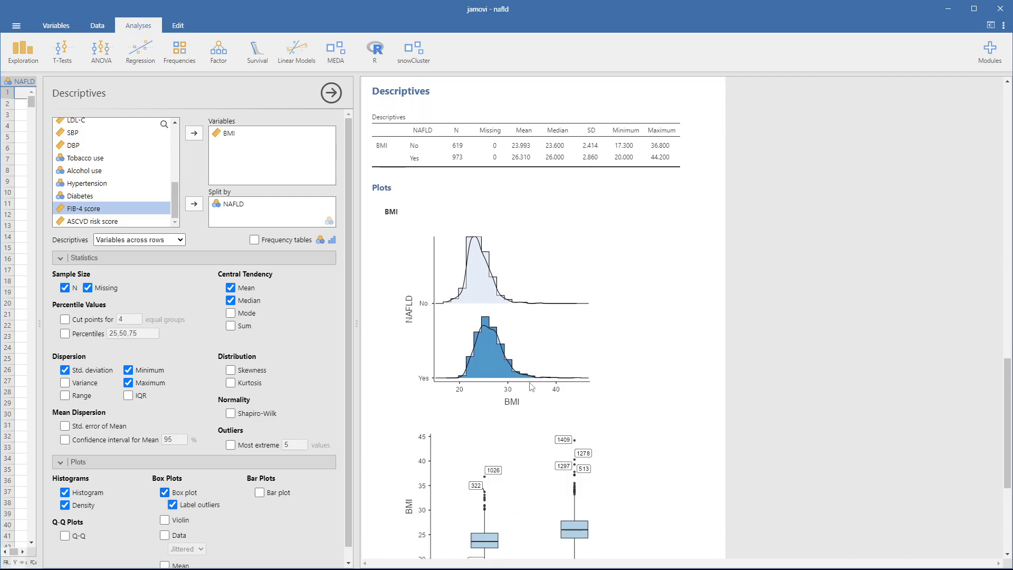
pyautogui.scroll(-2, 490, 417)
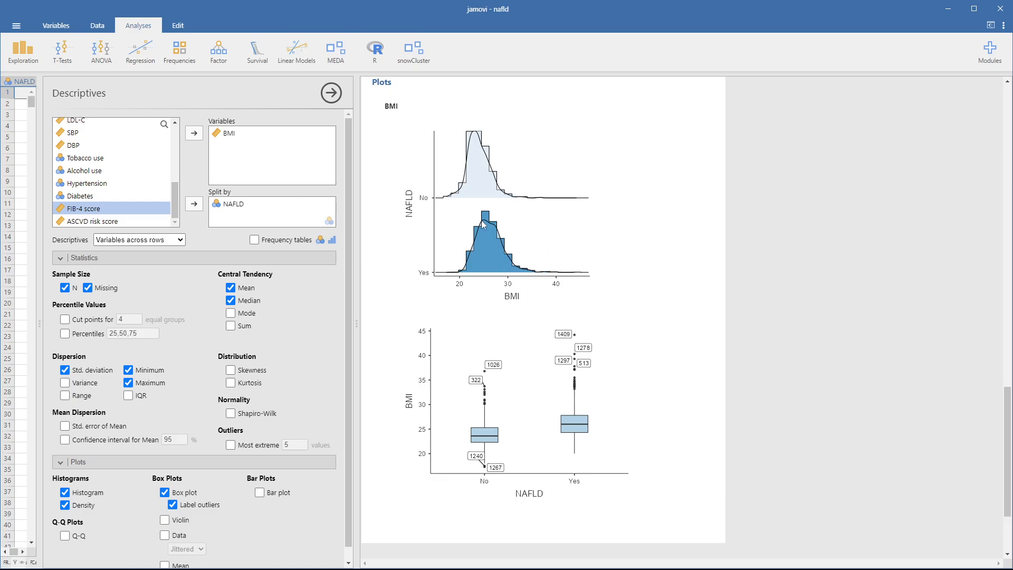
# - Try the Shapiro-Wilk normality test in the BMI descriptives, read its p-values, and remove the test
pyautogui.click(230, 414)
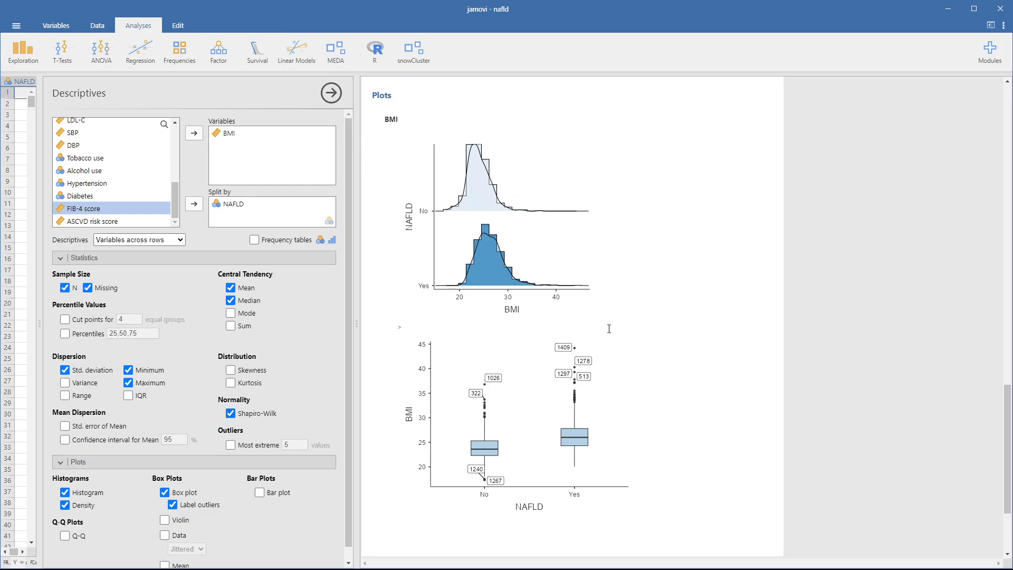
pyautogui.scroll(3, 609, 328)
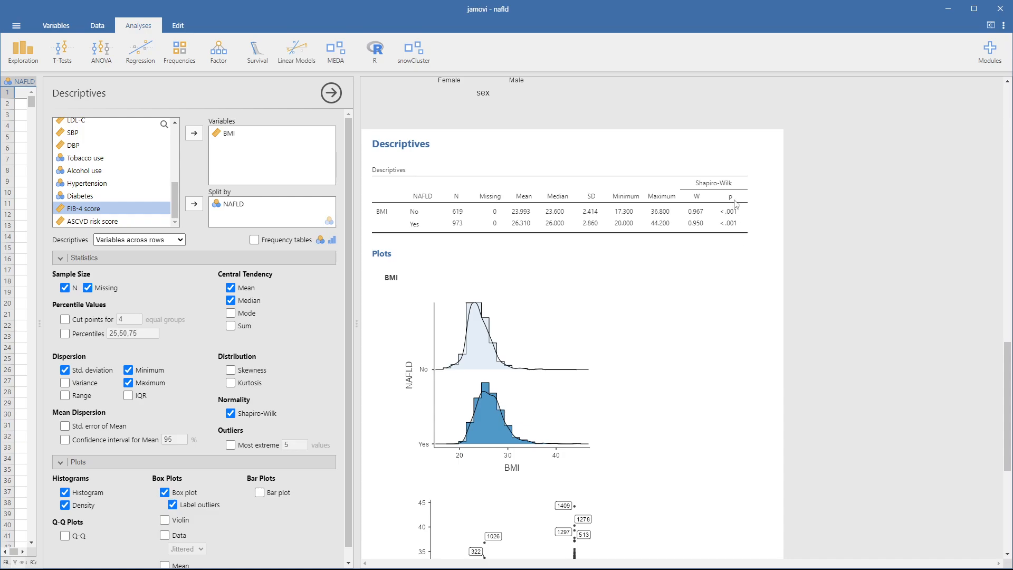
pyautogui.click(233, 414)
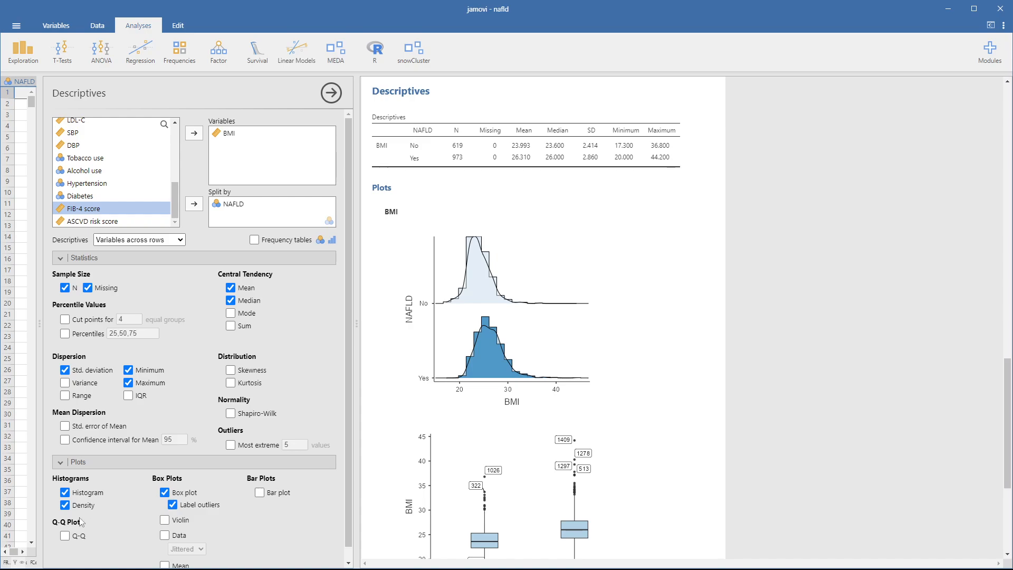
# - Inspect Q-Q plots of BMI for both NAFLD groups, remove them, and turn off the box plots' outlier labels
pyautogui.click(65, 536)
pyautogui.scroll(-6, 506, 380)
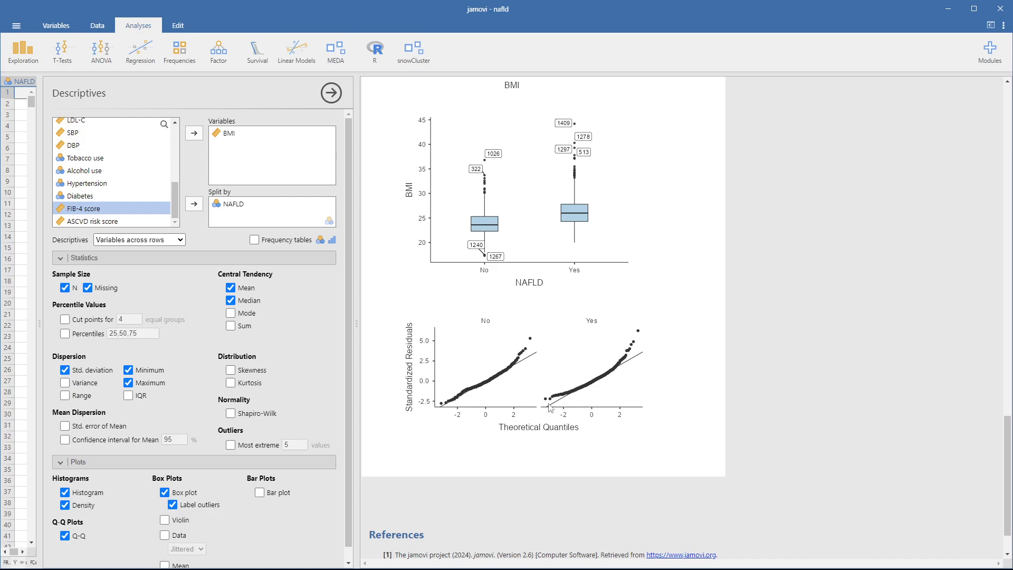
pyautogui.scroll(2, 593, 317)
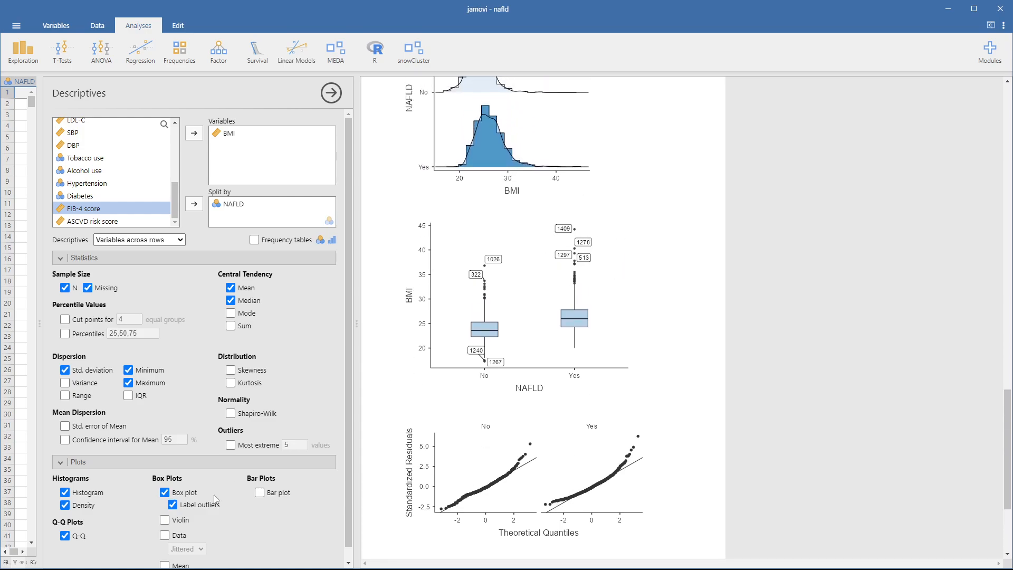
pyautogui.click(70, 538)
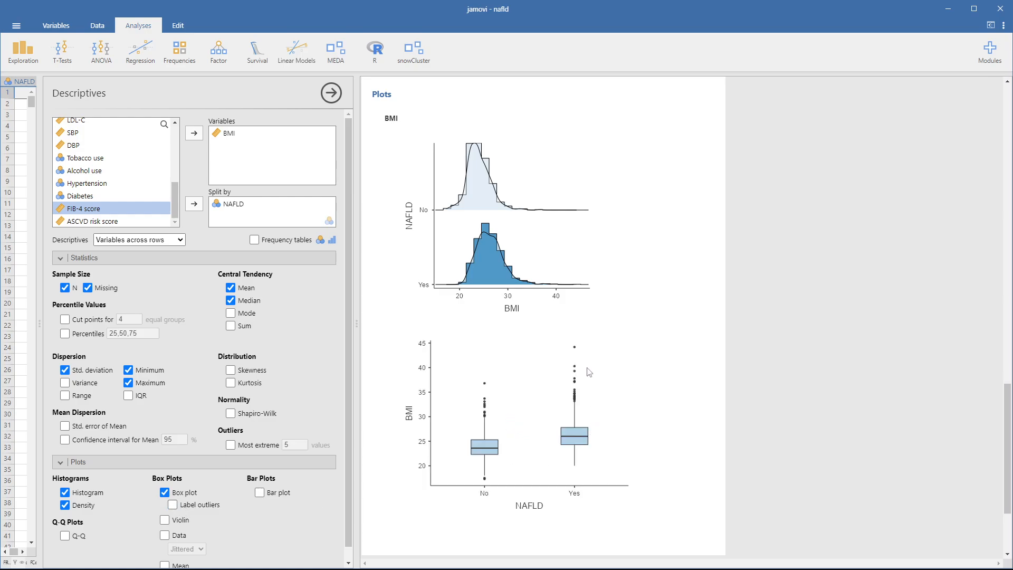
# - Try a violin overlay on the BMI box plots and remove it
pyautogui.scroll(-1, 233, 497)
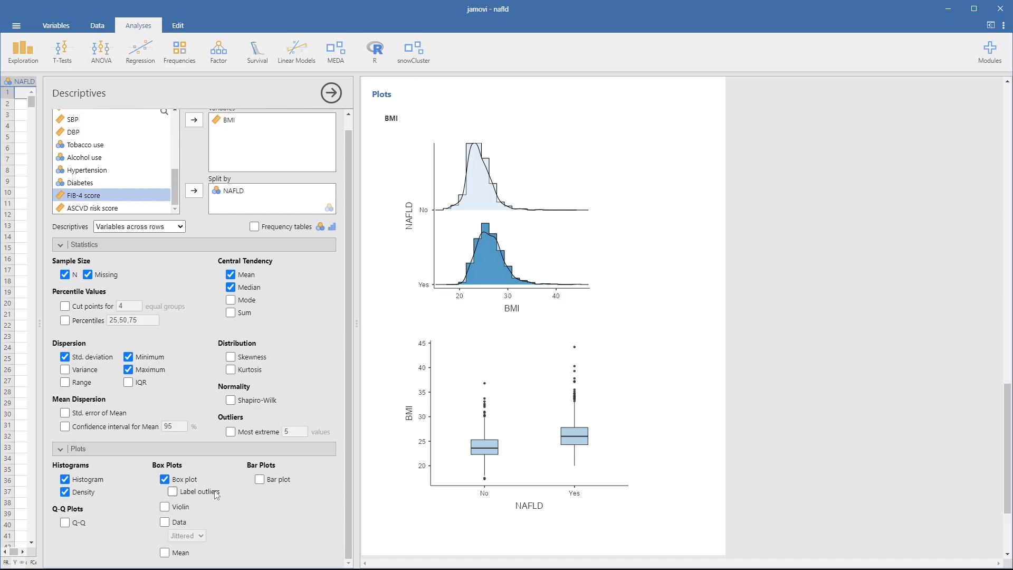
pyautogui.click(165, 507)
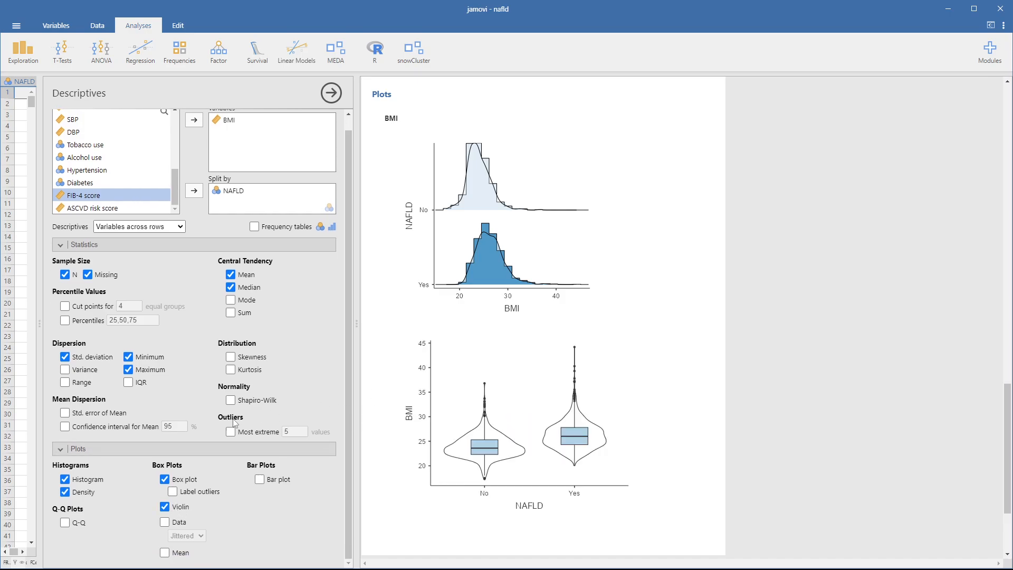
pyautogui.click(166, 508)
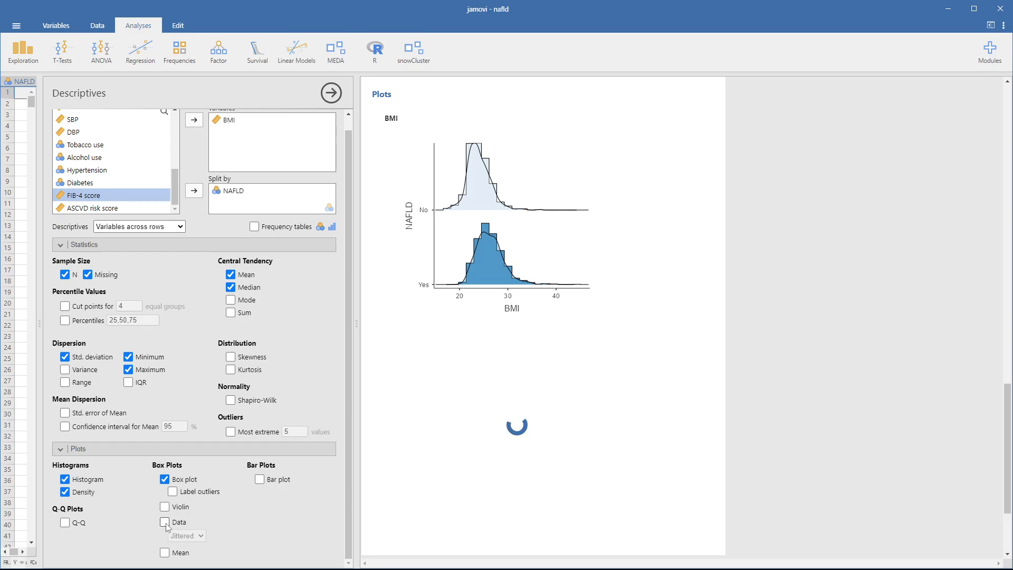
# - Try overlaying the individual data points on the BMI box plots, comparing the Jittered and Stacked arrangements
pyautogui.click(164, 522)
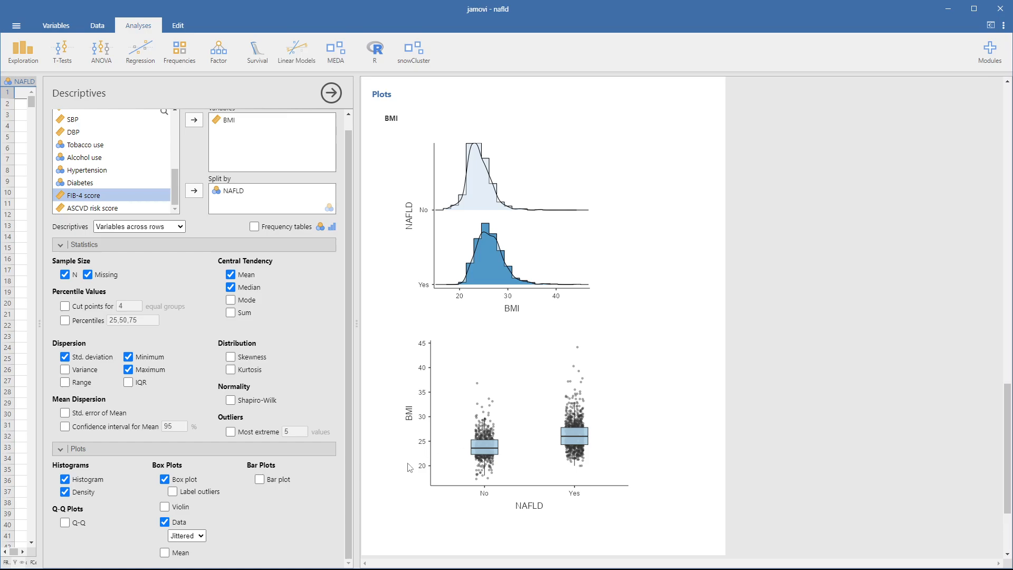
pyautogui.click(204, 536)
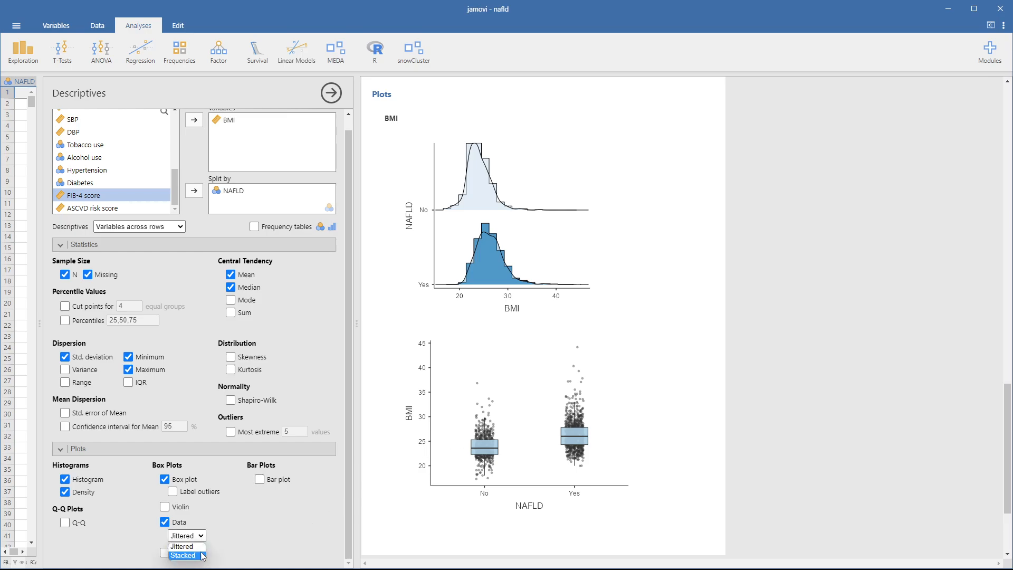
pyautogui.click(185, 556)
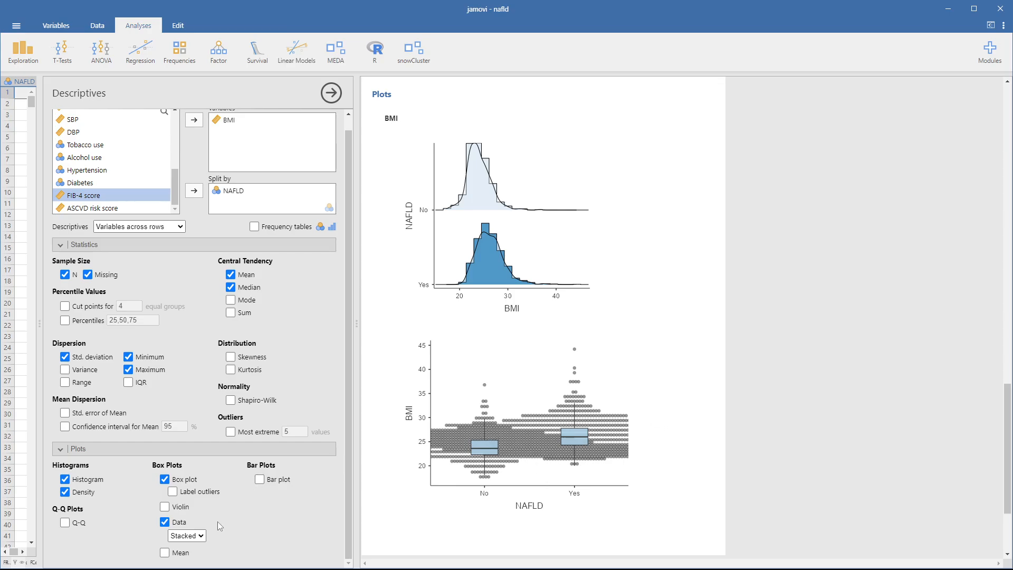
pyautogui.click(203, 538)
pyautogui.click(189, 550)
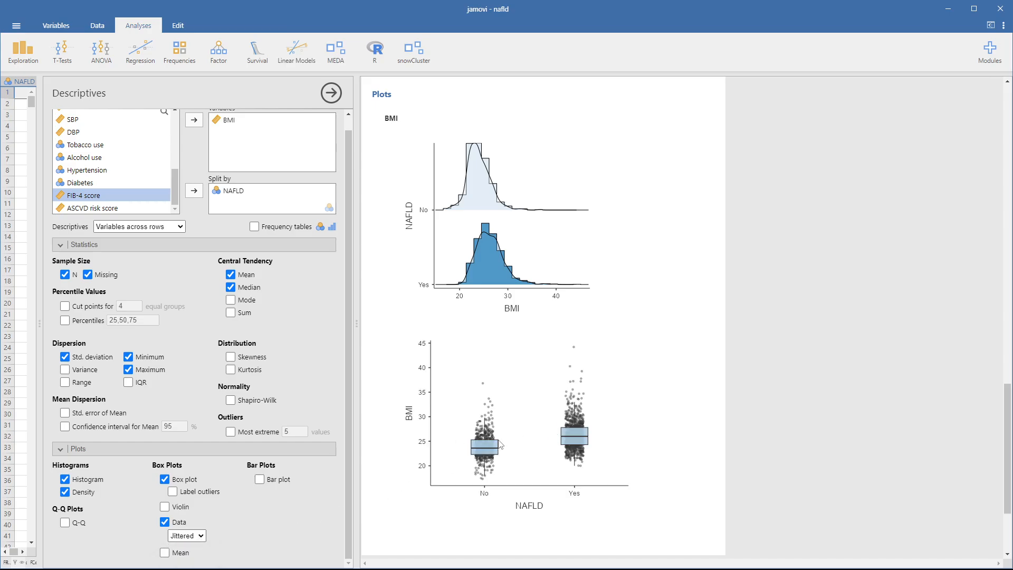
# - Mark the mean on the BMI box plots, hide the individual data points, and dismiss the Windows Security notification
pyautogui.click(165, 553)
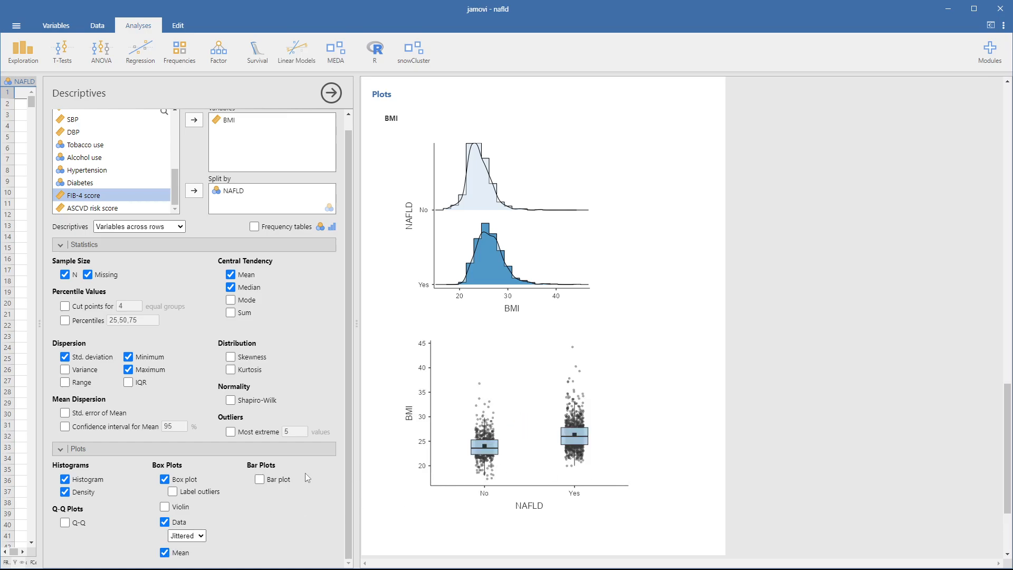
pyautogui.click(165, 522)
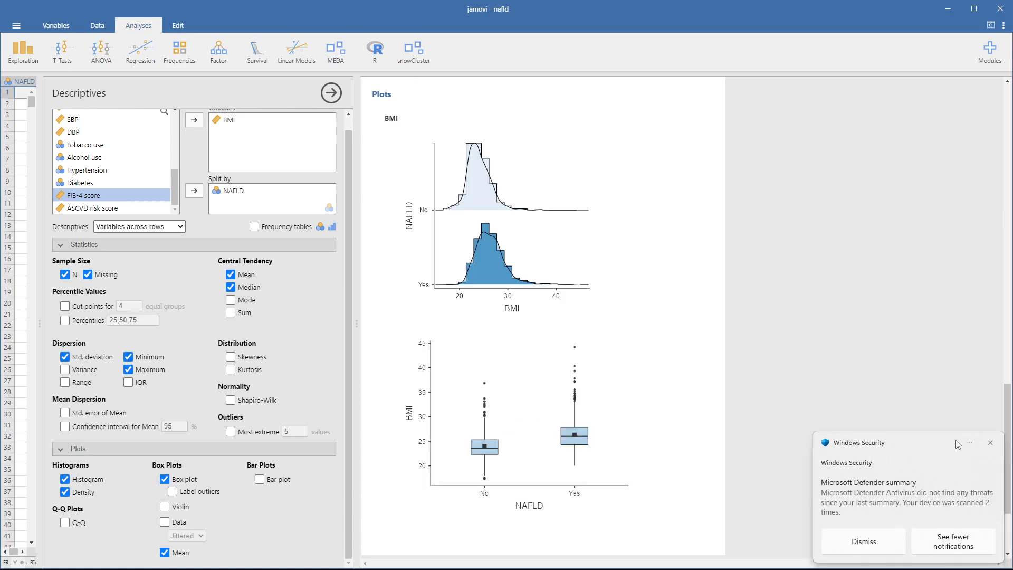
pyautogui.click(994, 446)
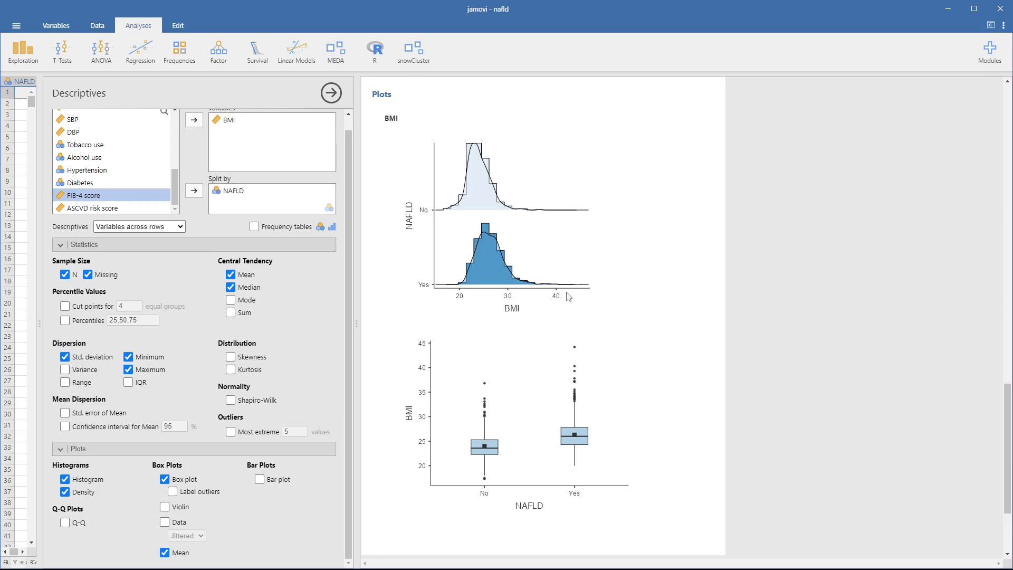
# - Review the BMI descriptives table and the histograms of both NAFLD groups
pyautogui.scroll(4, 569, 297)
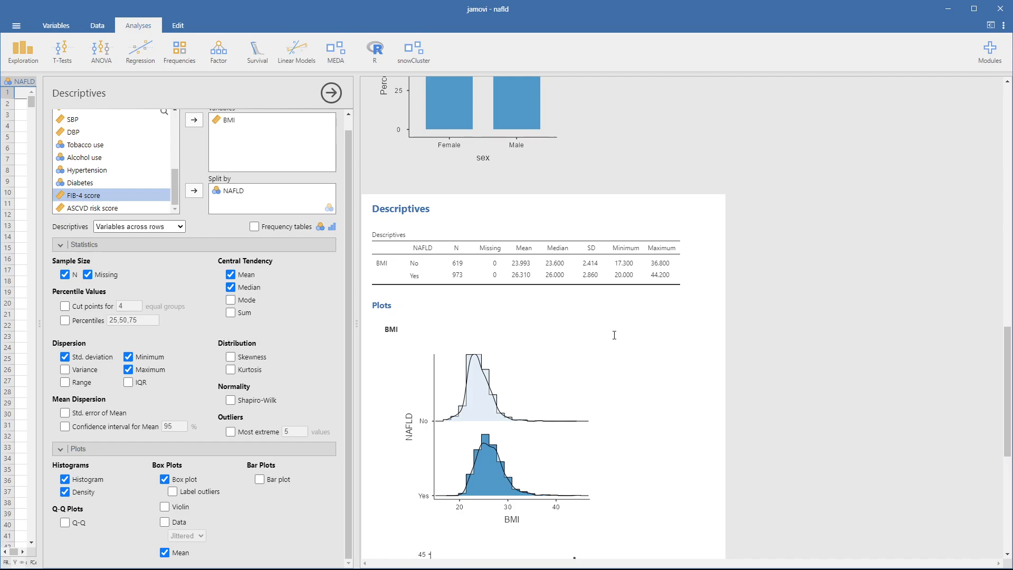
pyautogui.scroll(-2, 621, 340)
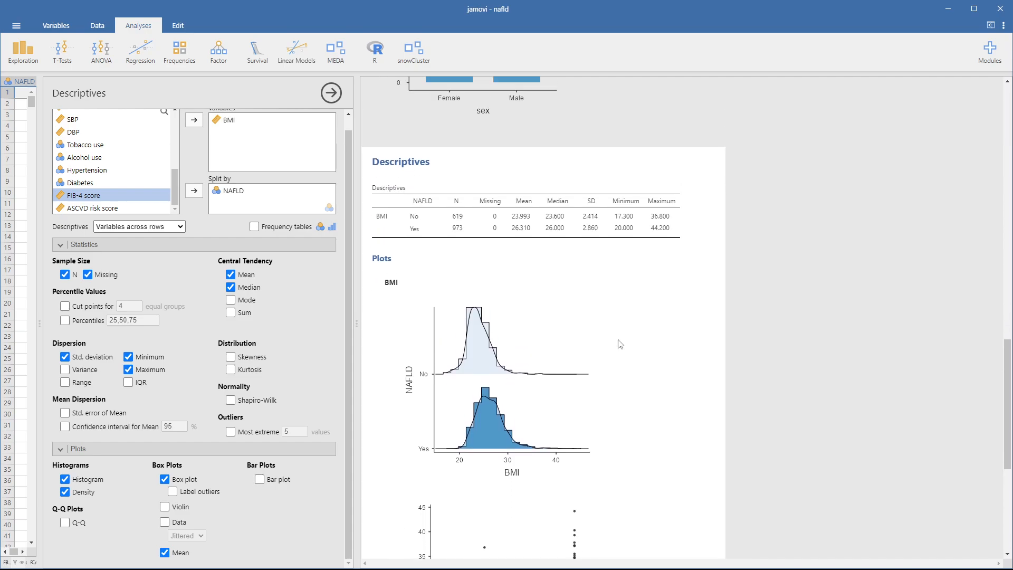
pyautogui.scroll(2, 621, 344)
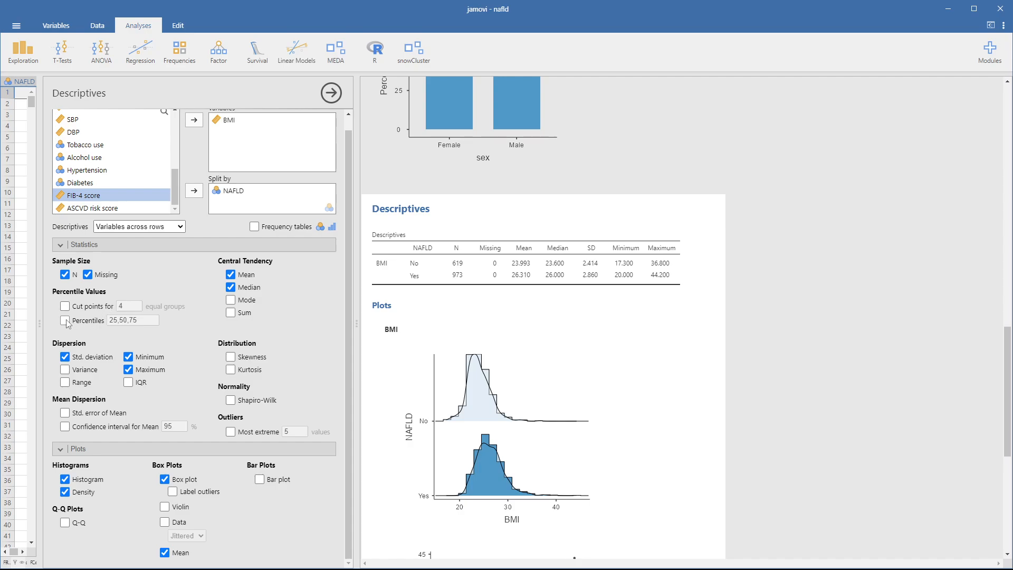
# - Request the 25, 50 and 75 percentiles and add PLT, ALT, AST, UA and FBG to the described variables alongside BMI
pyautogui.click(65, 321)
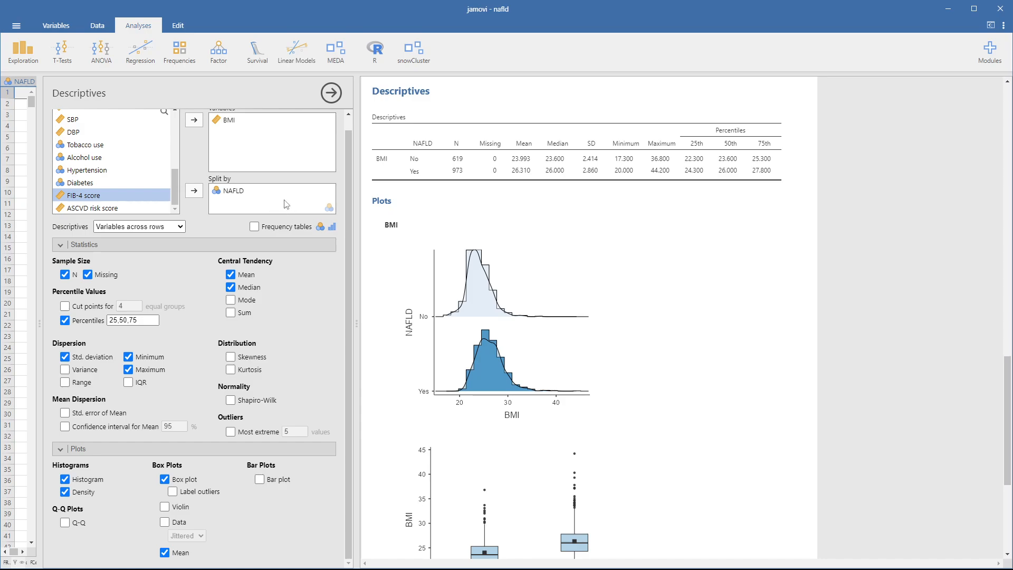
pyautogui.scroll(1, 217, 180)
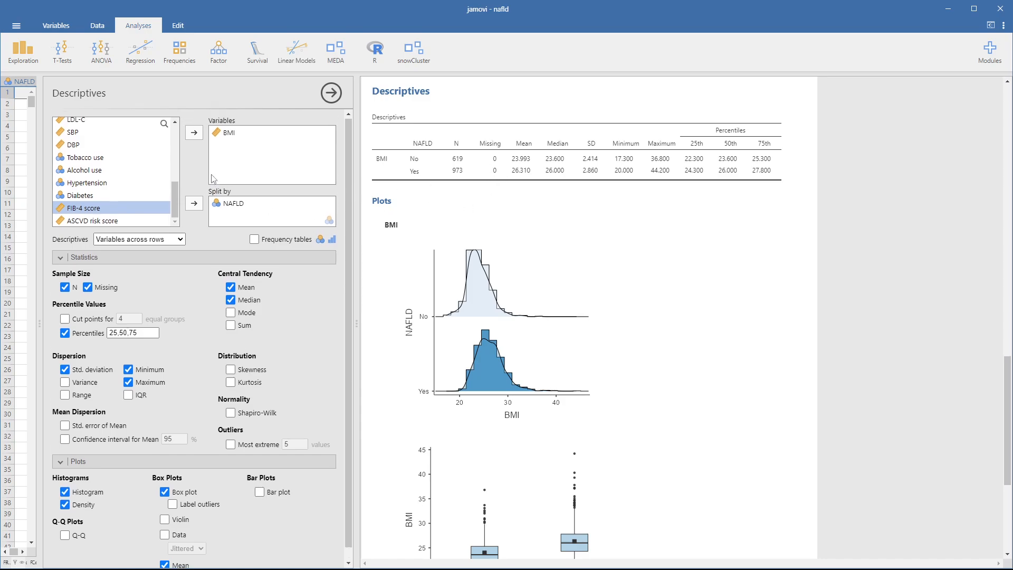
pyautogui.scroll(4, 132, 180)
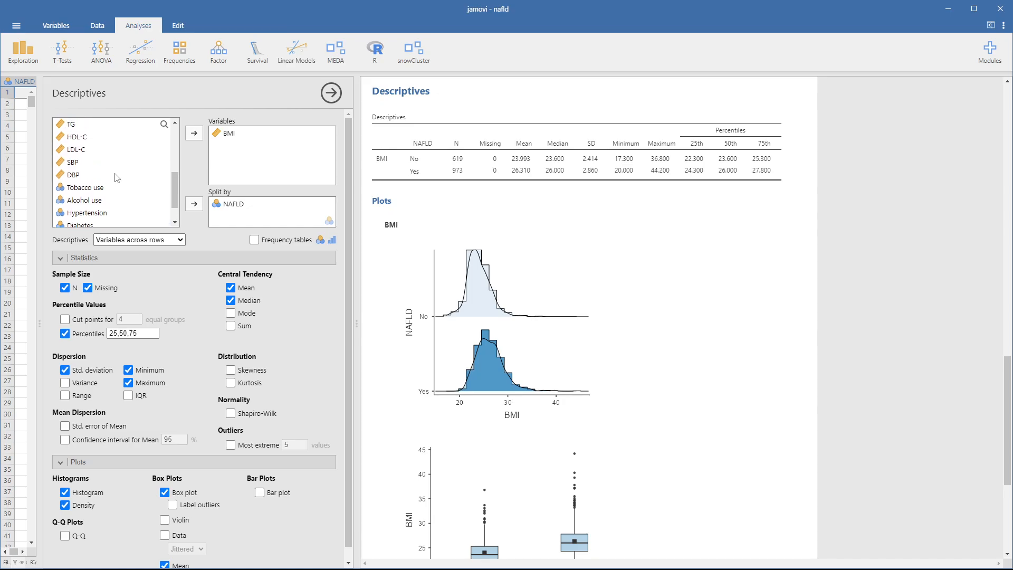
pyautogui.click(71, 126)
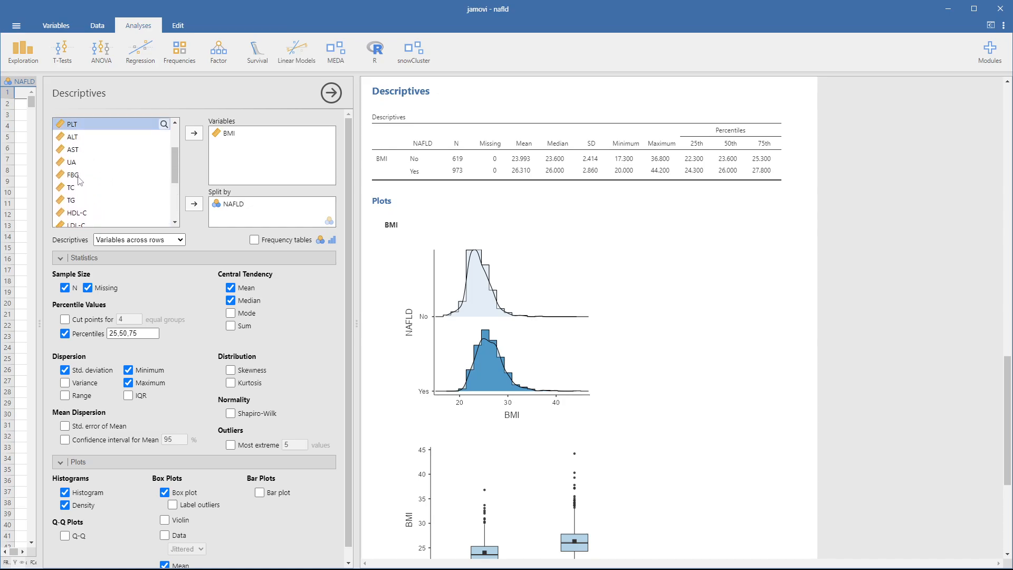
pyautogui.keyDown('shift'); pyautogui.click(77, 181); pyautogui.keyUp('shift')
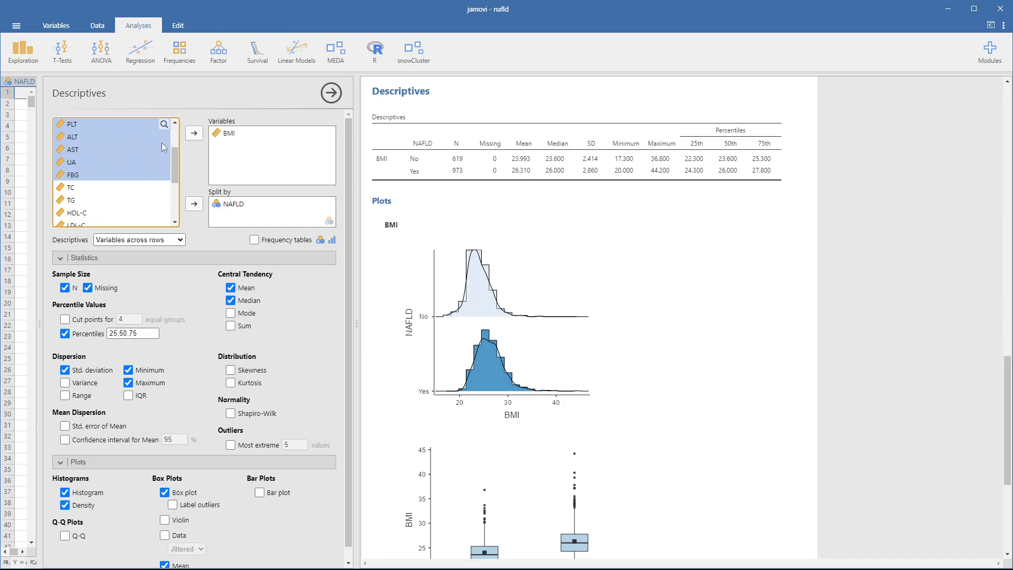
pyautogui.scroll(-5, 544, 286)
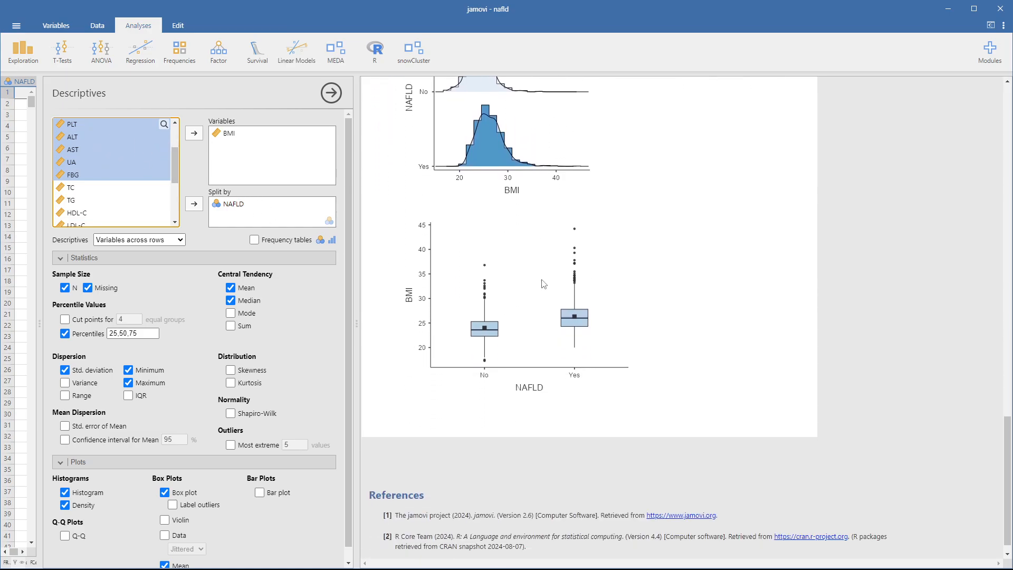
pyautogui.scroll(5, 543, 286)
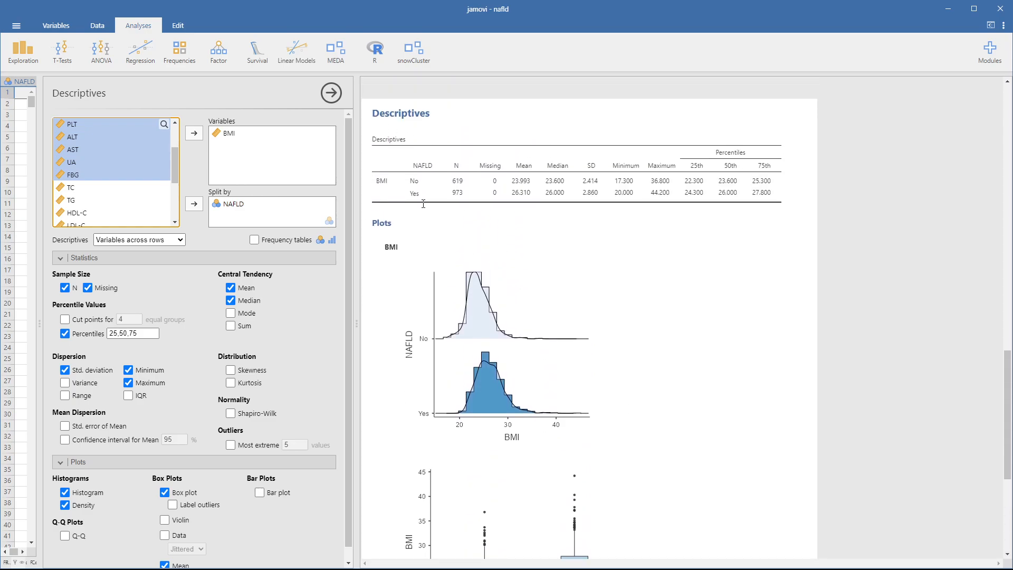
pyautogui.click(194, 135)
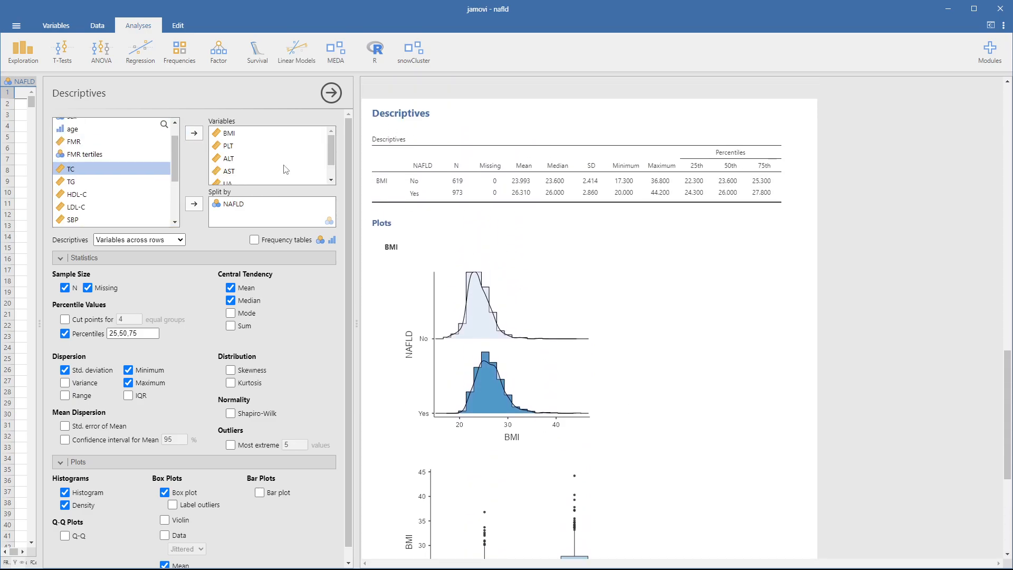
# - Remove the median, maximum, minimum, percentiles and missing count from the descriptives table, keeping N, mean and standard deviation
pyautogui.click(230, 301)
pyautogui.click(128, 383)
pyautogui.click(129, 370)
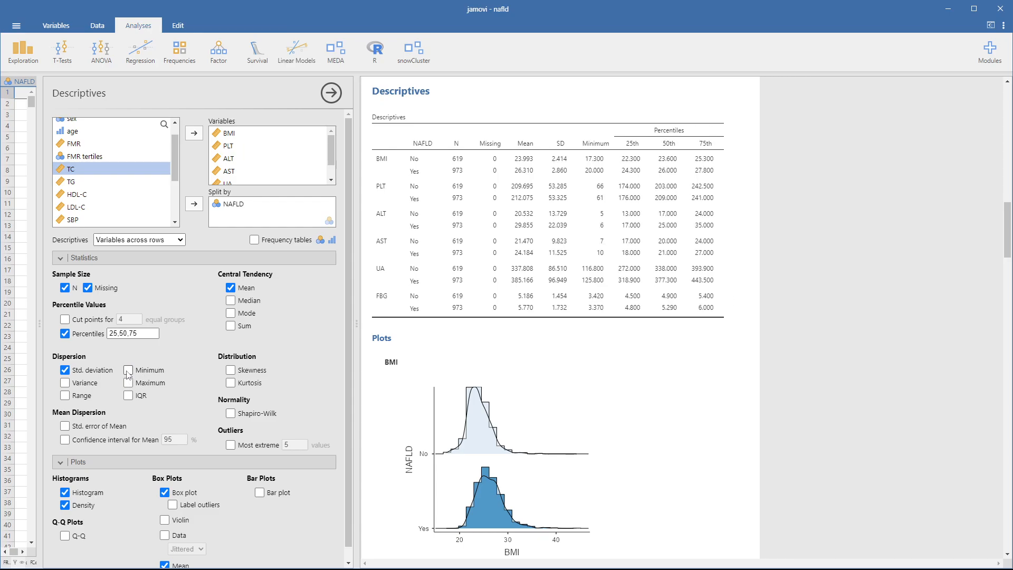
pyautogui.click(65, 334)
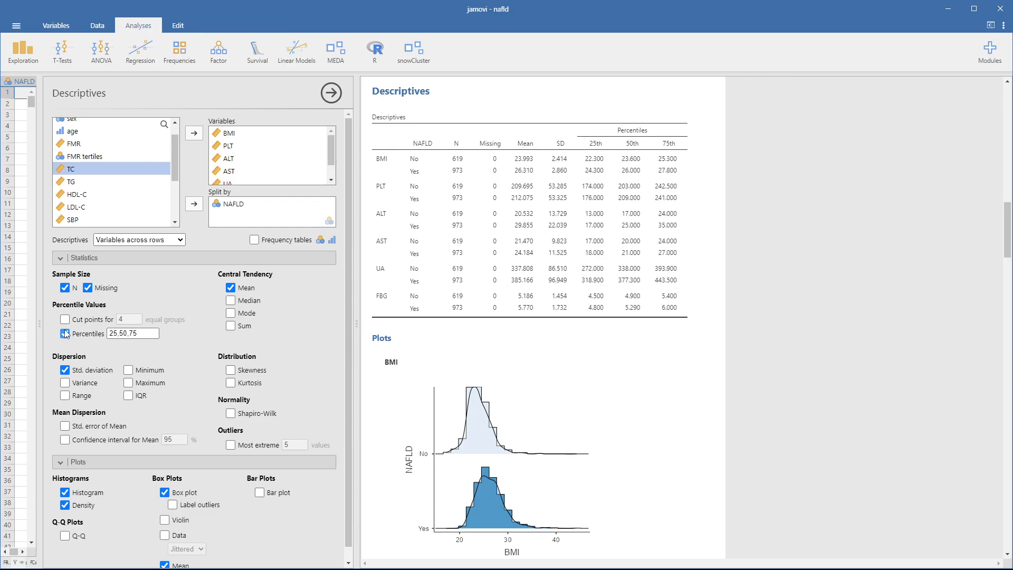
pyautogui.click(89, 287)
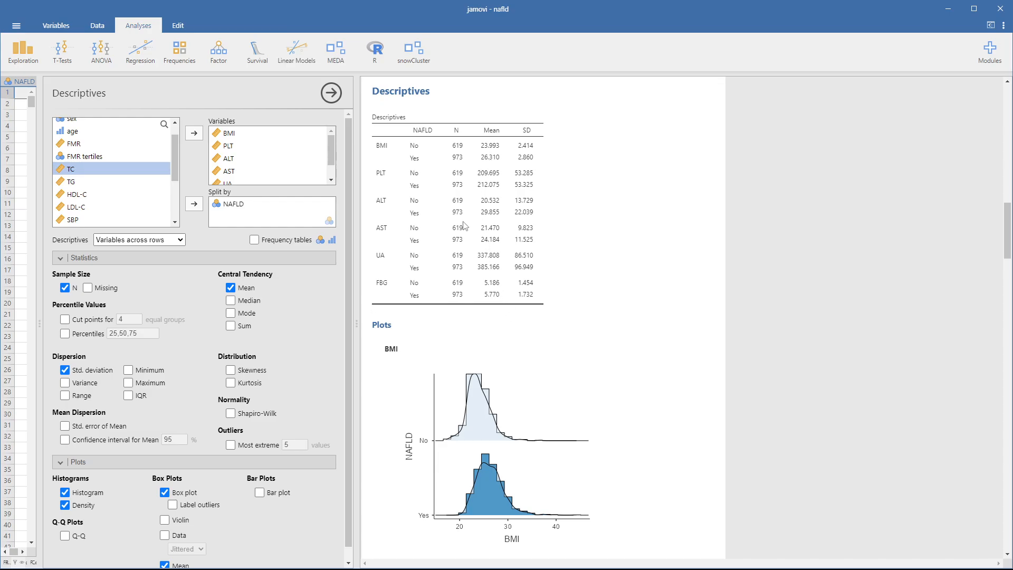
# - Try the Variables across columns layout for the descriptives table and return to Variables across rows
pyautogui.click(139, 240)
pyautogui.click(132, 260)
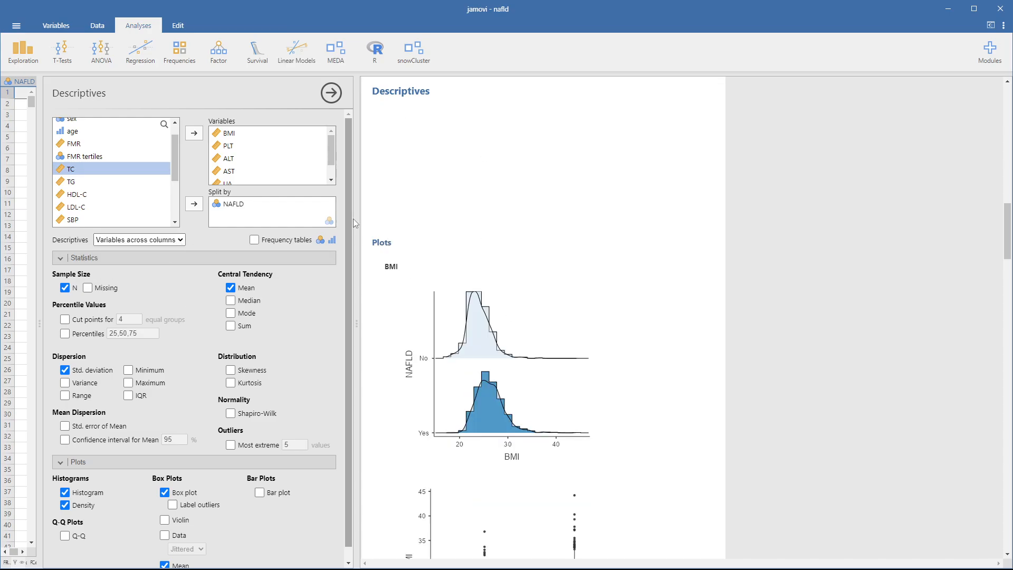
pyautogui.click(131, 238)
pyautogui.click(132, 250)
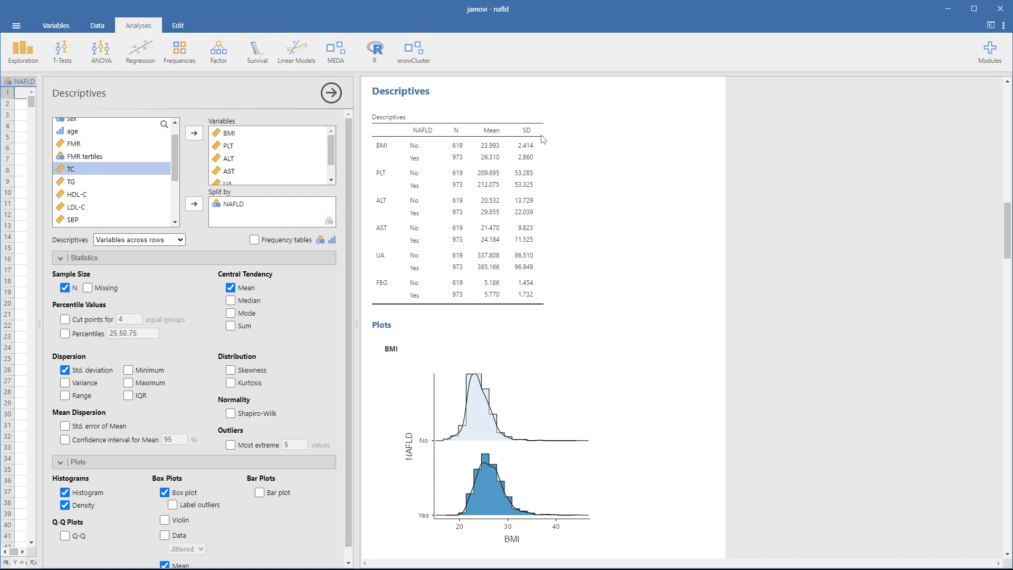
# - Examine the histograms and box plots of BMI, PLT, ALT, AST, UA and FBG by NAFLD group for skewness and outliers
pyautogui.scroll(-15, 505, 313)
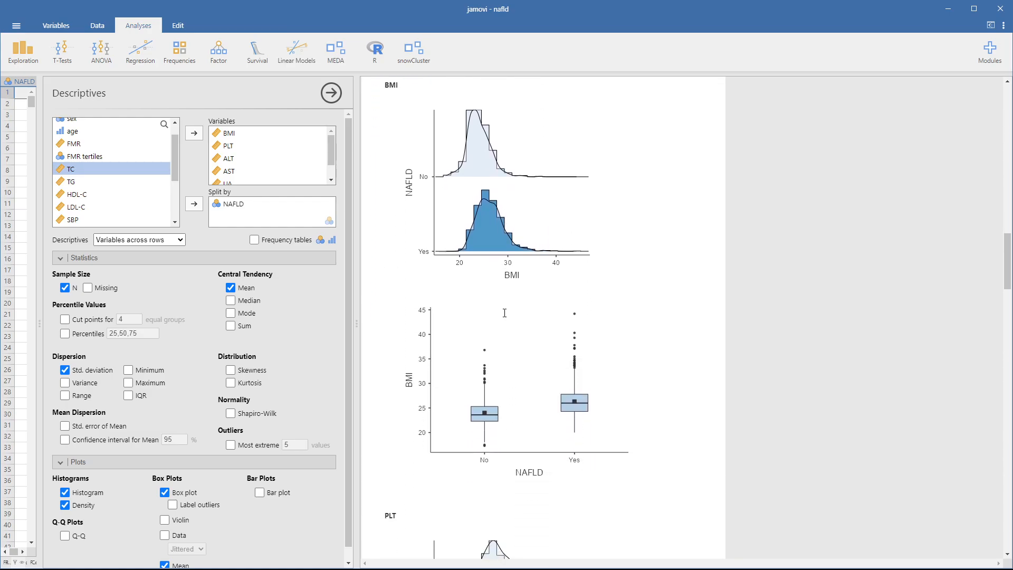
pyautogui.scroll(-8, 505, 313)
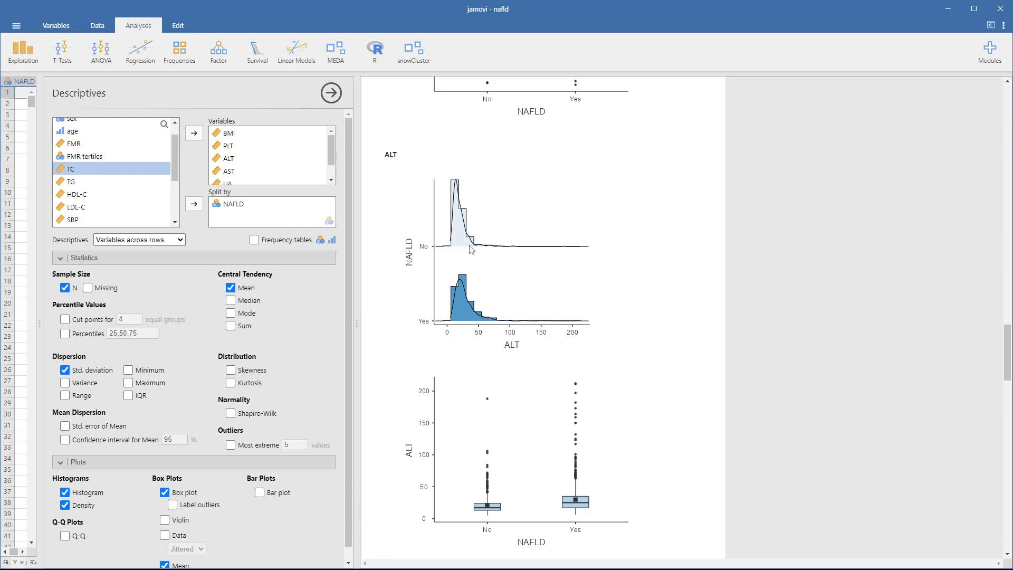
pyautogui.scroll(-10, 579, 328)
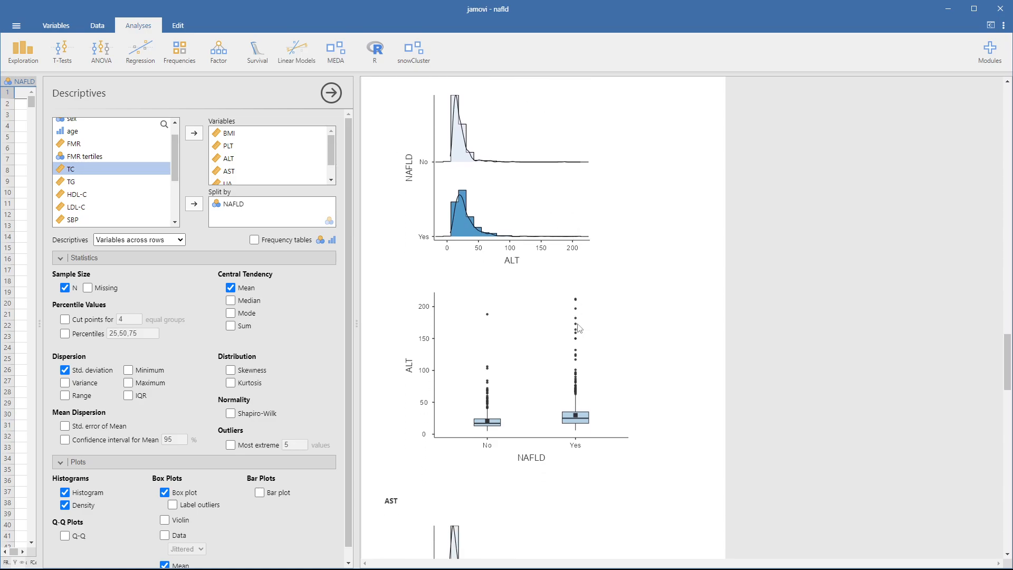
pyautogui.scroll(-4, 579, 323)
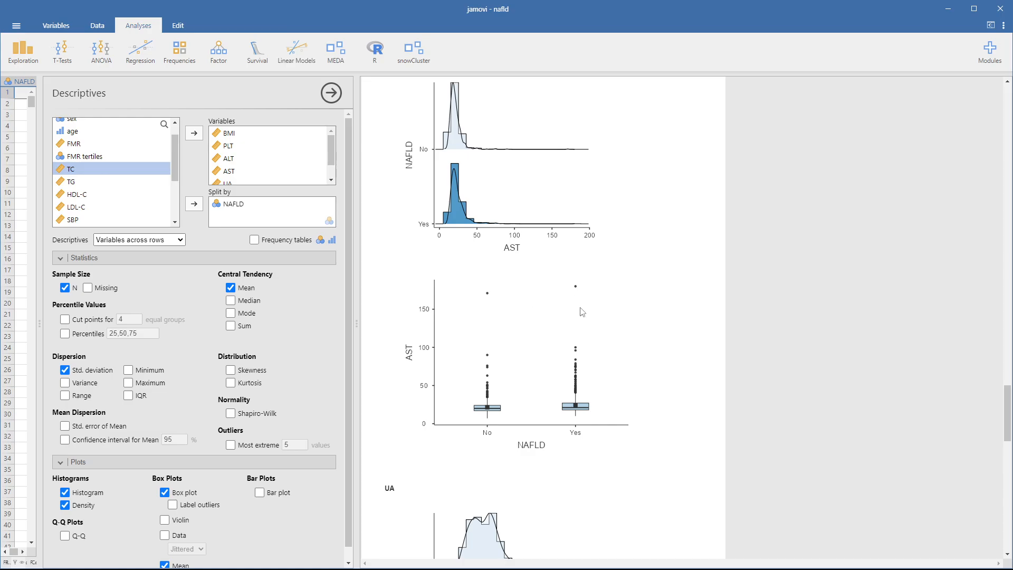
pyautogui.scroll(-10, 580, 314)
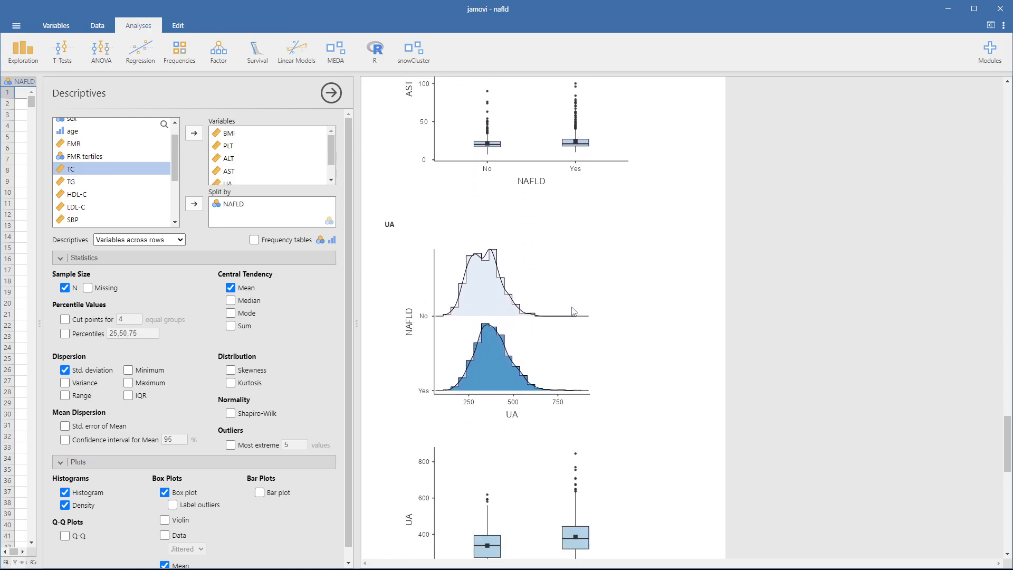
pyautogui.scroll(-4, 574, 311)
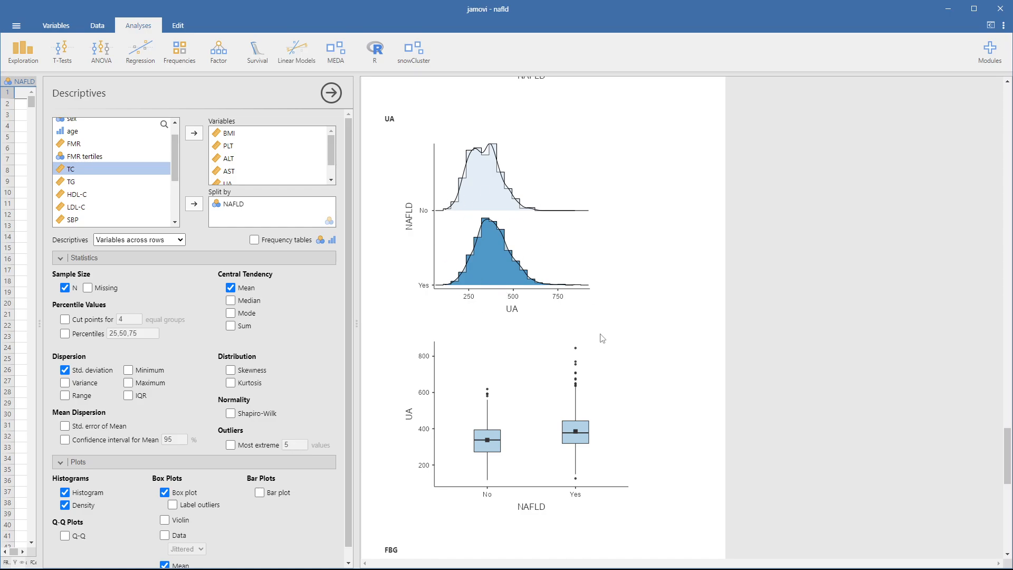
pyautogui.scroll(-20, 593, 359)
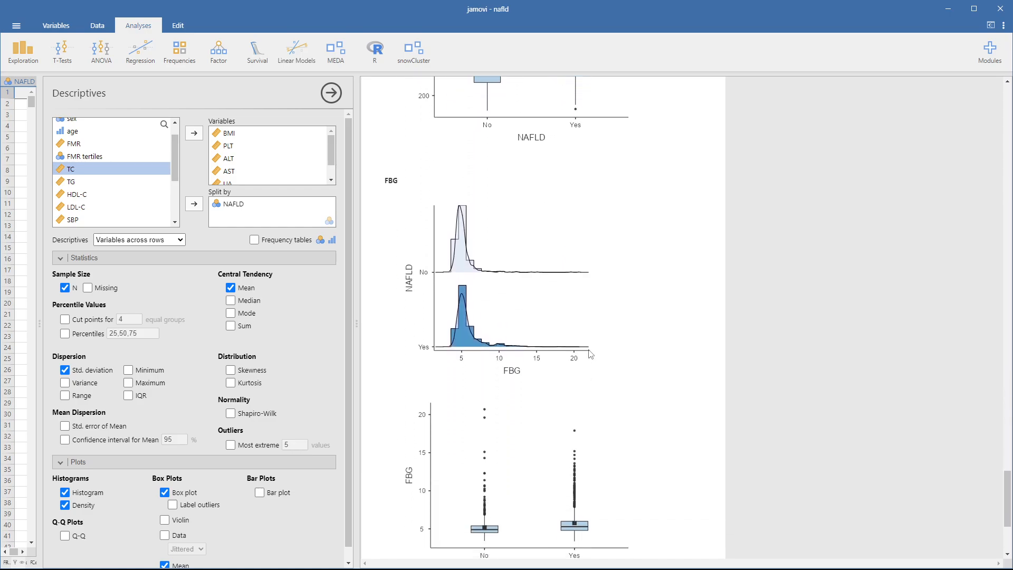
pyautogui.scroll(10, 595, 294)
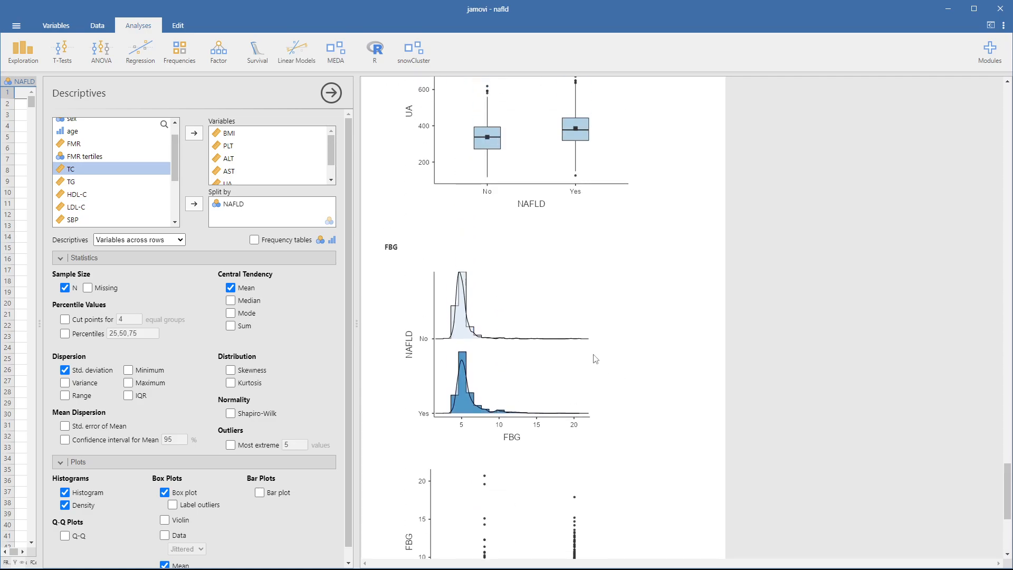
pyautogui.scroll(-4, 593, 358)
pyautogui.scroll(20, 593, 359)
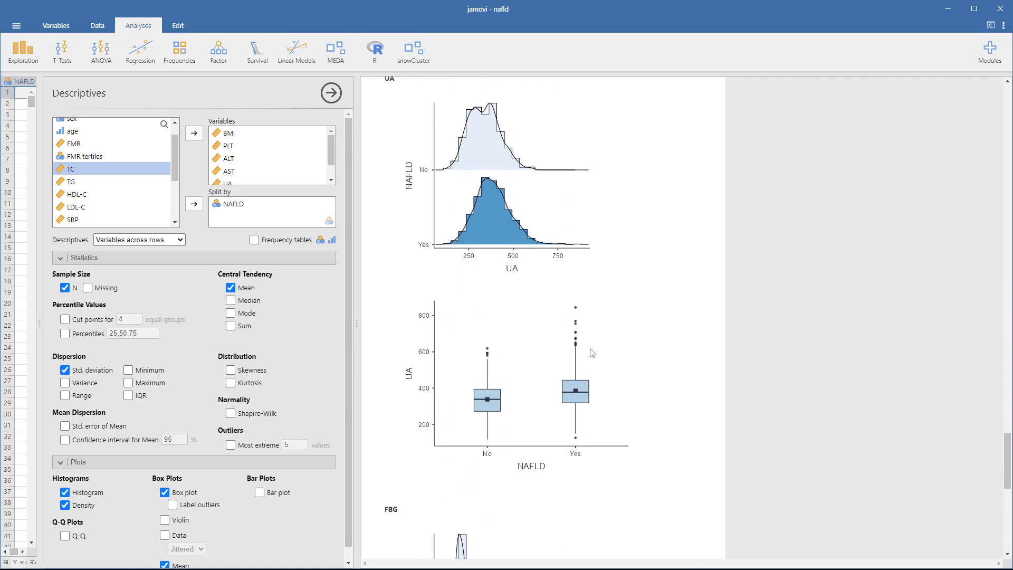
pyautogui.scroll(20, 592, 353)
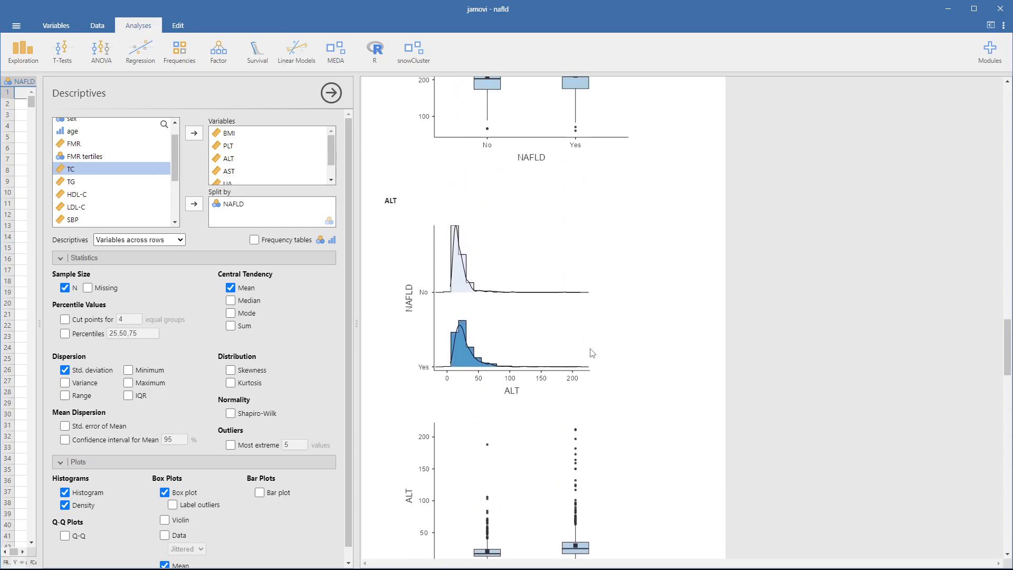
pyautogui.scroll(-5, 586, 345)
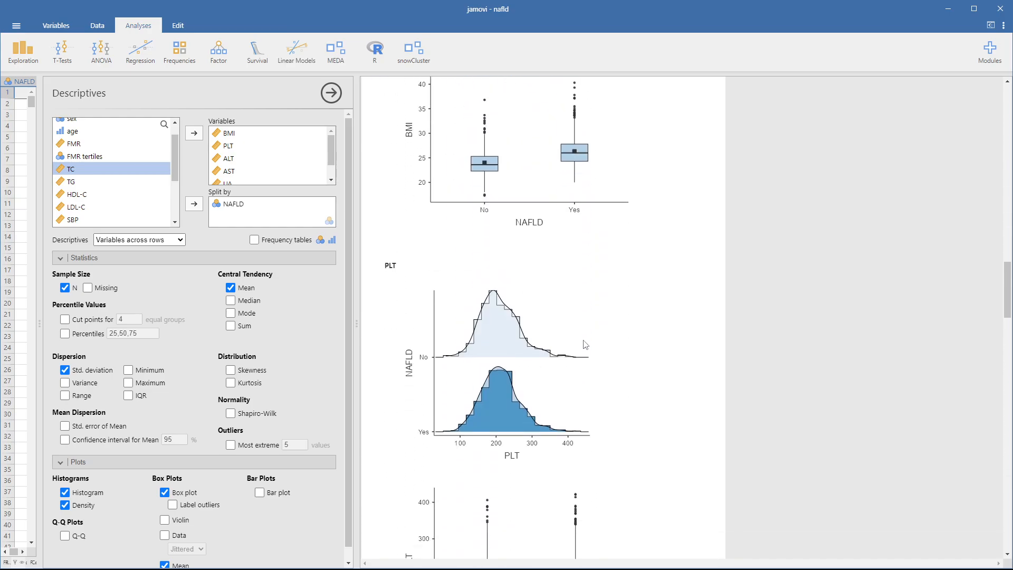
pyautogui.scroll(14, 586, 345)
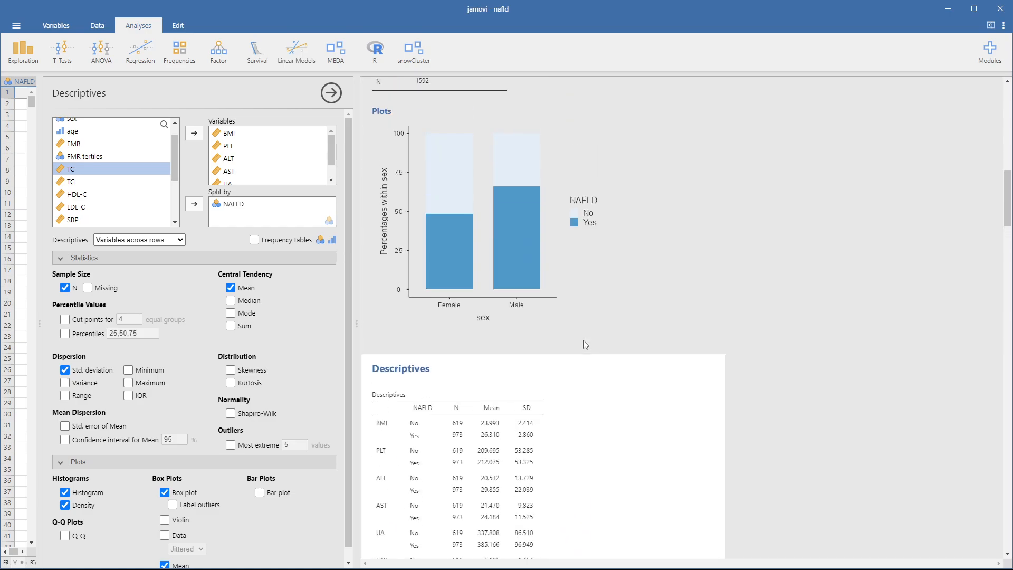
pyautogui.scroll(-5, 567, 424)
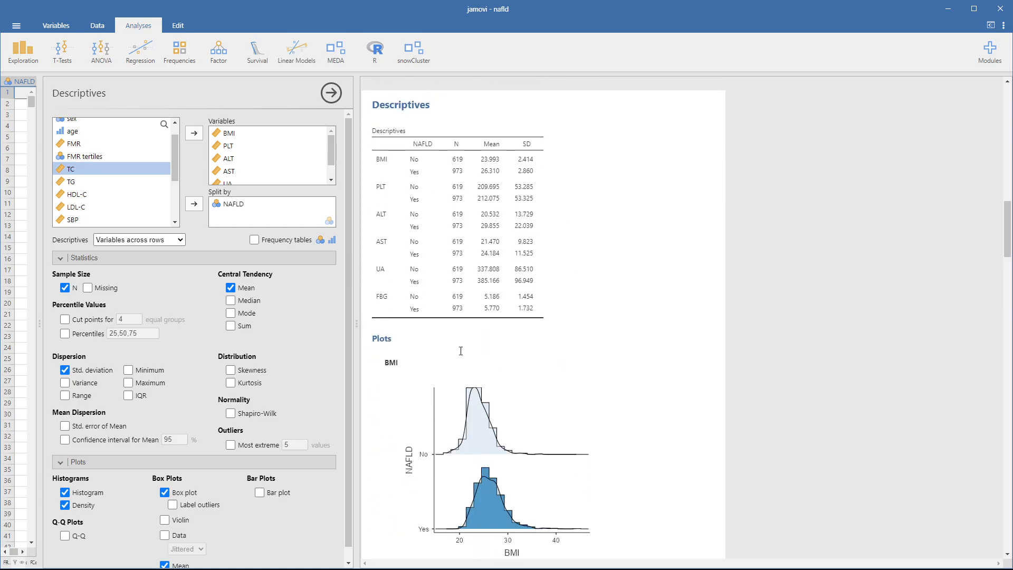